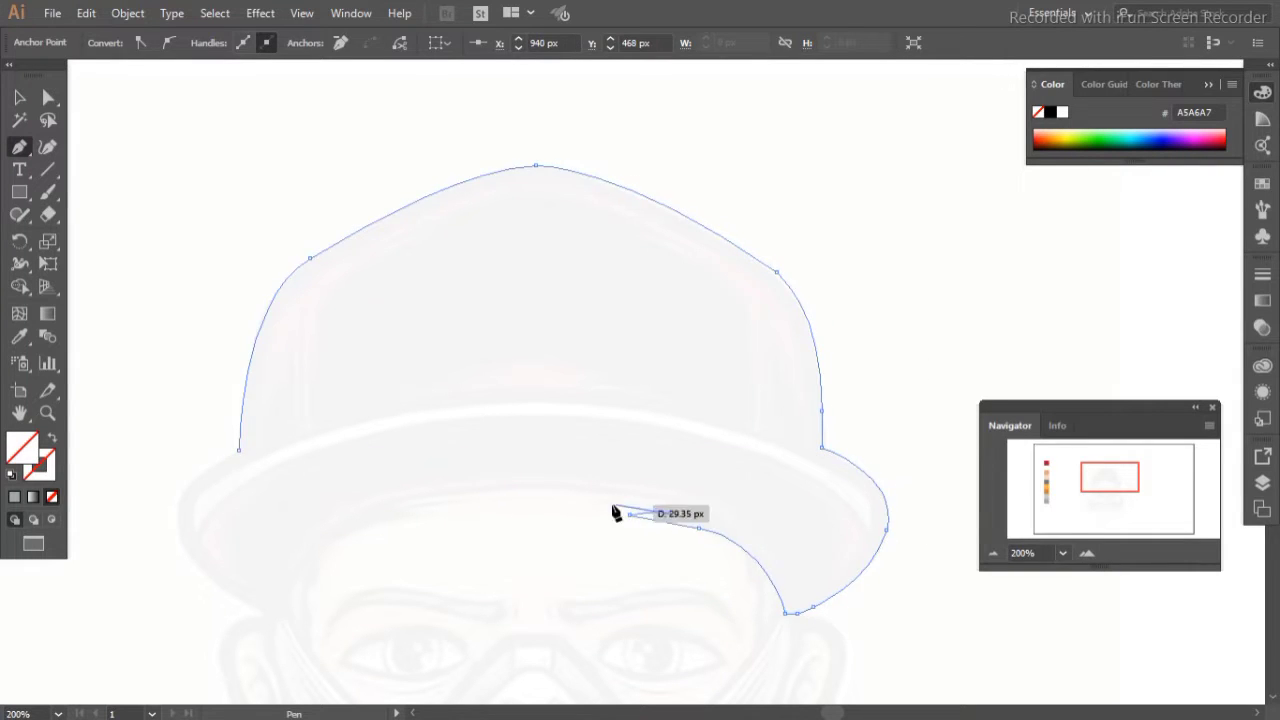
Step: Curve the hat outline around the left brim and close it at its start
drag(389, 511, 443, 517)
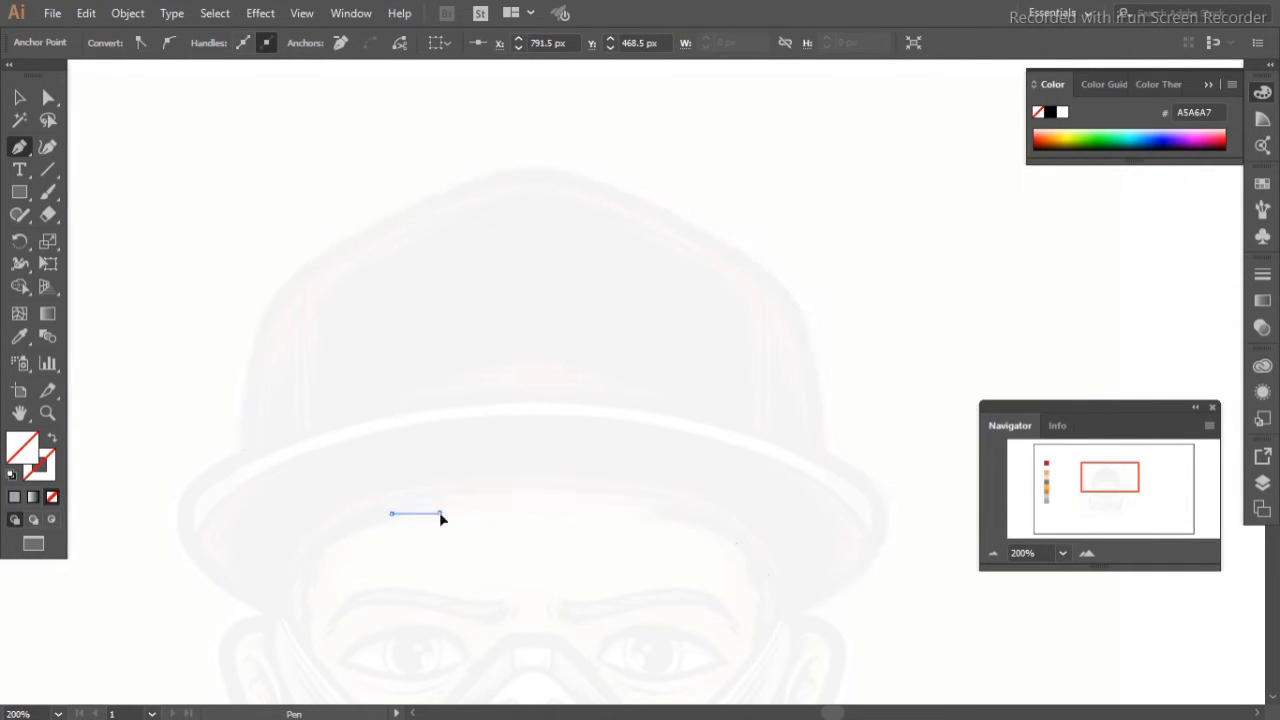
drag(322, 554, 316, 596)
click(300, 638)
drag(177, 520, 183, 503)
drag(240, 452, 246, 457)
click(404, 207)
key(v)
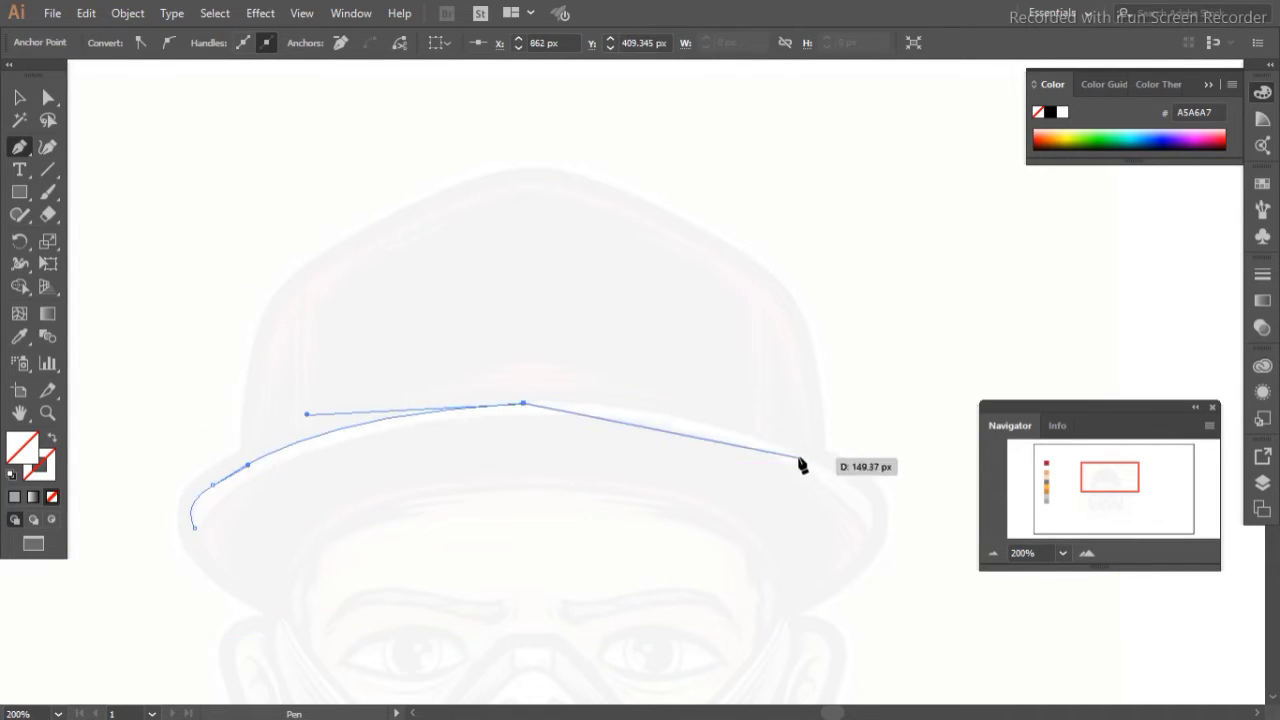
Step: Trace the brim band as a closed curved path across the cap
click(800, 463)
drag(870, 487, 873, 538)
drag(356, 438, 168, 490)
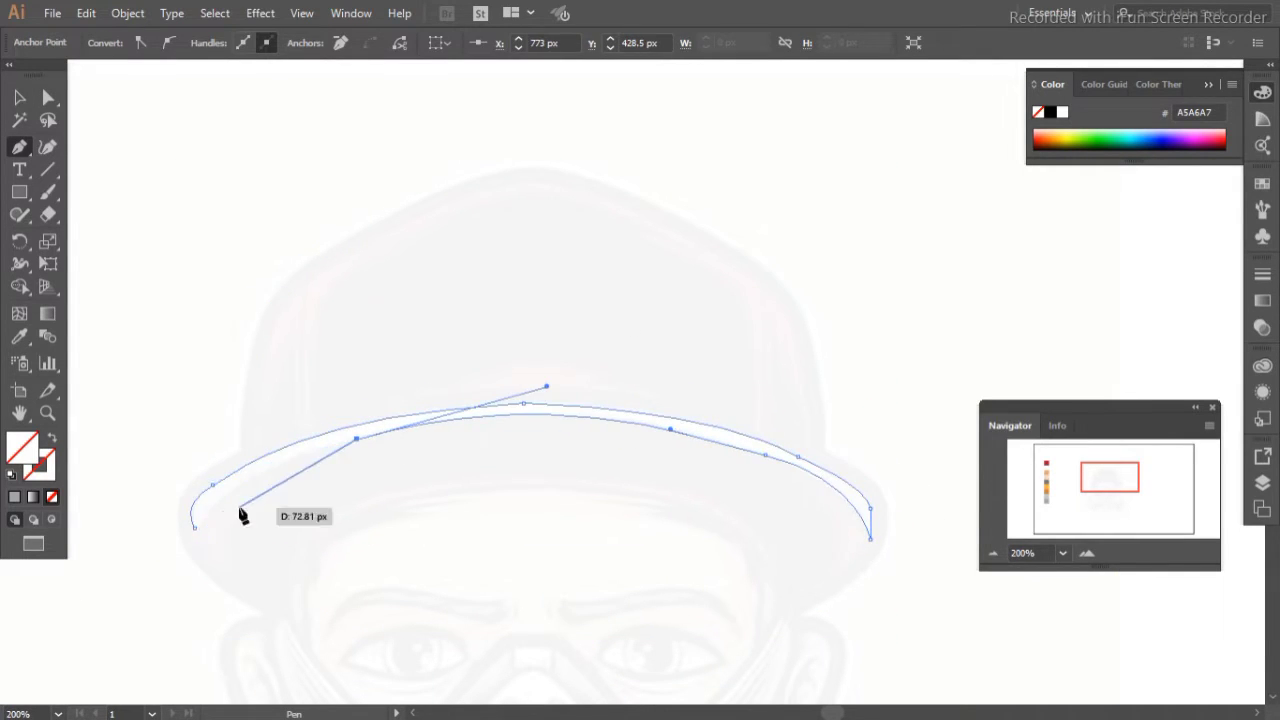
key(v)
click(771, 263)
key(ctrl+alt+3)
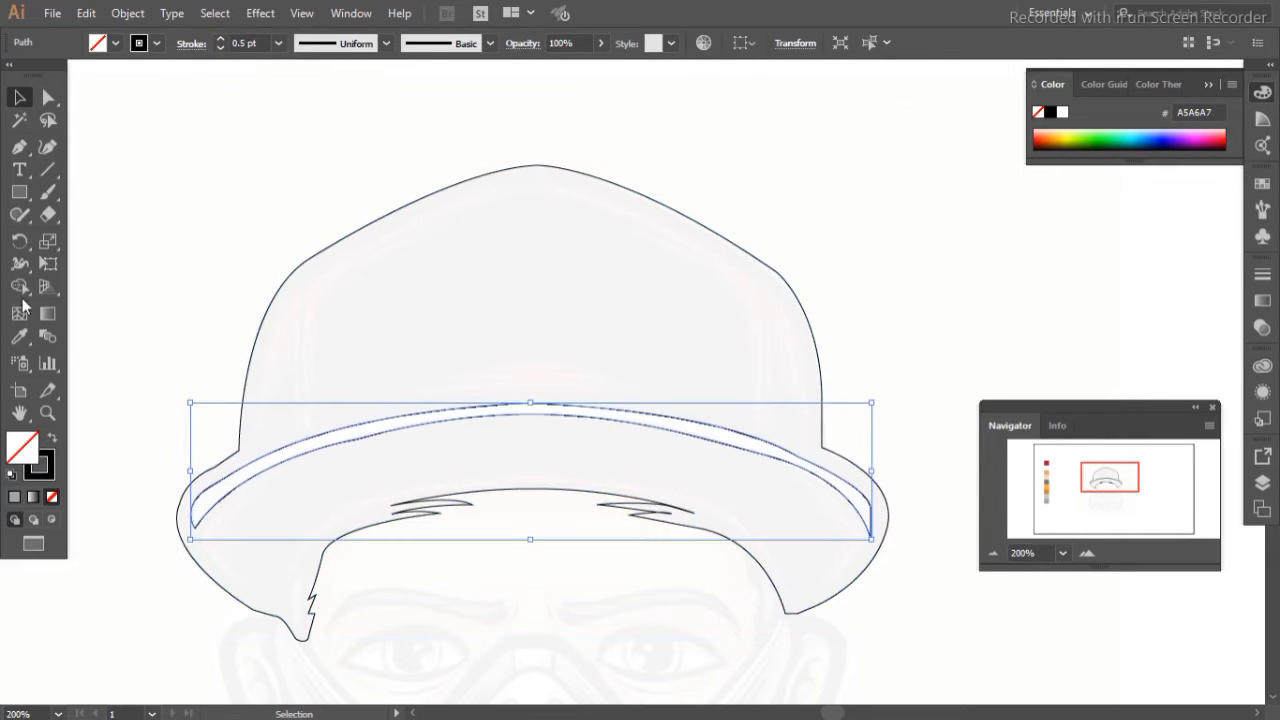
Step: Trace a crease along the crown top and down its left side
key(p)
click(254, 428)
click(307, 272)
drag(532, 184, 594, 181)
drag(763, 272, 786, 325)
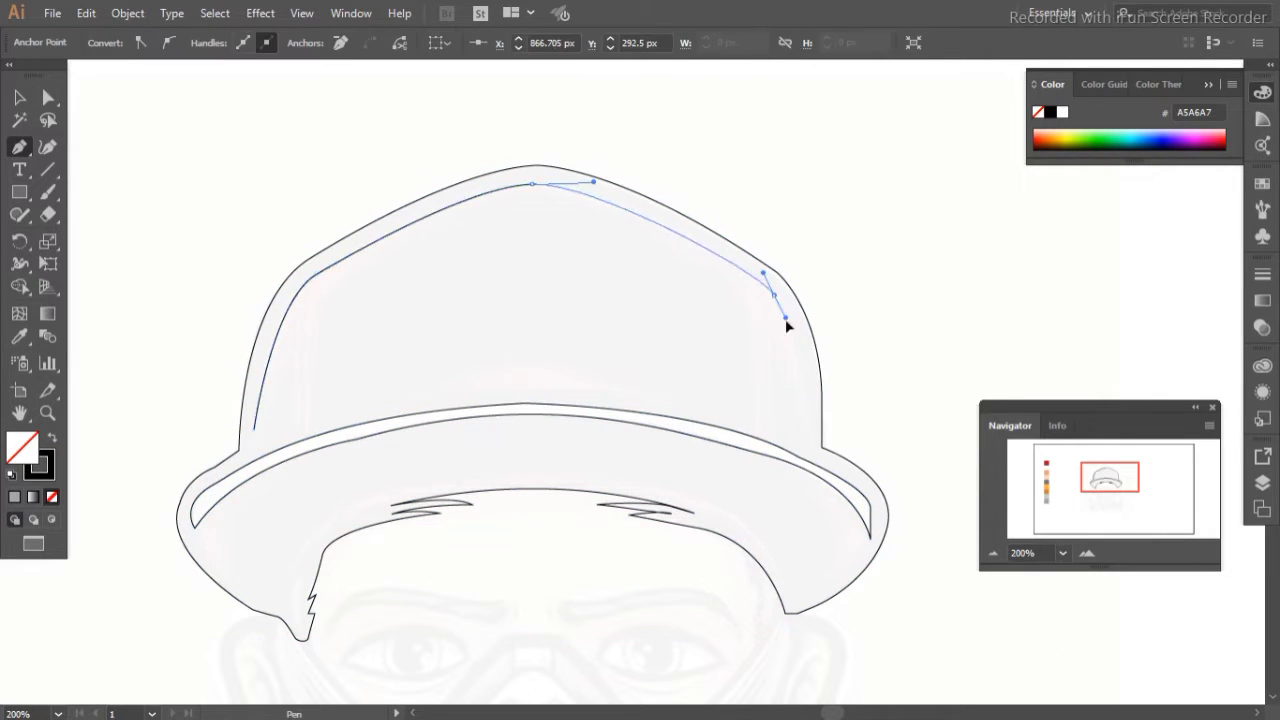
drag(535, 197, 537, 206)
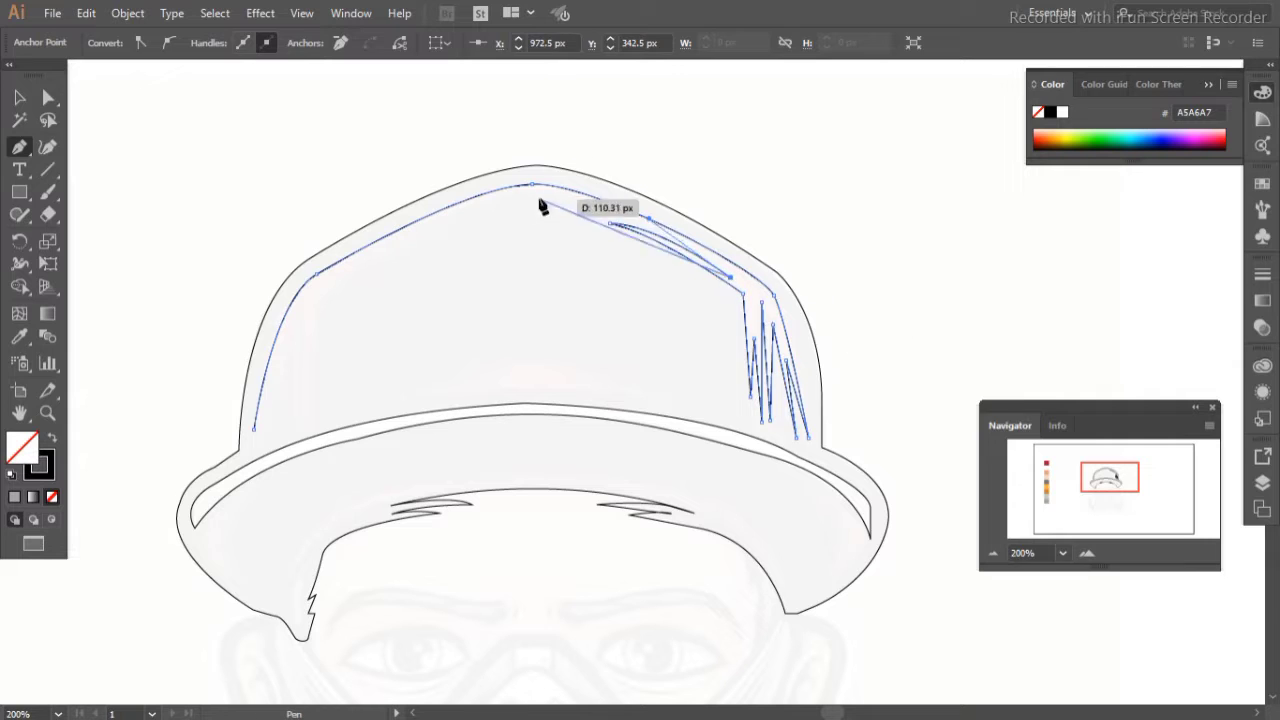
drag(372, 249, 335, 285)
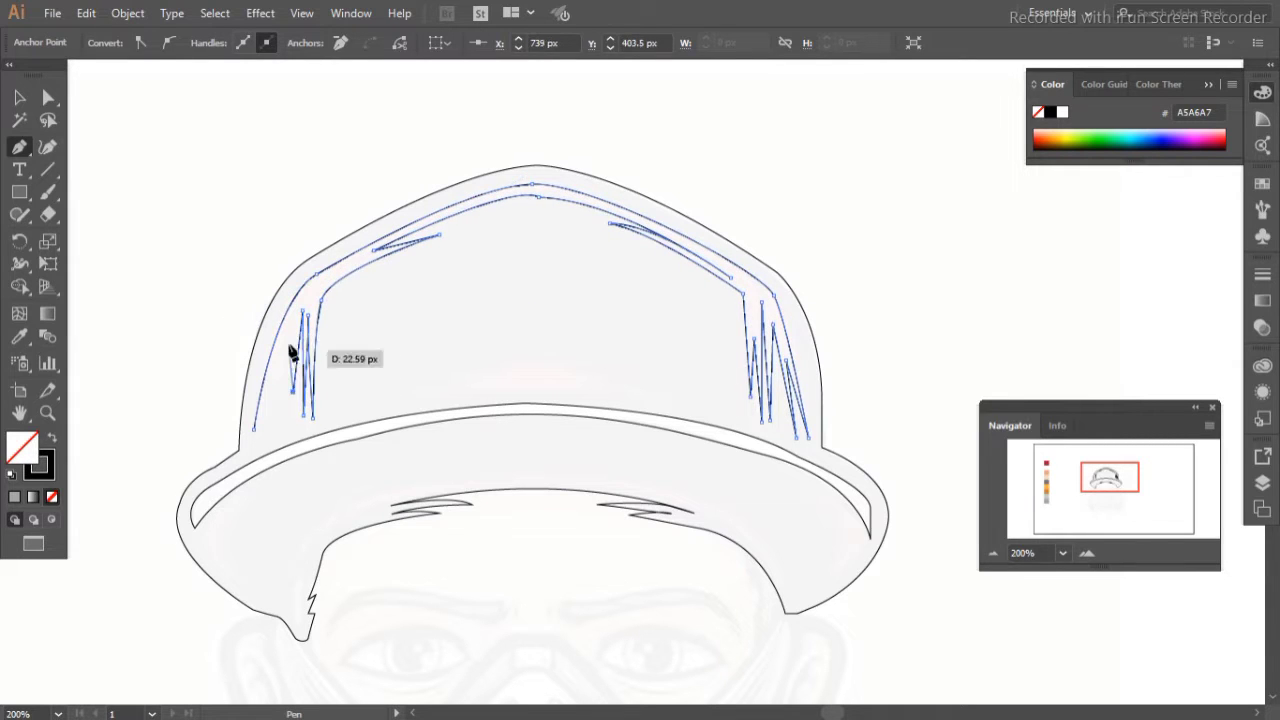
Step: Add the zigzag crease points across the crown
click(488, 365)
click(603, 365)
click(546, 373)
click(623, 380)
click(555, 381)
drag(648, 393, 440, 405)
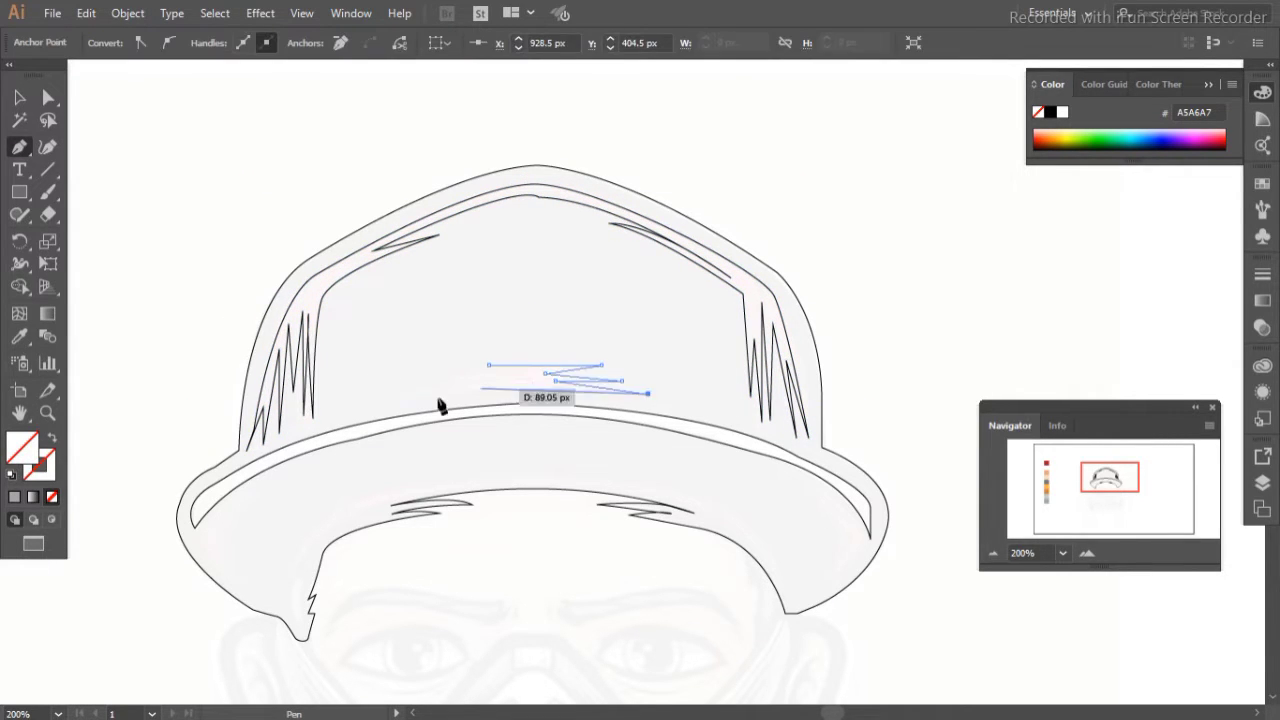
Step: Trace and close the under-brim shape along the lower brim
drag(239, 583, 213, 418)
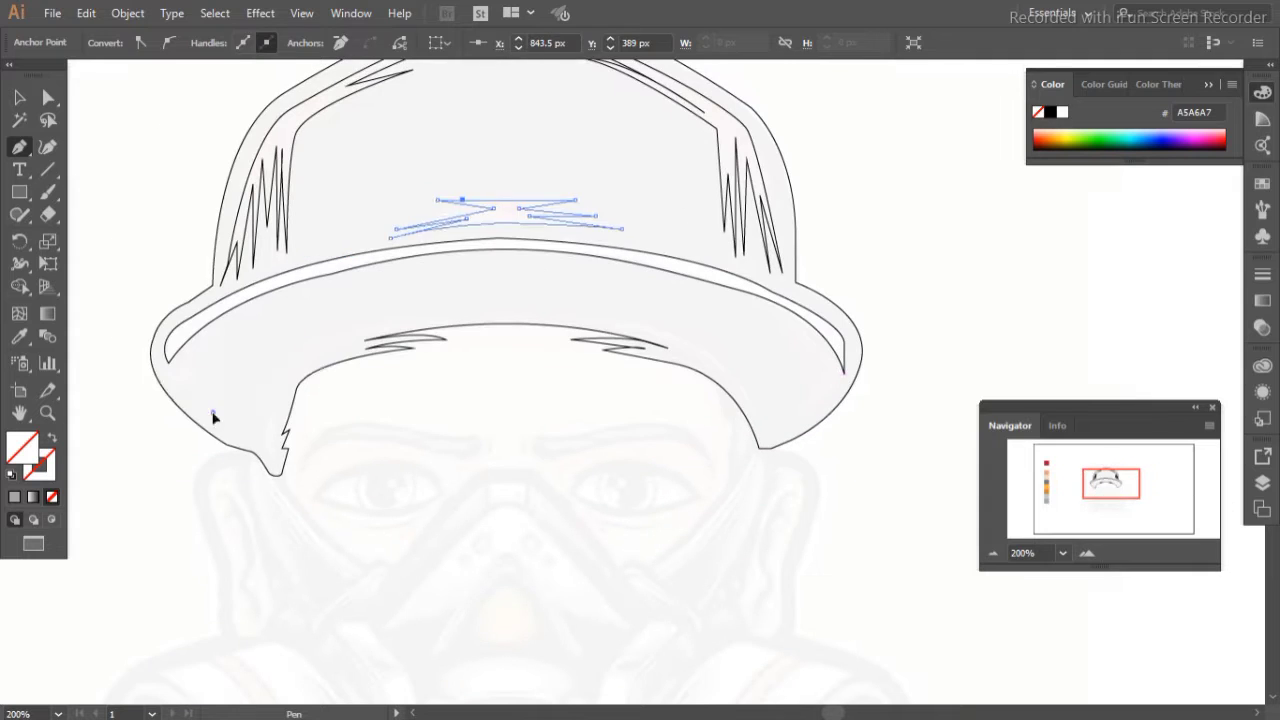
click(258, 411)
drag(360, 326, 436, 312)
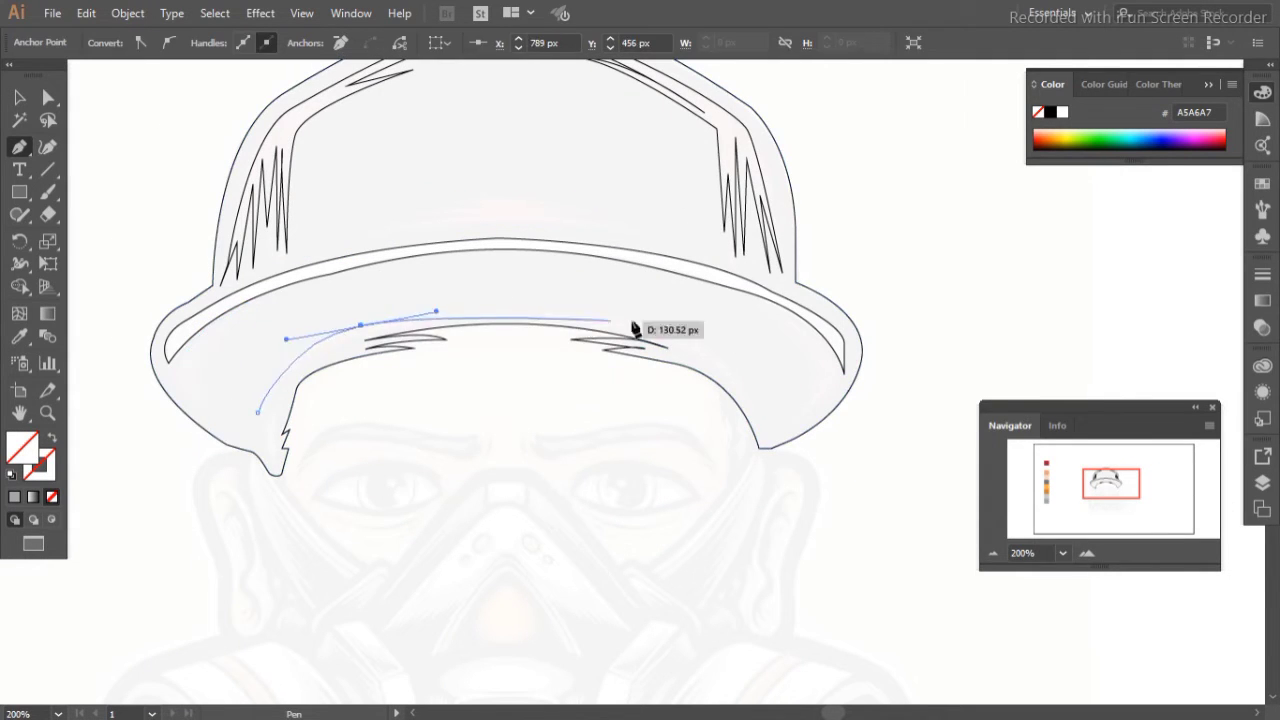
drag(748, 388, 777, 444)
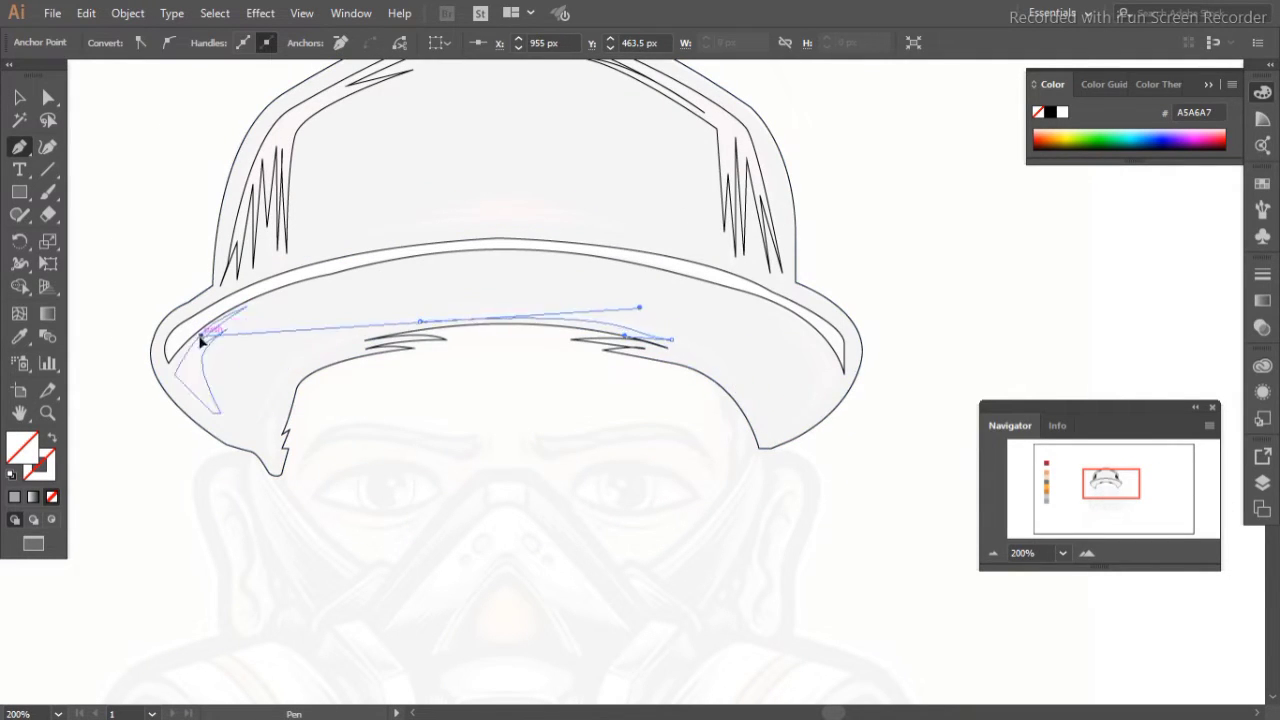
click(258, 411)
key(v)
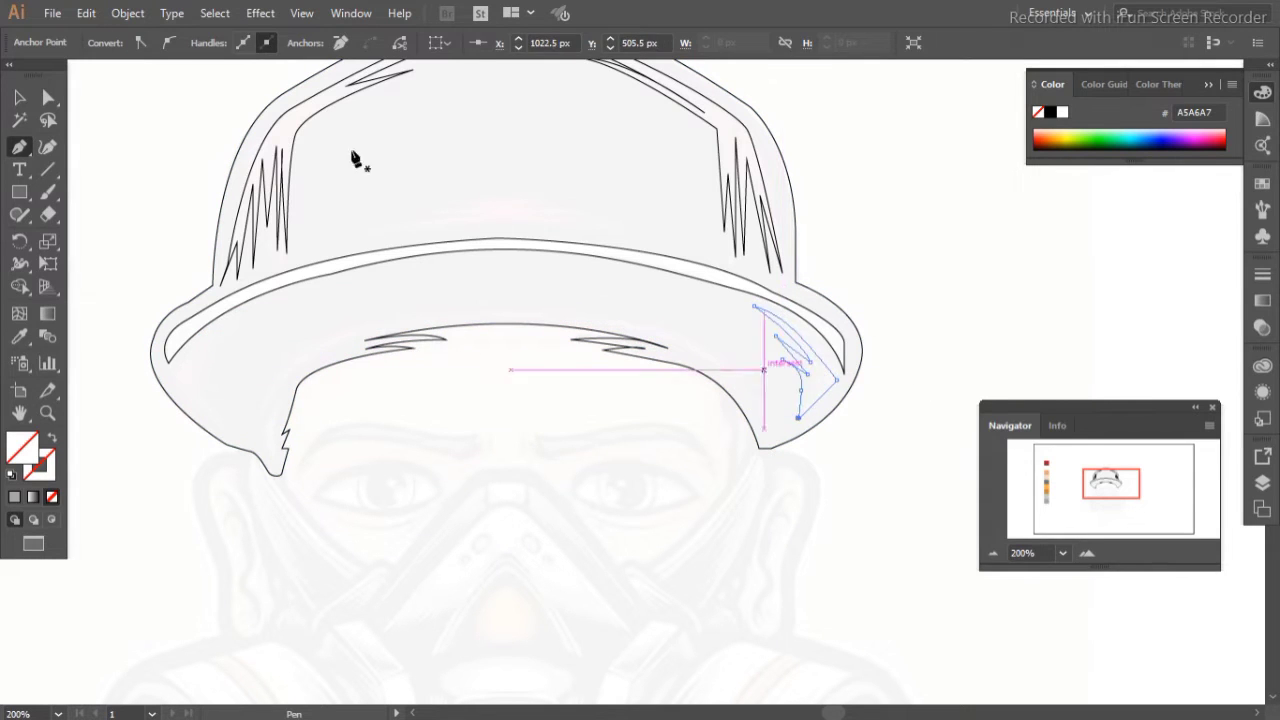
click(283, 385)
Step: Trace the left and right eyebrow outlines
key(p)
click(460, 456)
drag(305, 457, 301, 465)
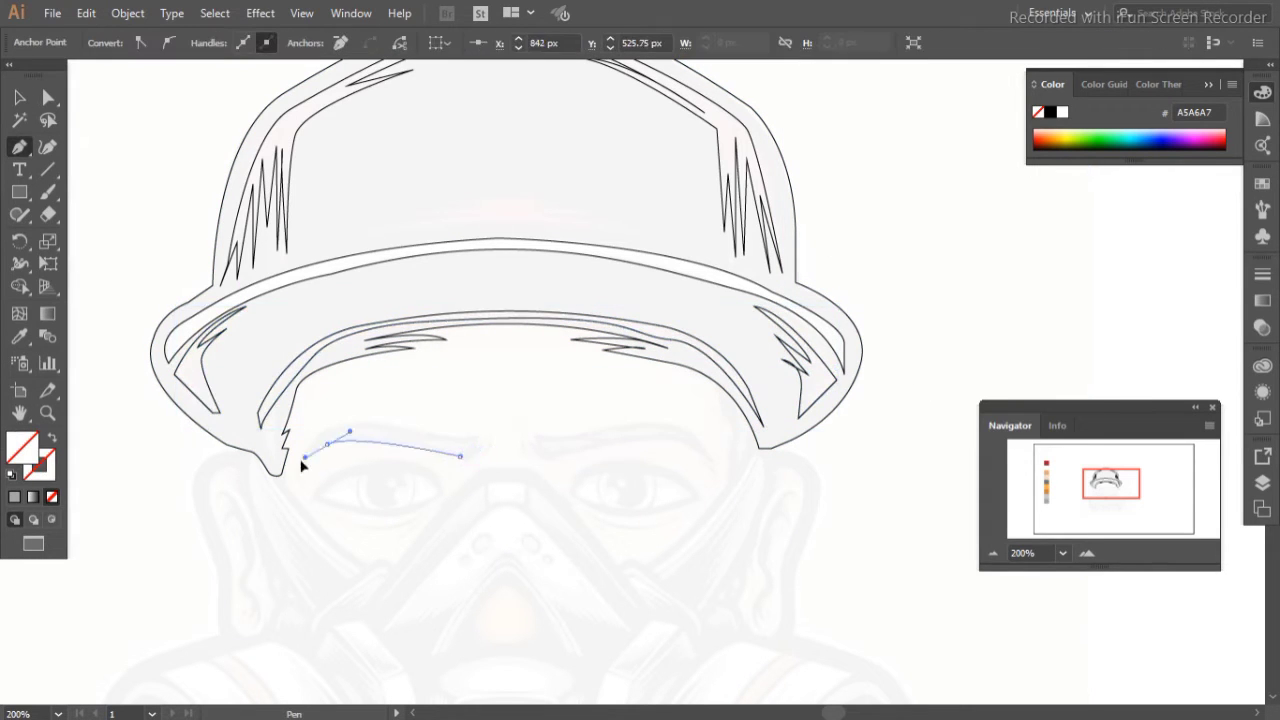
click(585, 434)
drag(702, 443, 728, 483)
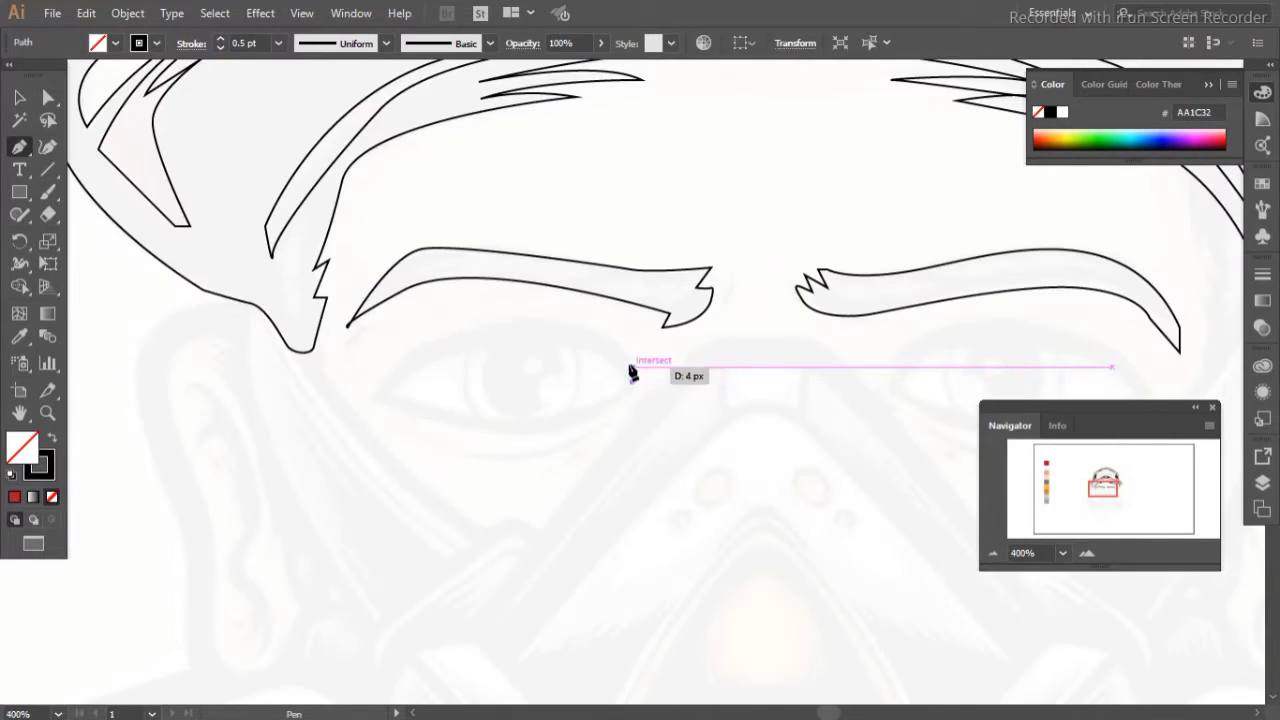
Step: Outline the left eye and its upper lid, undoing one wrong segment
click(631, 366)
drag(470, 322, 476, 333)
click(633, 390)
click(390, 390)
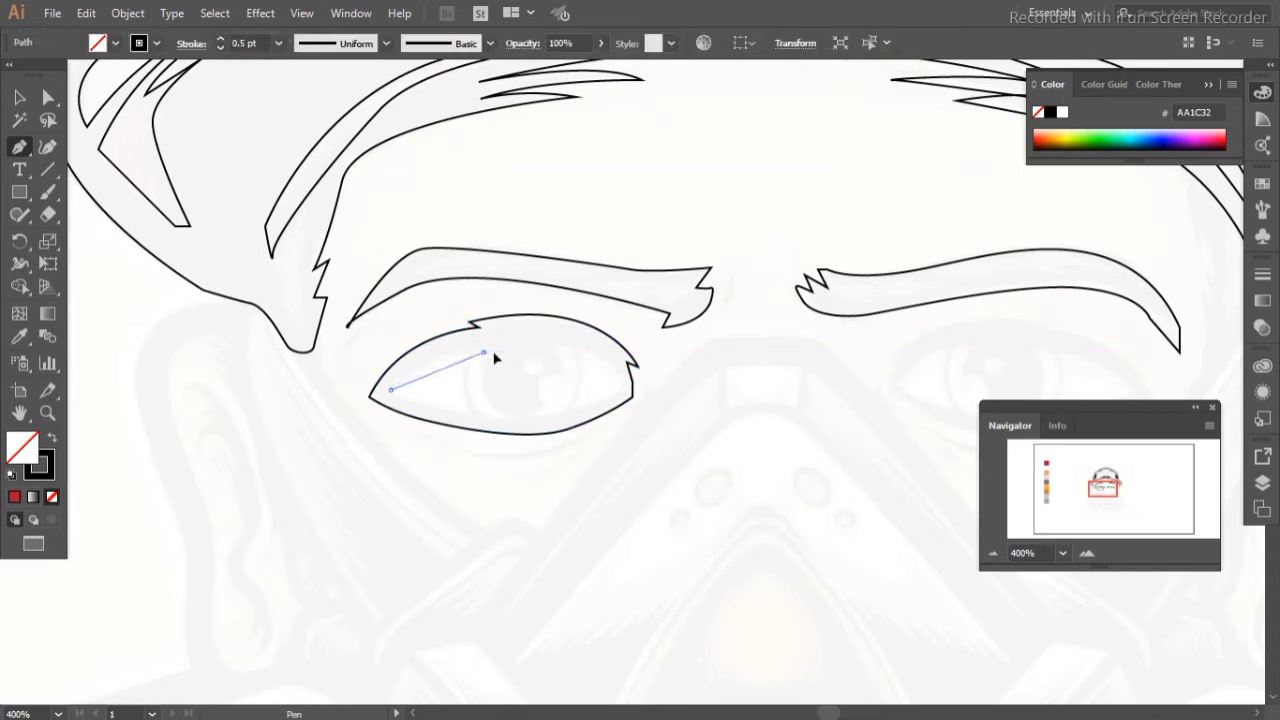
click(483, 352)
drag(497, 405, 530, 422)
key(ctrl+z)
key(ctrl+z)
drag(471, 352, 532, 343)
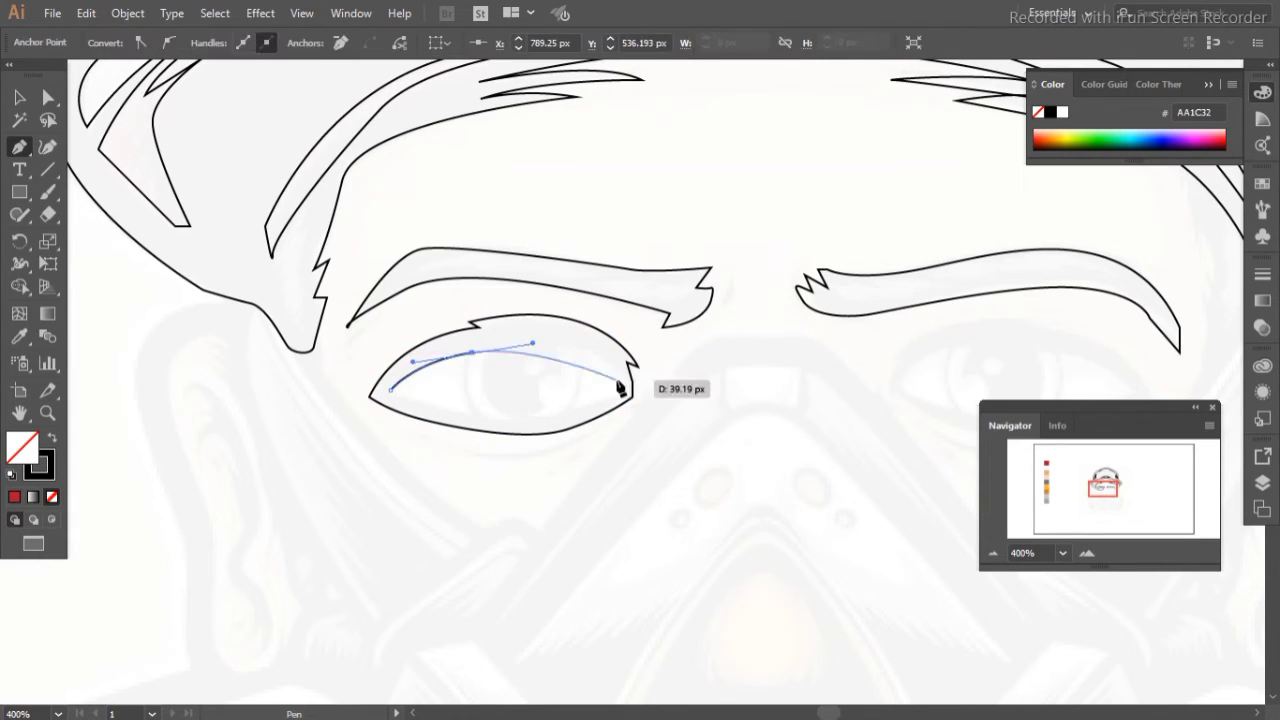
Step: Draw a round iris circle in the left eye
key(l)
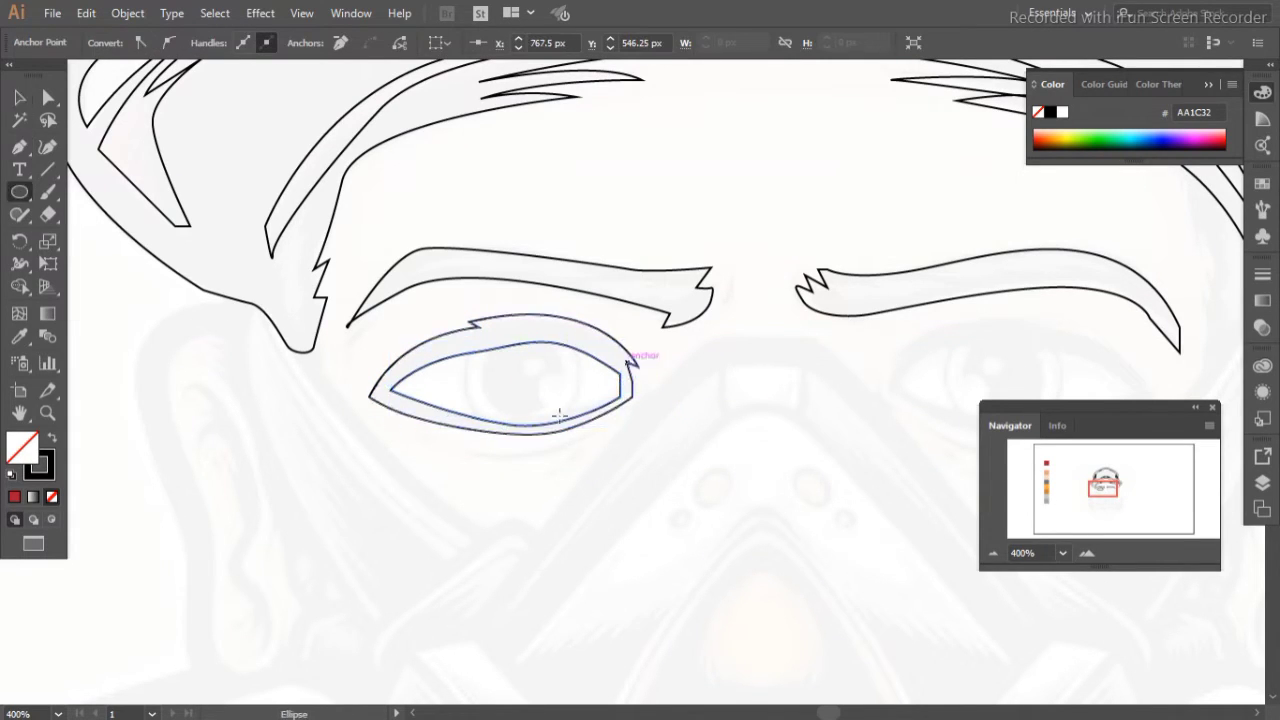
drag(478, 327, 578, 427)
key(v)
click(262, 300)
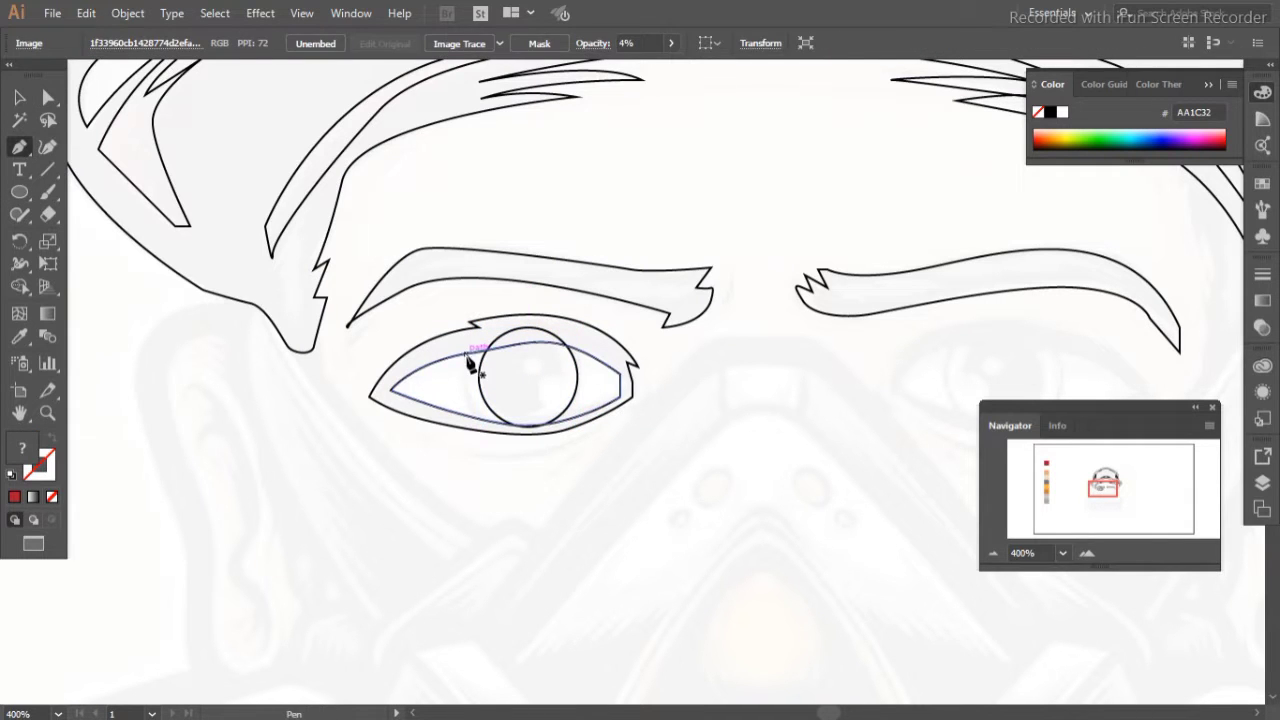
key(v)
click(467, 395)
Step: Outline the right eye and draw its iris circle
click(19, 148)
scroll(432, 387, right, 5)
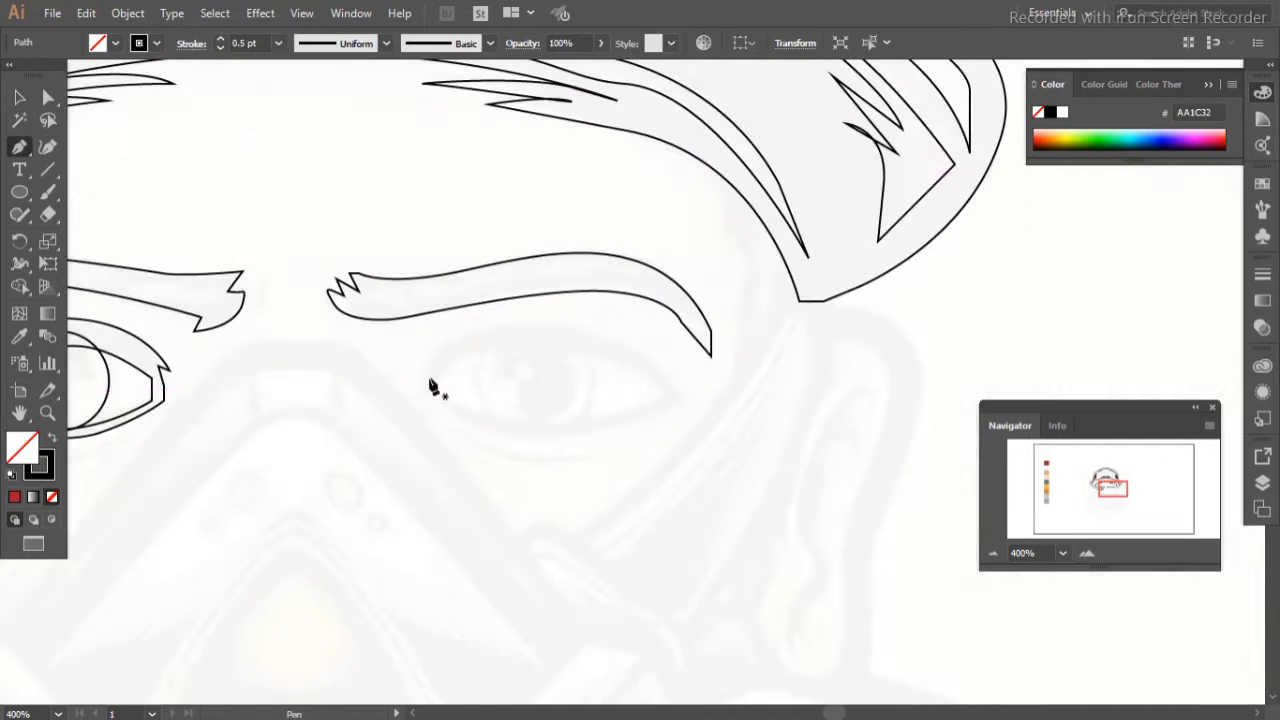
drag(835, 487, 583, 428)
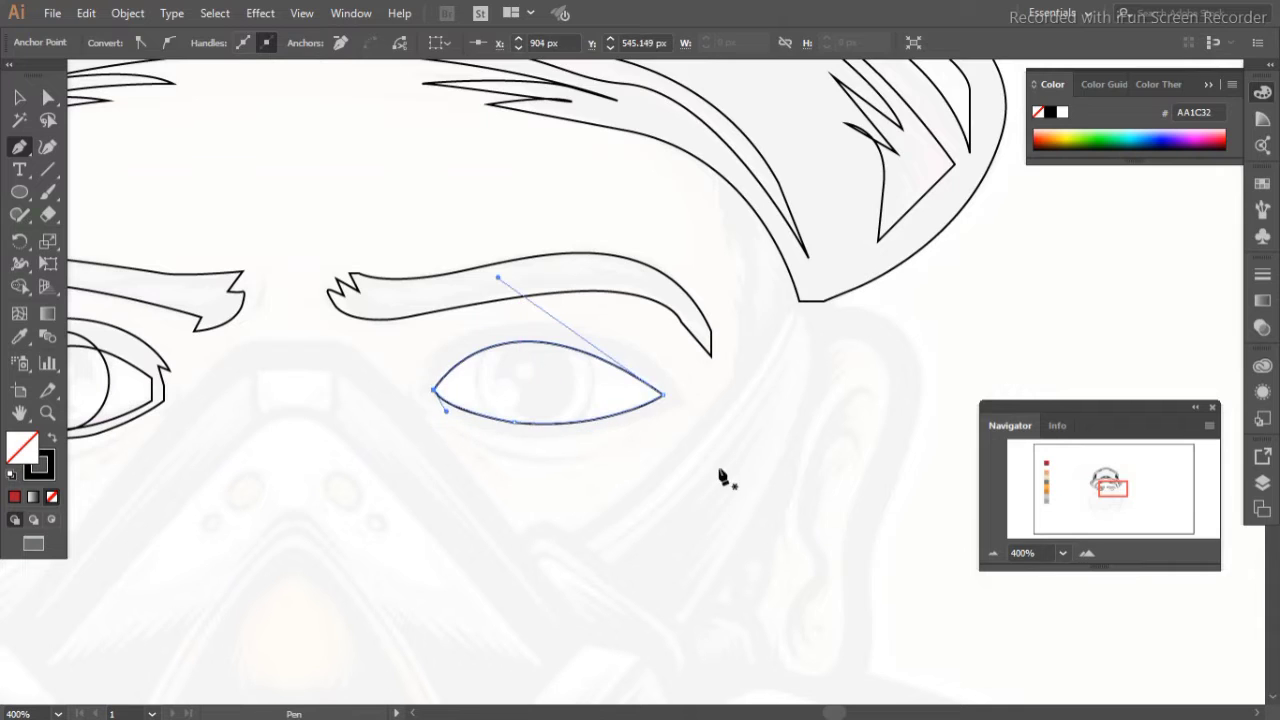
drag(685, 430, 709, 429)
mouse_move(418, 387)
mouse_down()
mouse_move(491, 434)
mouse_move(478, 402)
mouse_move(568, 417)
mouse_move(357, 177)
mouse_up()
key(p)
mouse_move(1112, 488)
mouse_down()
mouse_move(1109, 511)
mouse_move(1091, 490)
mouse_move(1108, 499)
mouse_up()
Step: Start the angular mask outline below the eye with corner points
click(220, 491)
click(451, 217)
click(549, 217)
click(800, 517)
click(709, 626)
Step: Continue the mask outline along the face edge, brow tip and nose
click(701, 453)
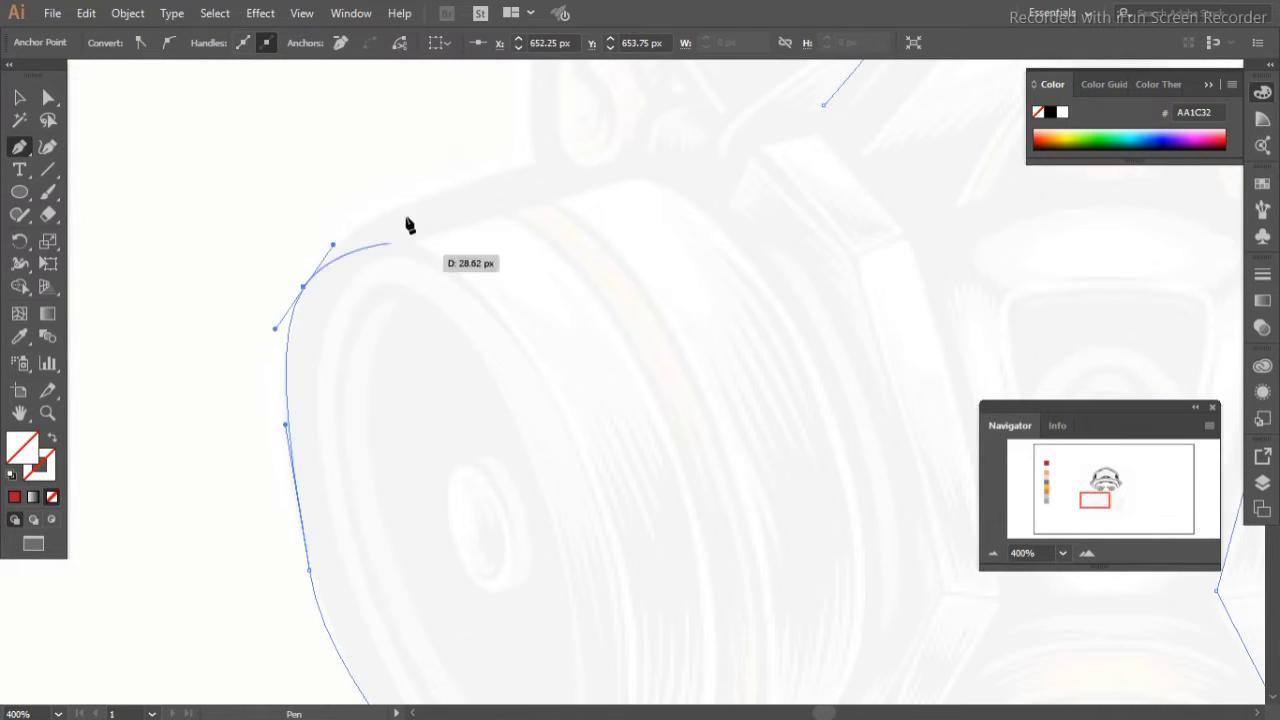
click(528, 166)
click(622, 323)
click(697, 299)
click(721, 291)
click(775, 343)
click(462, 278)
click(492, 263)
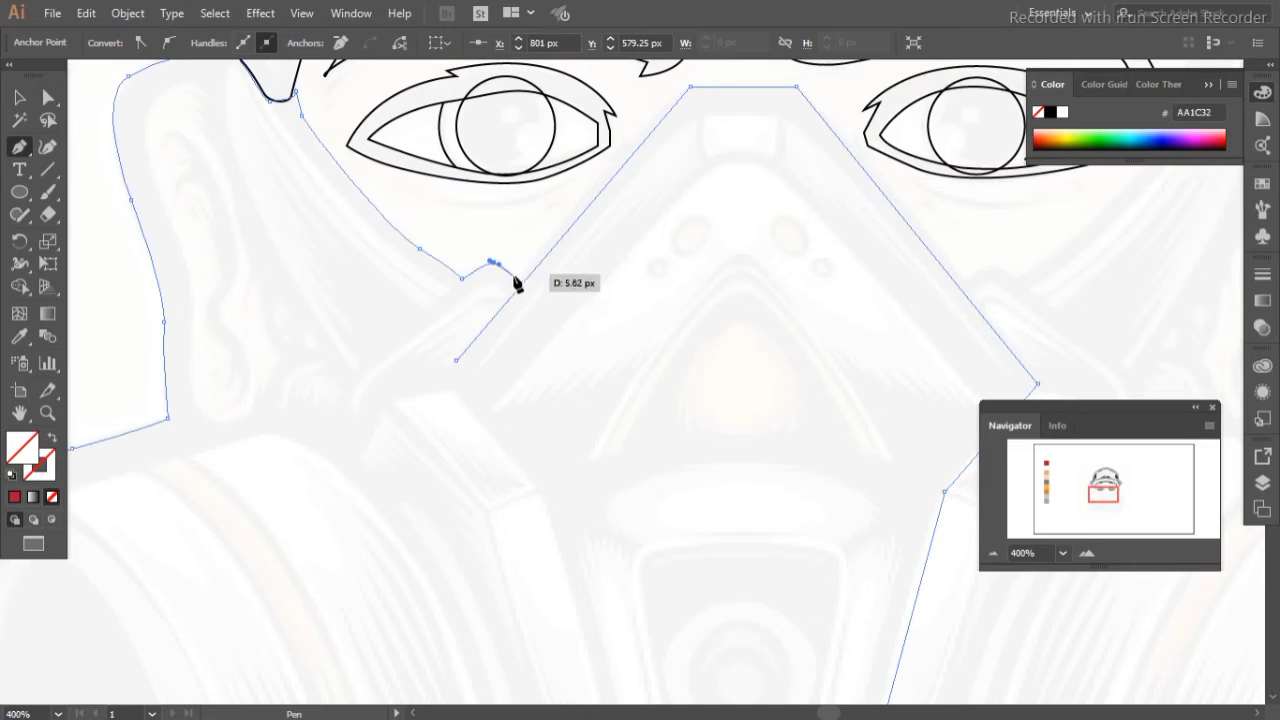
Step: Trace the closed ear outline and begin the inner ear curve
click(199, 407)
click(188, 343)
drag(170, 216, 192, 260)
click(153, 103)
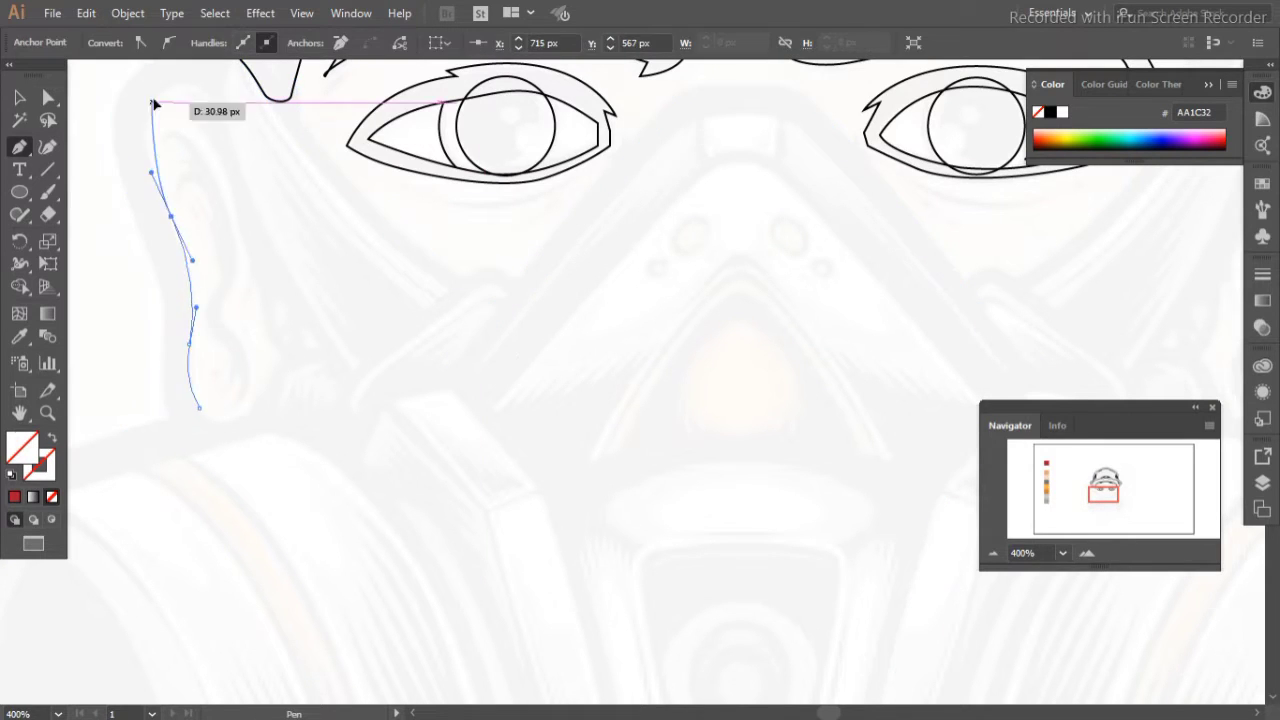
drag(218, 425, 218, 425)
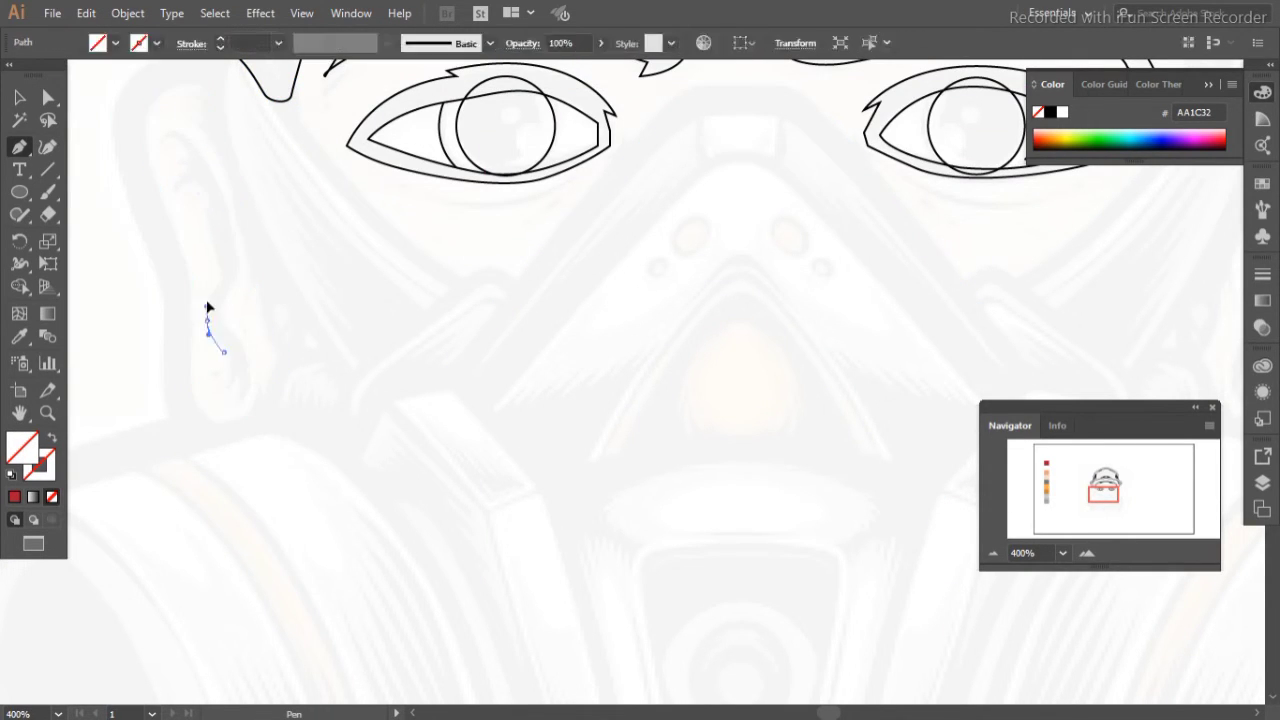
drag(180, 187, 178, 203)
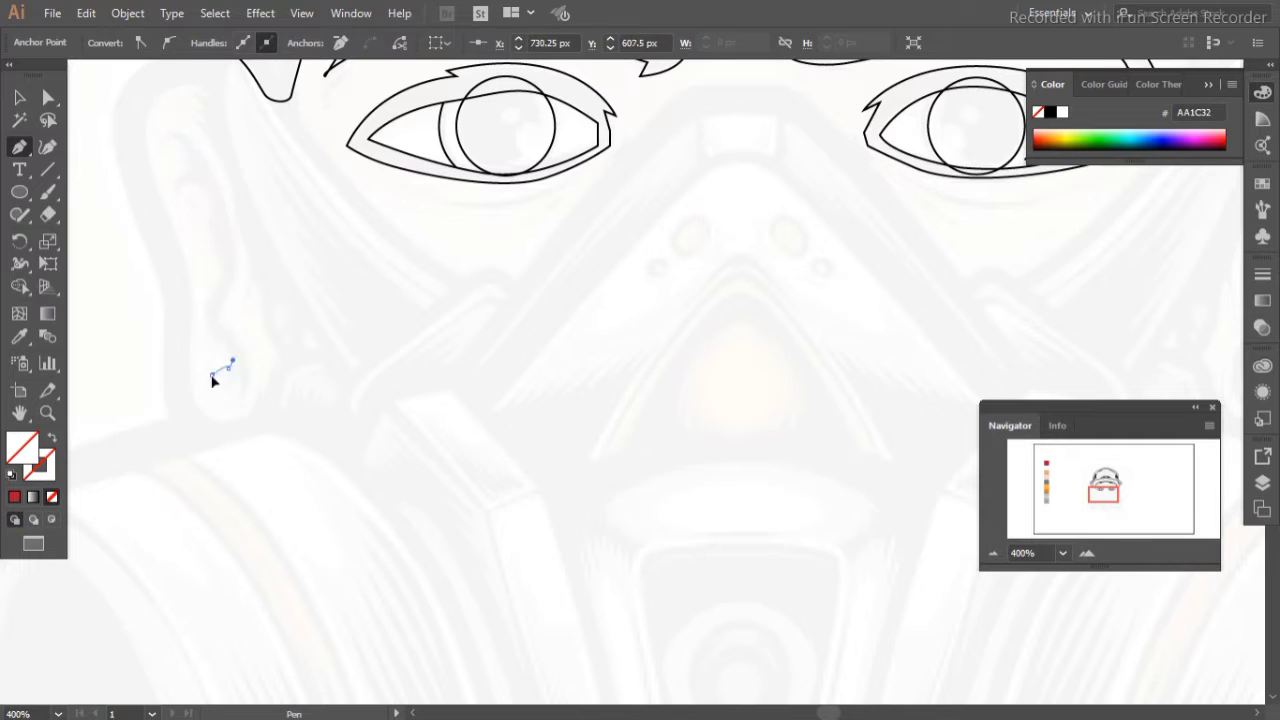
Step: Select all drawn paths and give them a black stroke
click(19, 97)
key(ctrl+a)
click(221, 38)
click(19, 147)
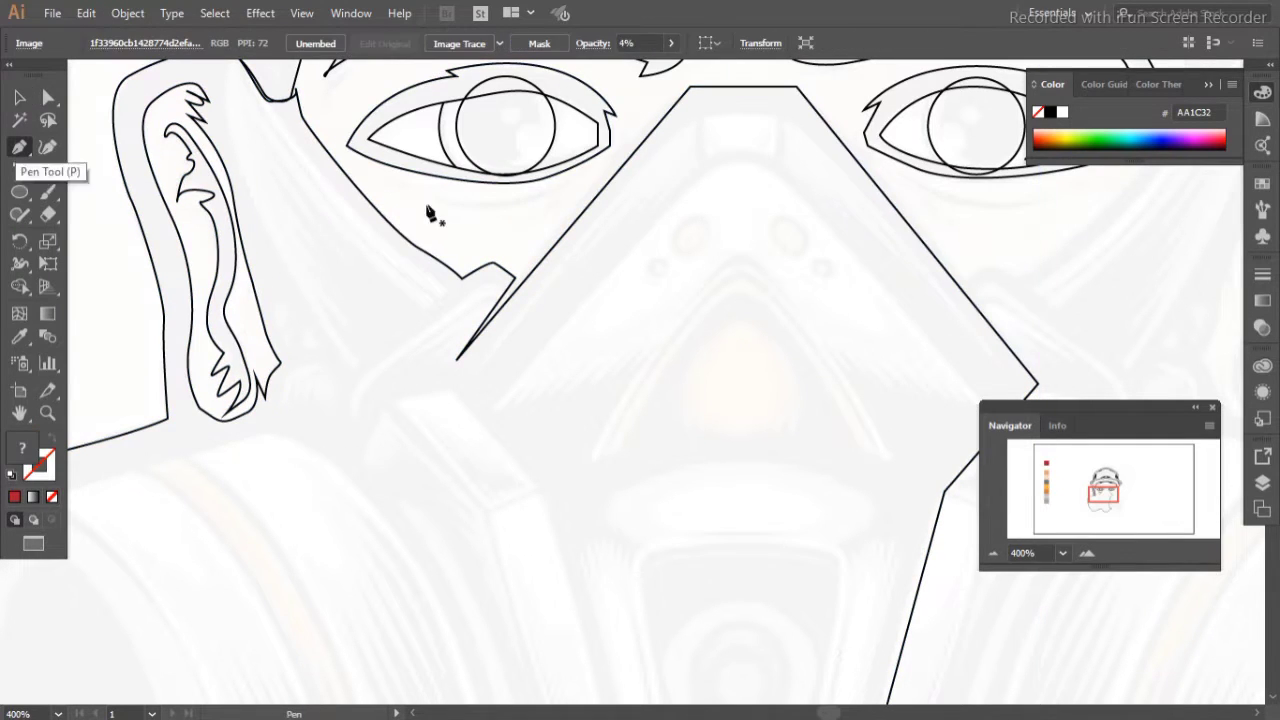
Step: Trace the inner mask and nose-piece outline with curved corners and the nose ridge
click(494, 406)
click(722, 167)
drag(769, 168, 771, 171)
drag(986, 405, 850, 396)
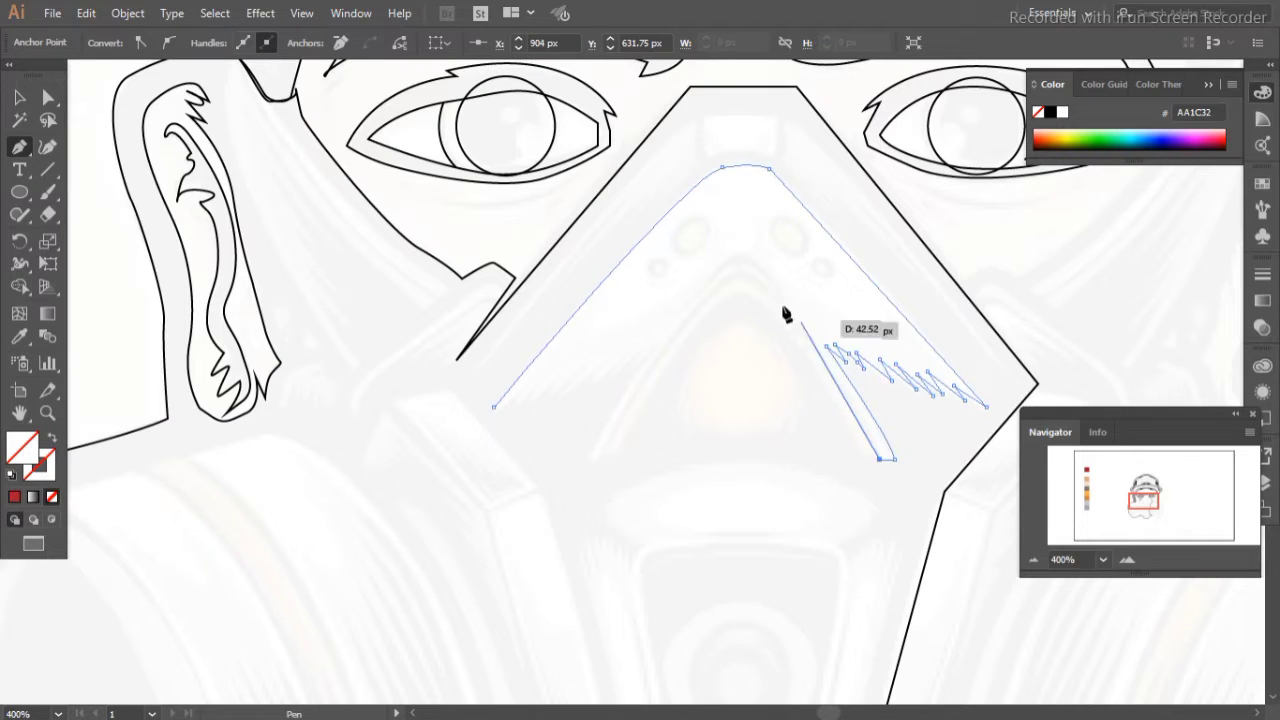
drag(749, 268, 714, 291)
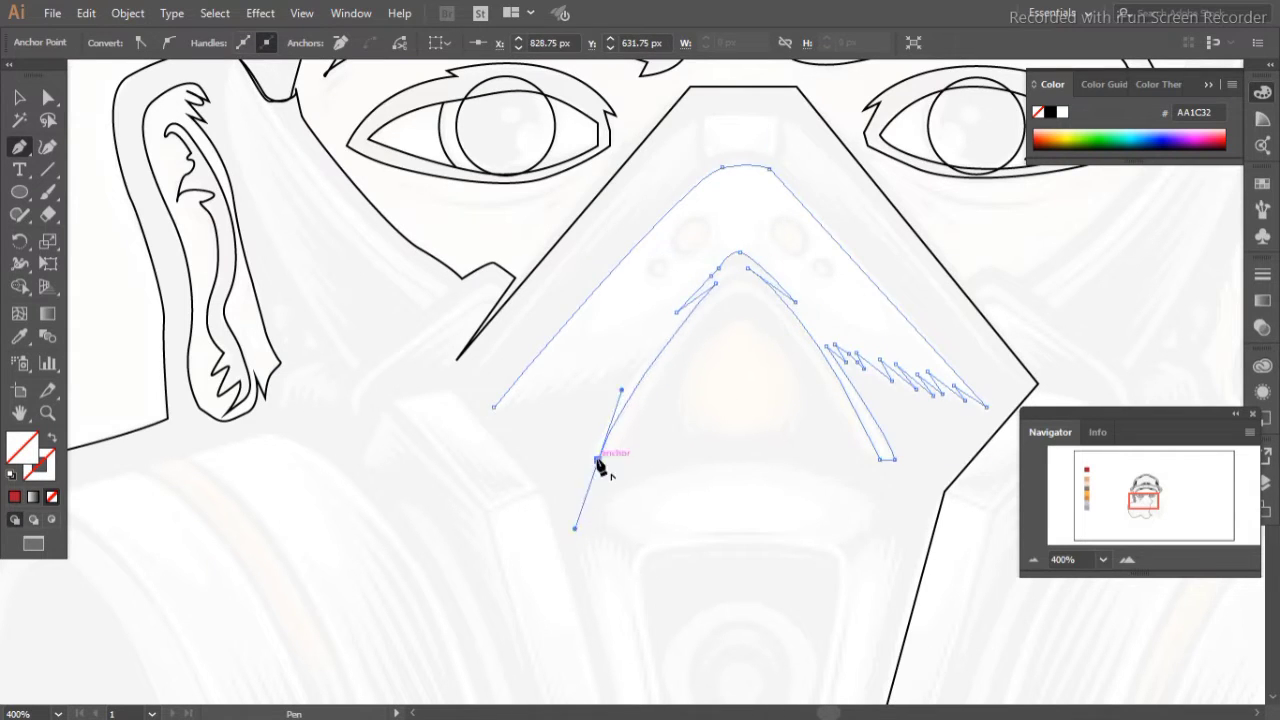
click(592, 459)
mouse_move(554, 397)
mouse_down()
mouse_move(581, 373)
mouse_move(523, 394)
mouse_up()
ctrl+click(523, 394)
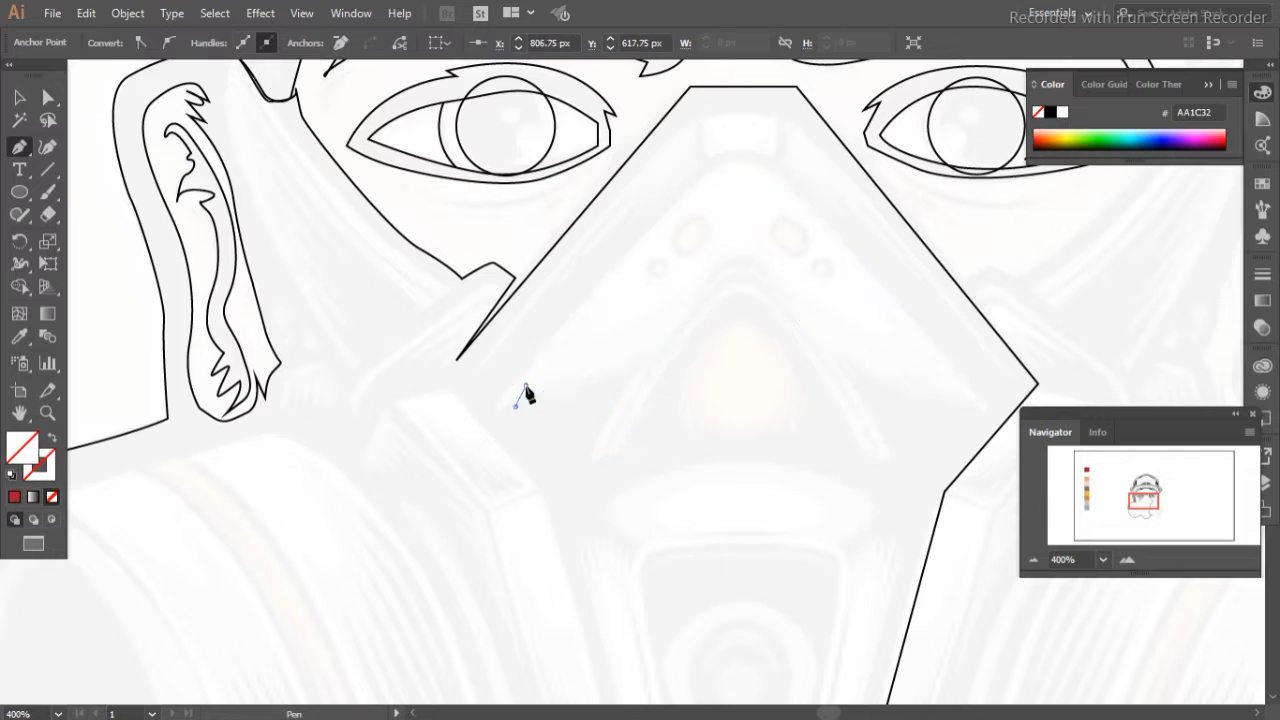
ctrl+click(555, 398)
key(v)
scroll(400, 350, down, 5)
Step: Draw a rectangle over the valve, taper its bottom and round those corners
key(m)
mouse_move(352, 266)
mouse_down()
mouse_move(543, 530)
mouse_move(510, 527)
mouse_up()
key(a)
drag(354, 527, 384, 528)
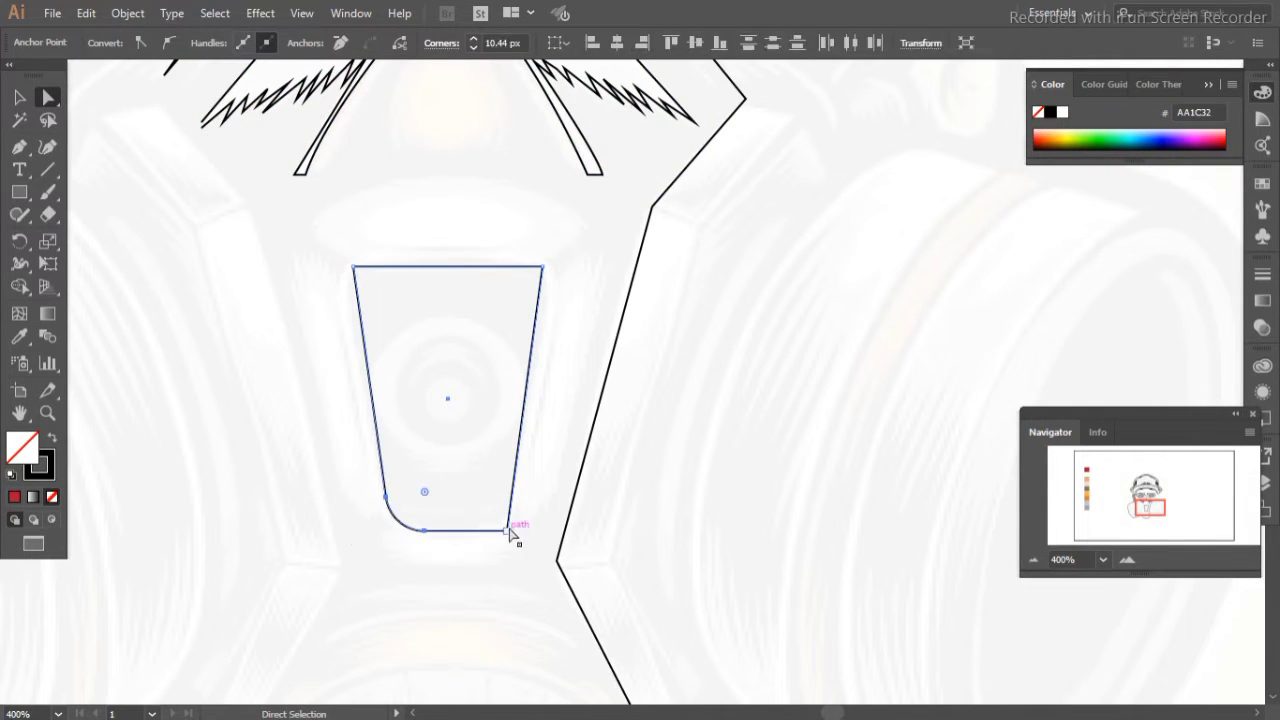
drag(495, 505, 514, 534)
Step: Draw three concentric circles in the valve and begin its jagged surround
key(l)
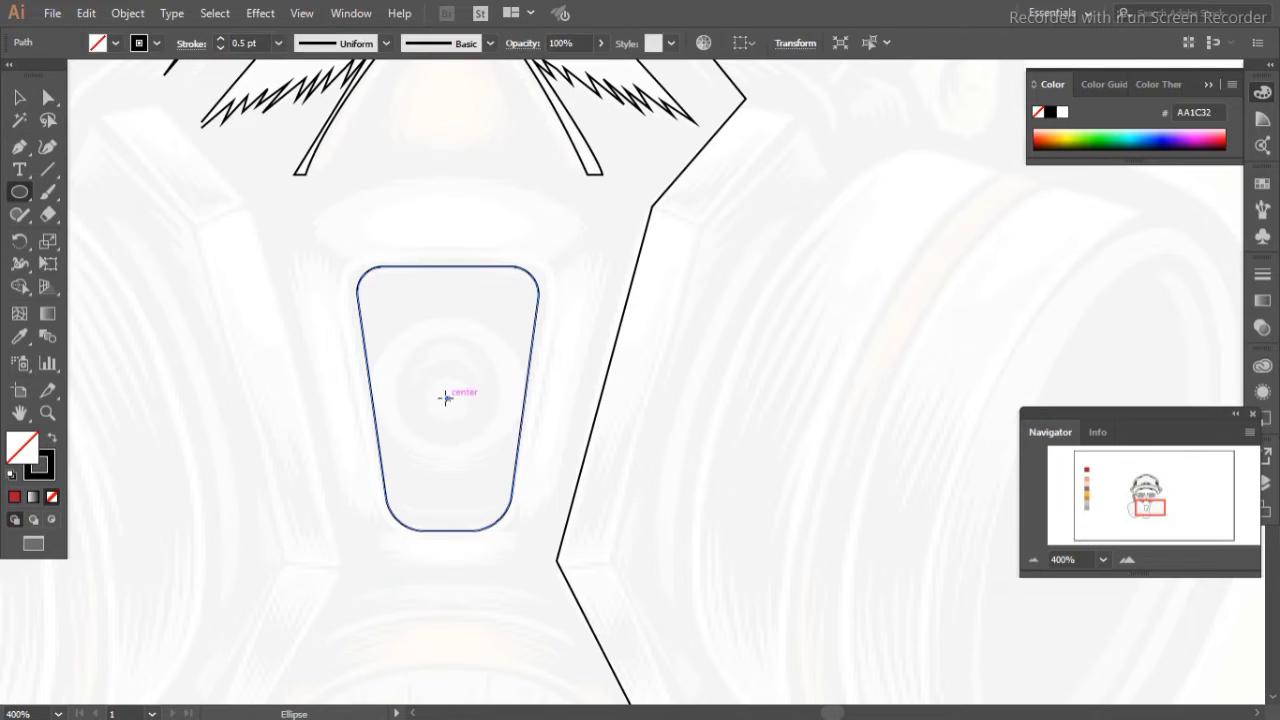
mouse_move(447, 398)
mouse_down()
mouse_move(503, 454)
mouse_move(527, 323)
mouse_up()
drag(447, 398, 503, 344)
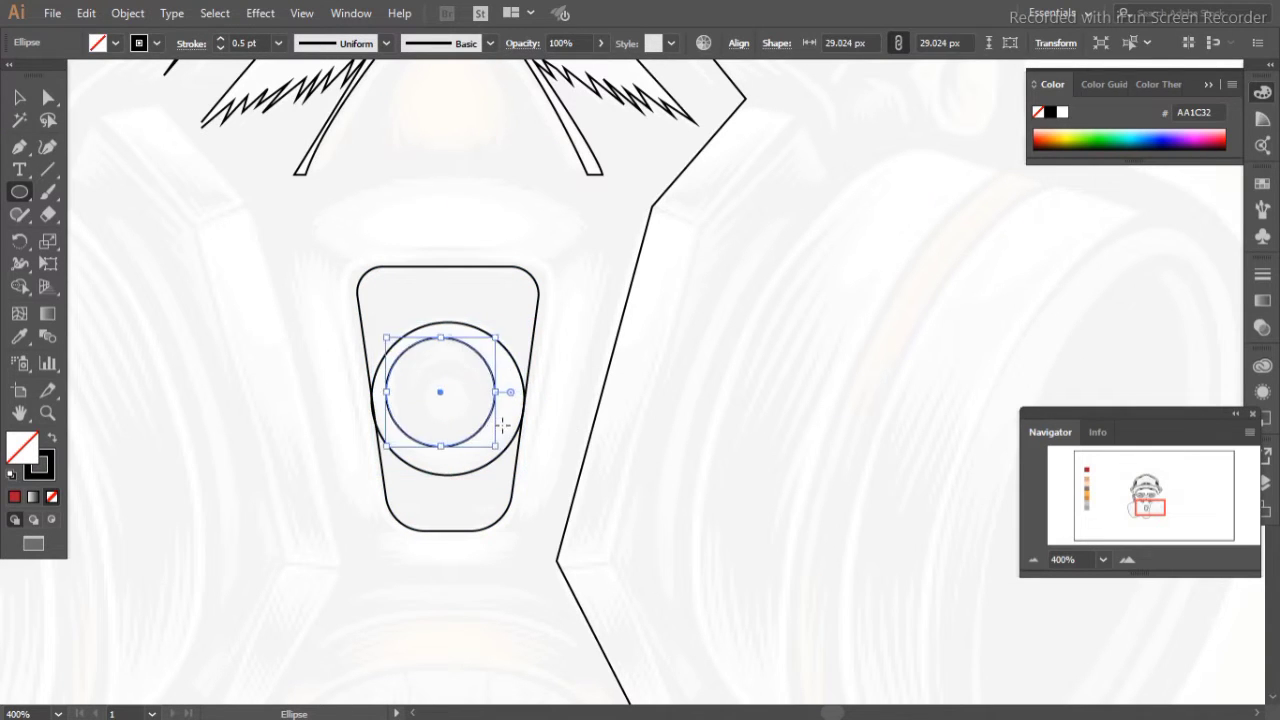
drag(449, 398, 471, 380)
key(p)
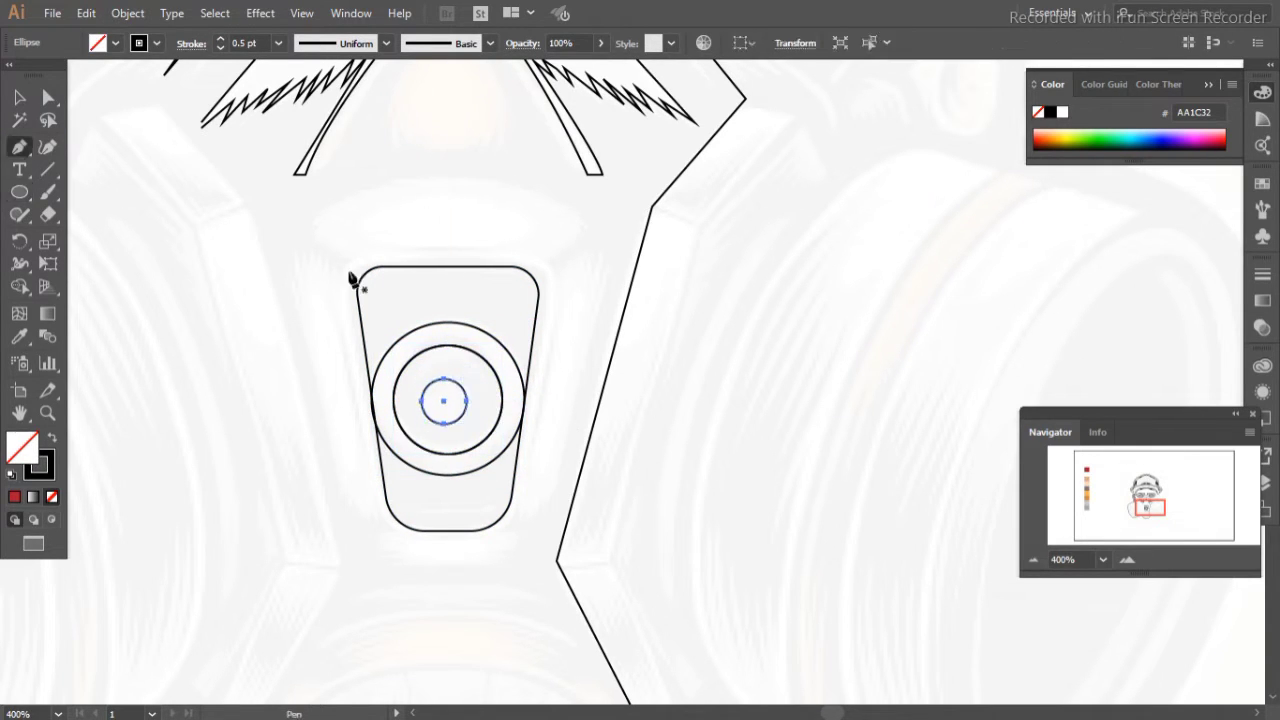
mouse_move(345, 257)
mouse_down()
mouse_move(553, 263)
mouse_move(533, 527)
mouse_move(386, 557)
mouse_move(300, 300)
mouse_move(345, 258)
mouse_up()
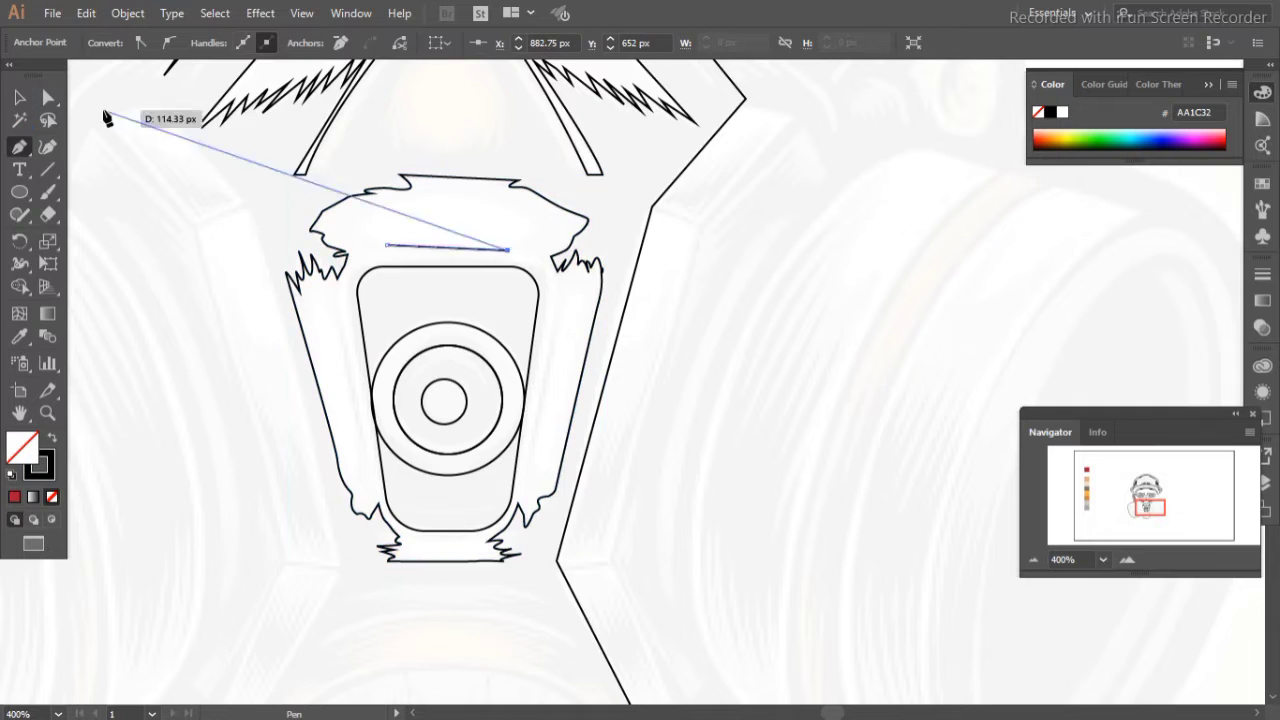
Step: Draw a tilted rim ellipse over the left filter lens and move an offset copy
click(1033, 559)
drag(1143, 491, 1138, 510)
key(l)
mouse_move(358, 170)
mouse_down()
mouse_move(532, 553)
mouse_move(545, 522)
mouse_up()
key(v)
drag(423, 349, 415, 350)
key(Return)
click(537, 506)
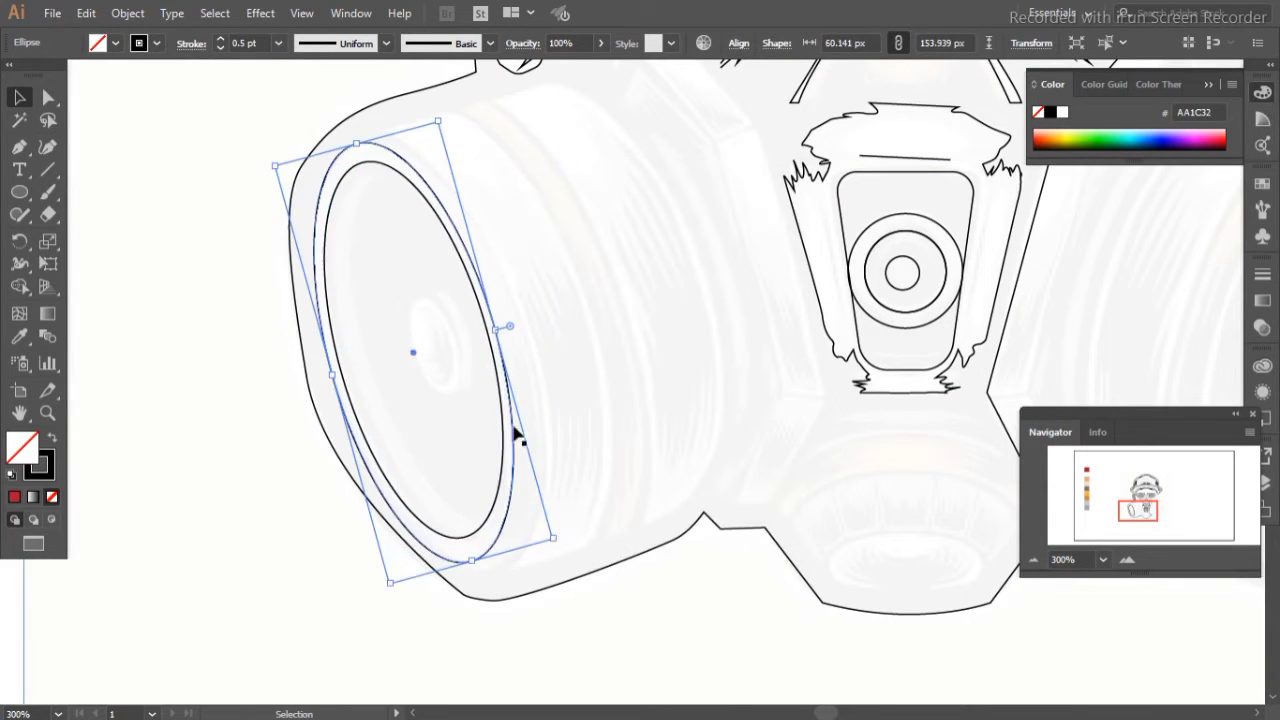
Step: Pen a closed curved band wrapping over the left filter lens
click(19, 146)
click(386, 131)
scroll(386, 663, down, 5)
key(ctrl+minus)
drag(637, 382, 568, 492)
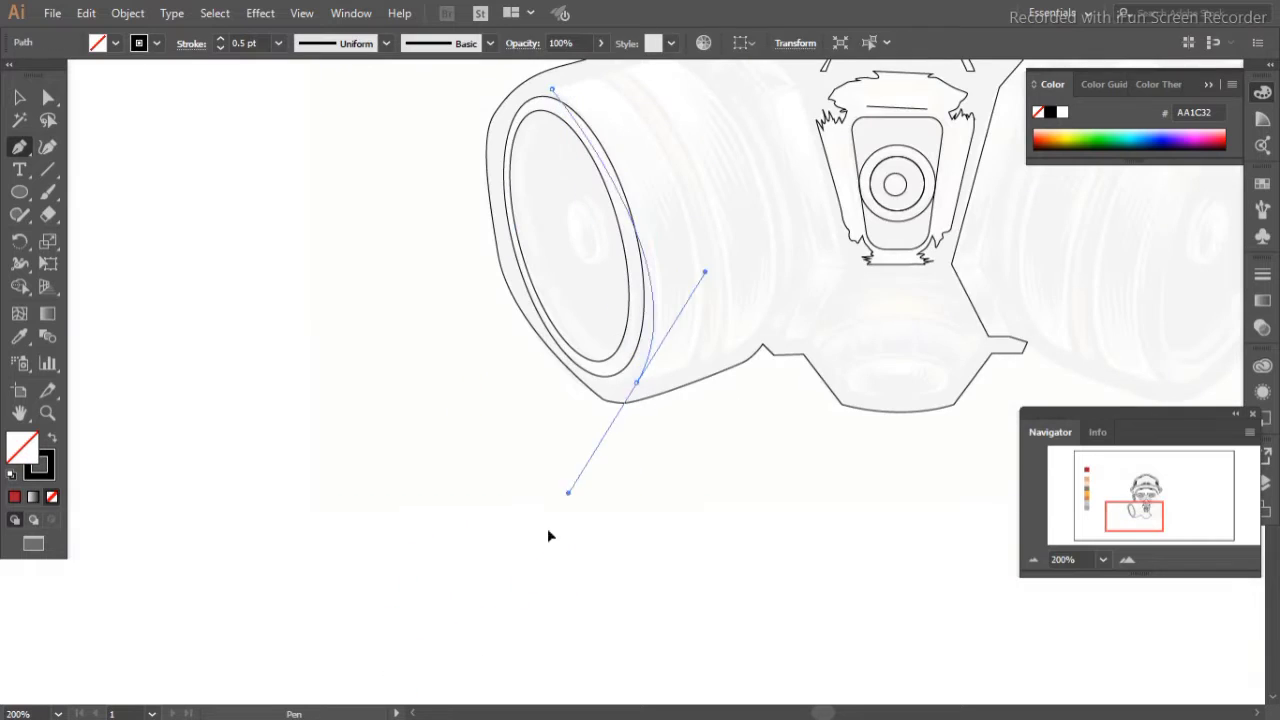
alt+click(637, 382)
click(689, 364)
drag(688, 227, 655, 152)
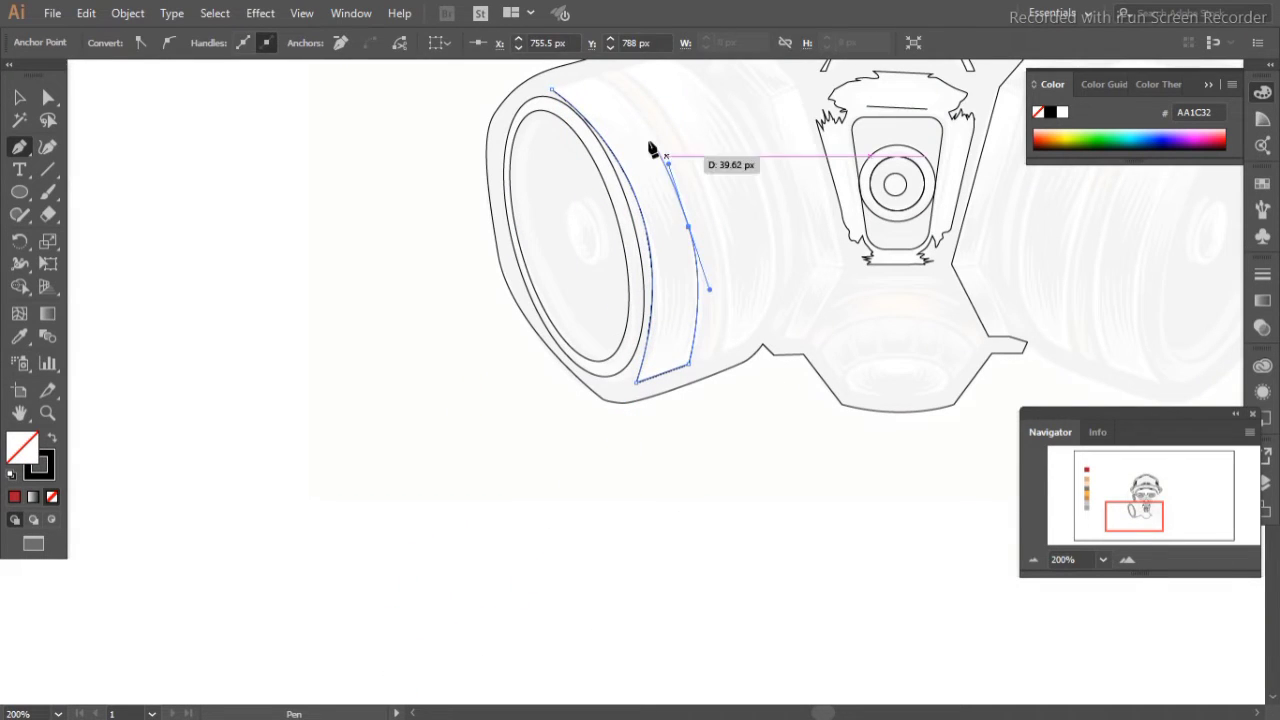
click(552, 92)
Step: Draw a second curved band beside the lens along the filter
click(722, 351)
drag(766, 303, 775, 261)
drag(623, 71, 541, 343)
drag(541, 343, 596, 410)
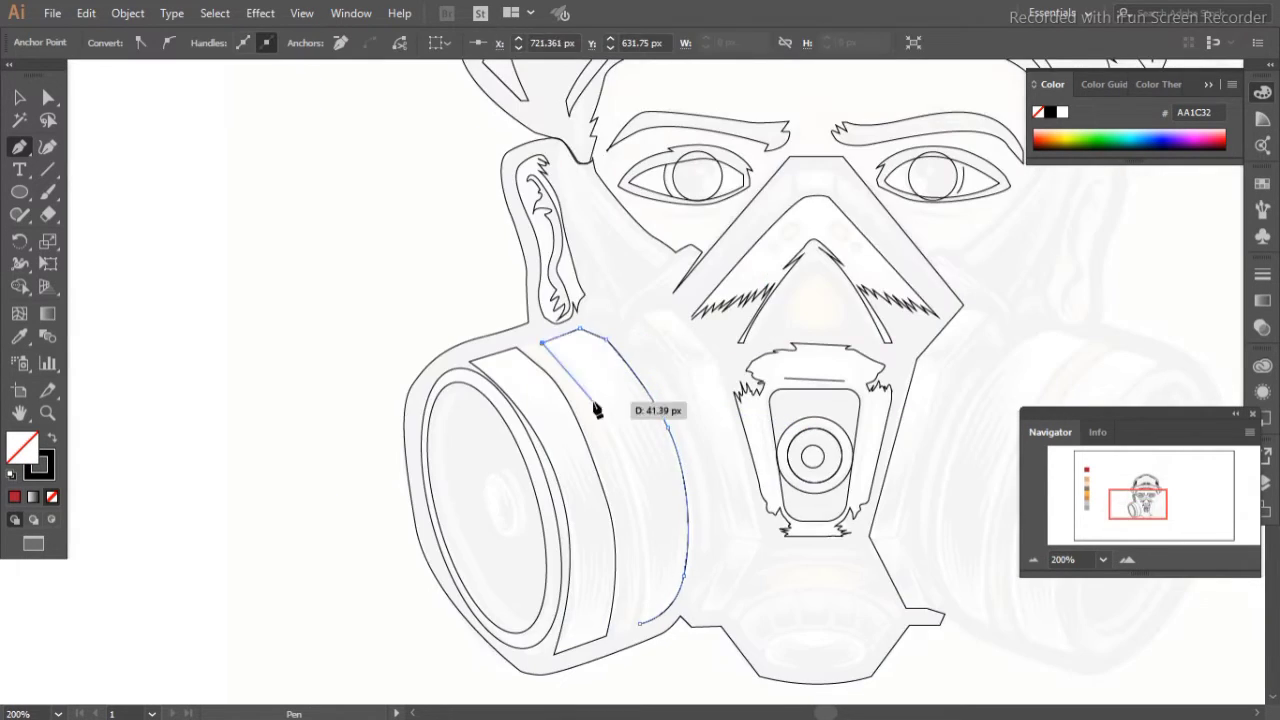
click(541, 343)
Step: Add upper and lower jagged zigzag shading strokes on the band
click(612, 410)
click(639, 487)
click(629, 398)
click(657, 476)
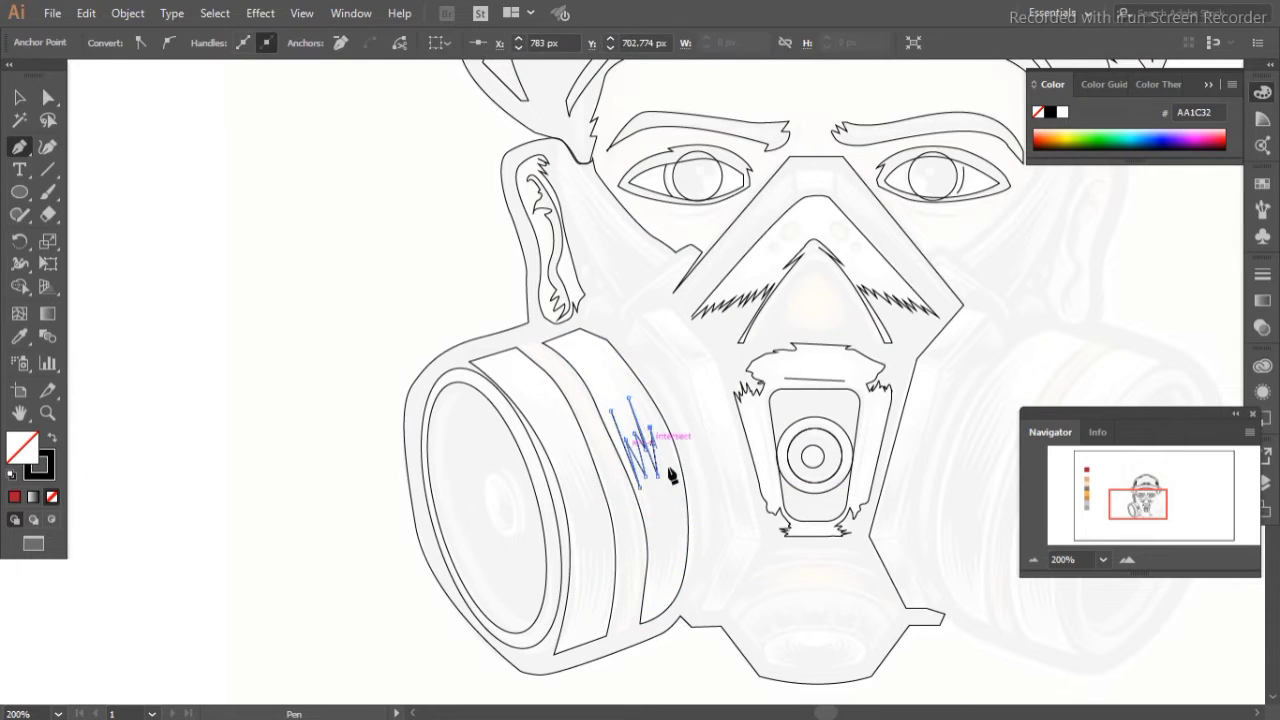
click(613, 422)
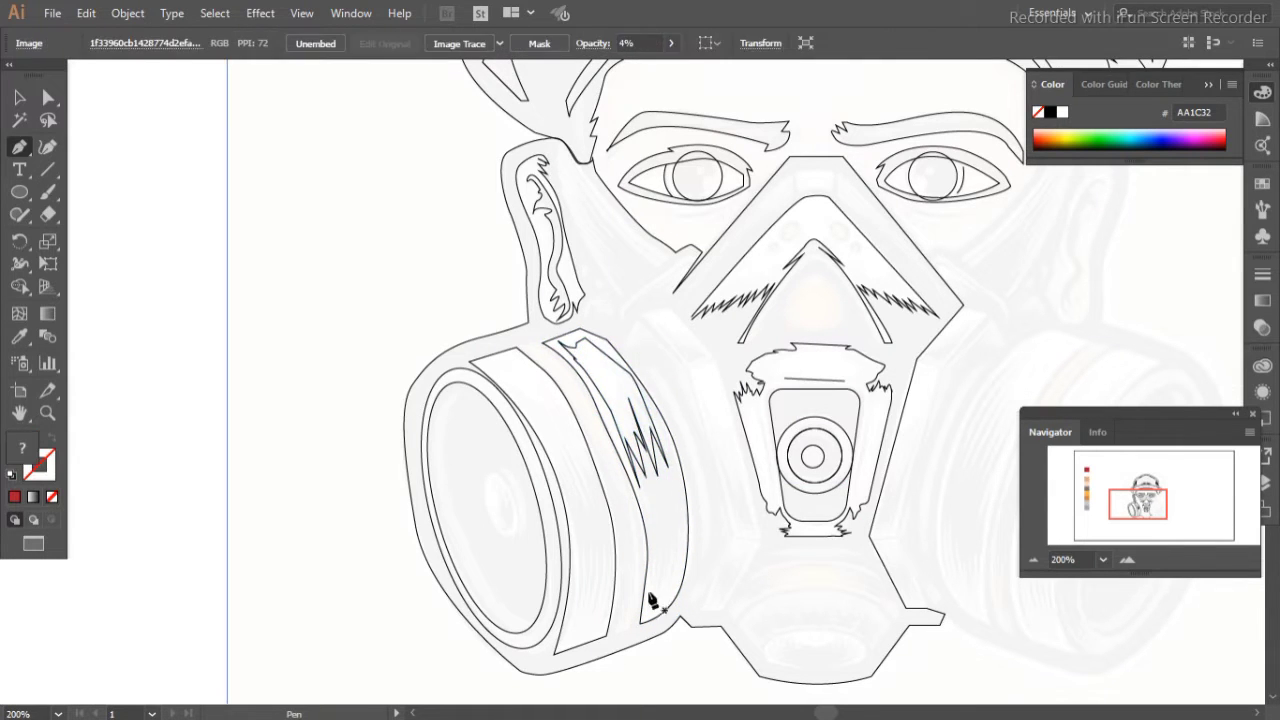
click(644, 587)
click(655, 554)
click(663, 566)
click(669, 535)
click(685, 514)
click(641, 621)
Step: Outline the left nose-bridge shape and begin zigzag shading on the right bridge
key(v)
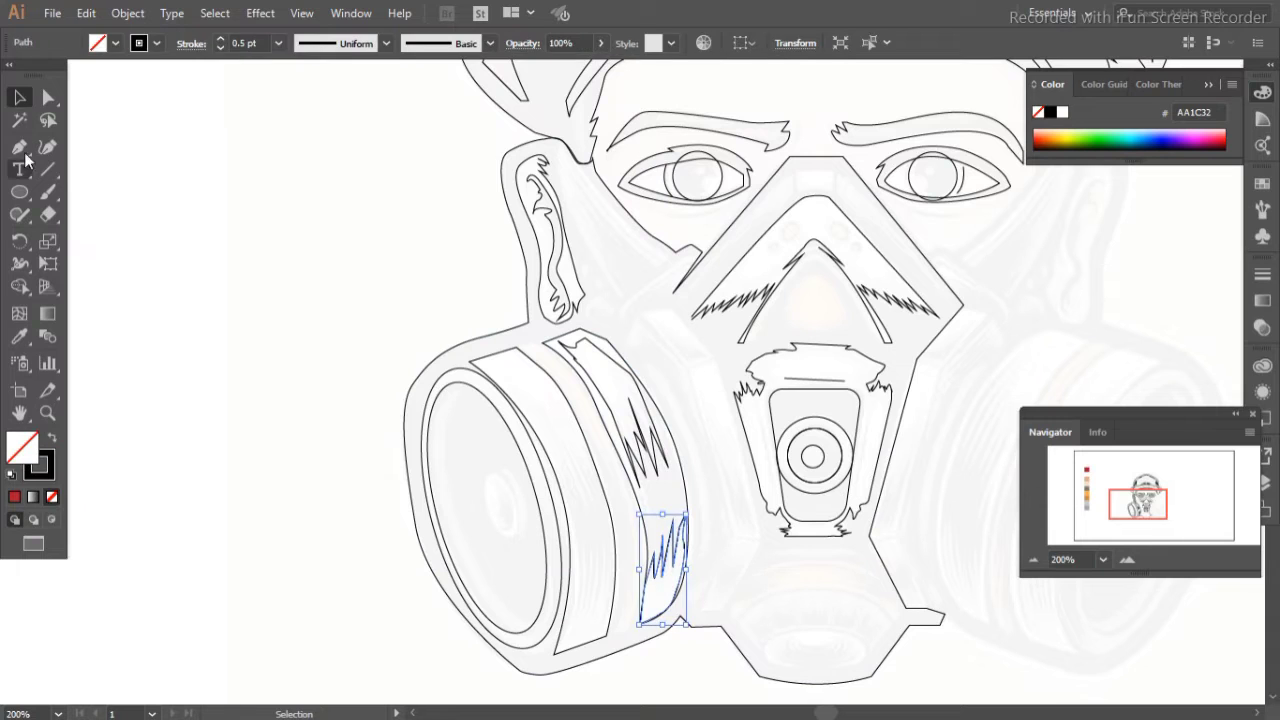
key(ctrl+plus)
click(372, 587)
click(589, 352)
drag(594, 393, 518, 468)
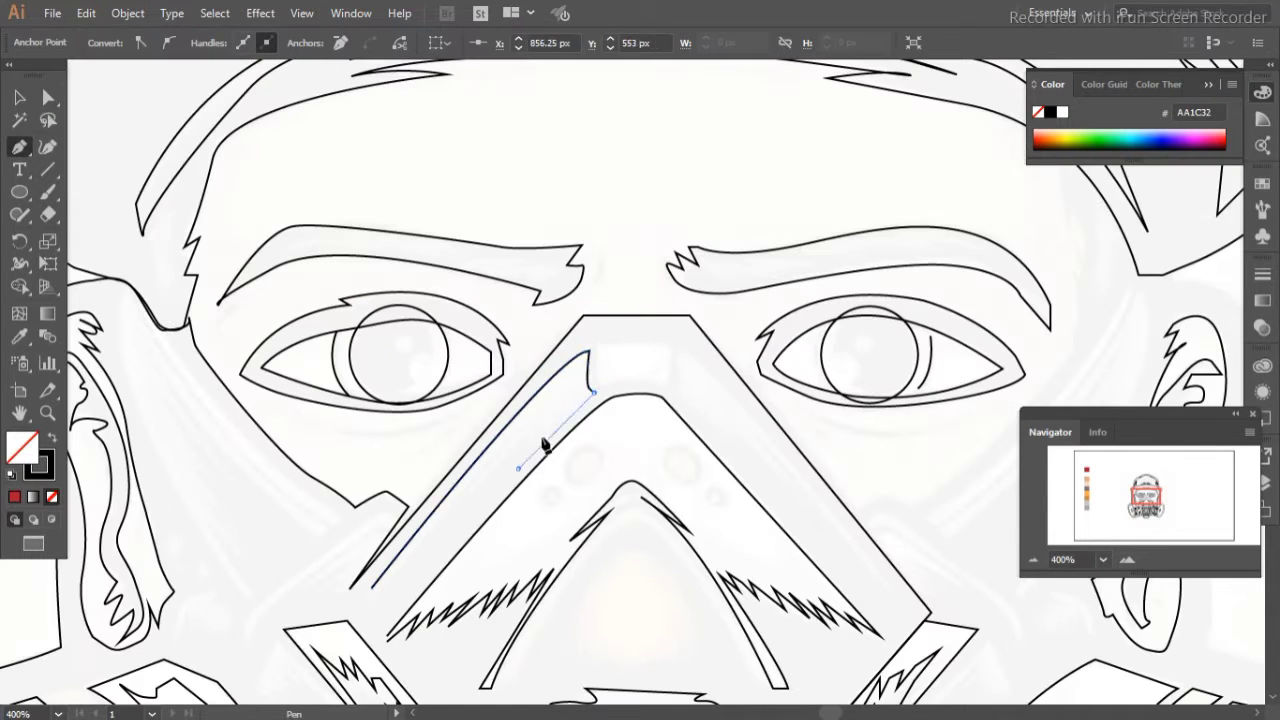
click(372, 591)
click(752, 432)
click(830, 530)
Step: Draw the block atop the nose and crescents under both eyes
click(594, 340)
click(672, 340)
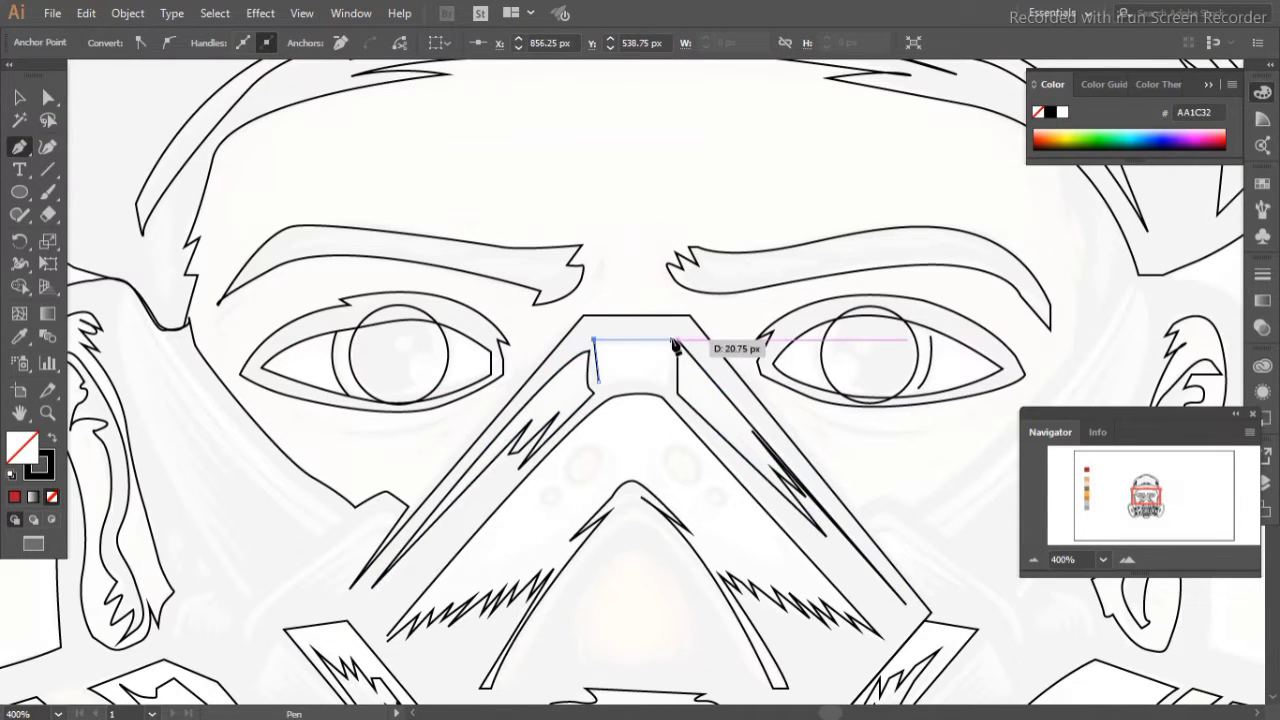
click(471, 403)
click(330, 430)
click(471, 403)
drag(937, 427, 855, 447)
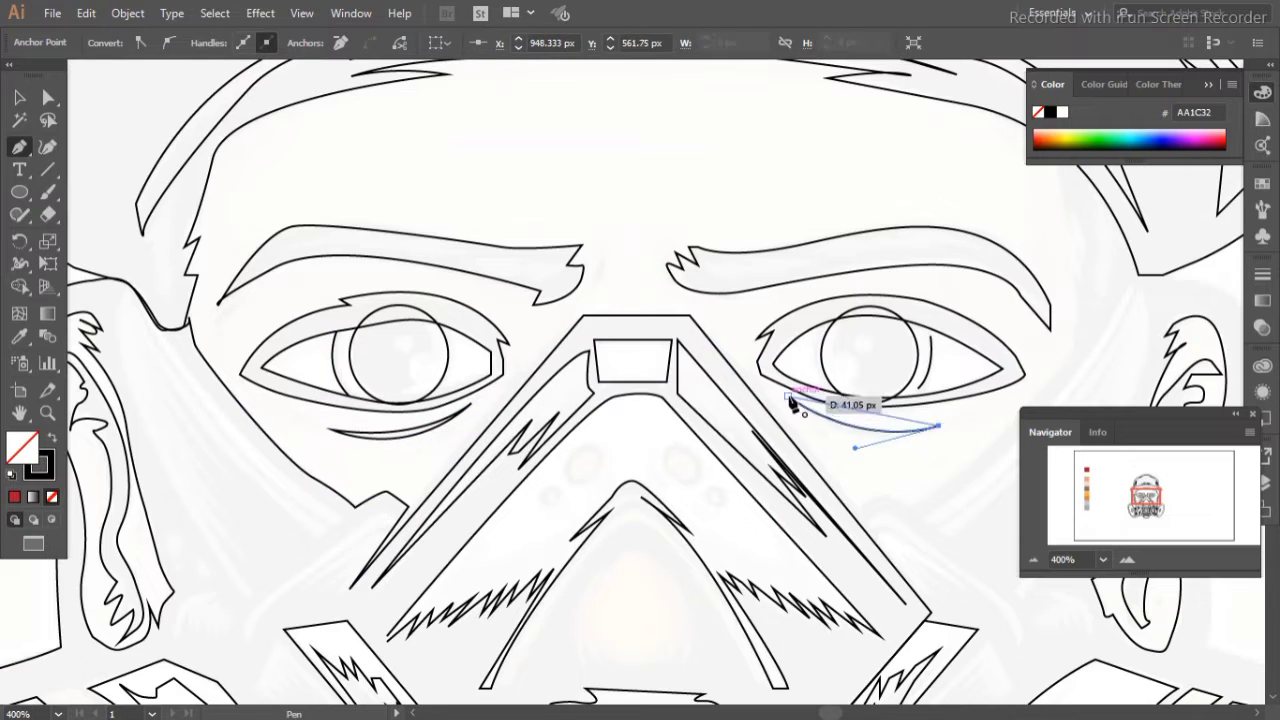
drag(1007, 565, 631, 560)
Step: Draw a curved cheek line beside the right eye with zigzag shading
click(411, 391)
drag(757, 288, 829, 143)
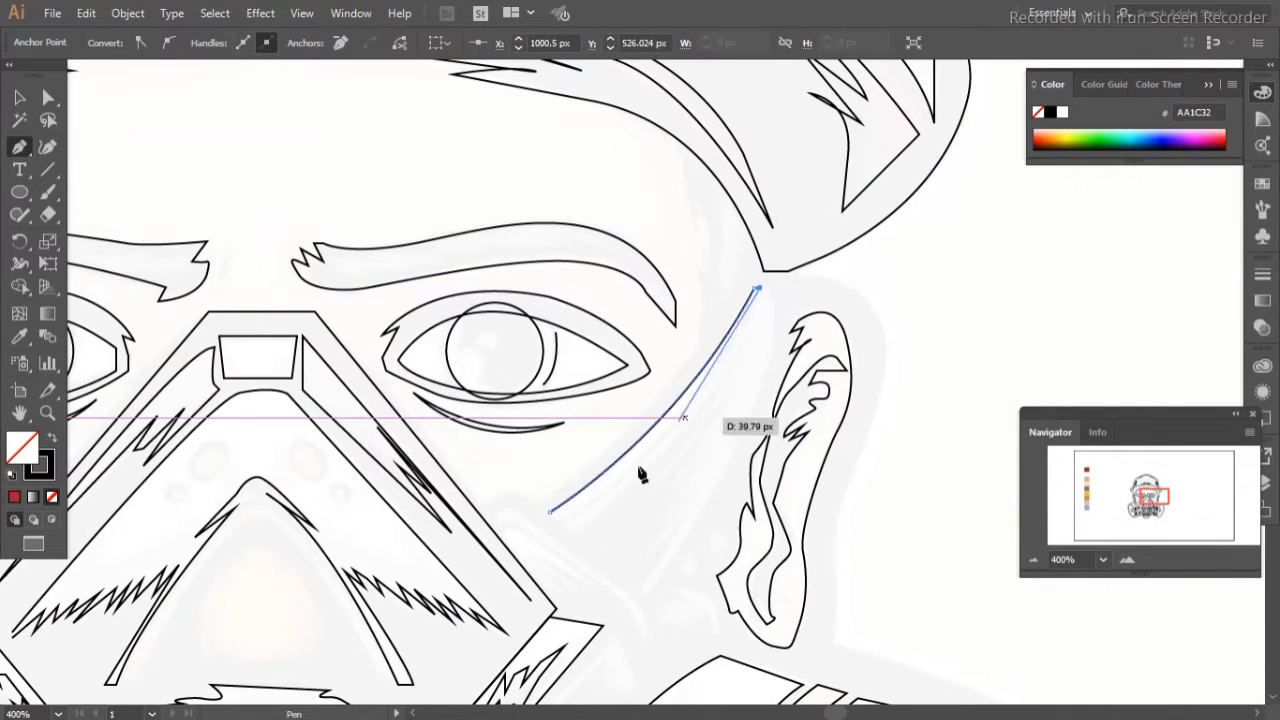
drag(550, 512, 563, 528)
click(487, 575)
click(645, 590)
click(700, 470)
click(765, 290)
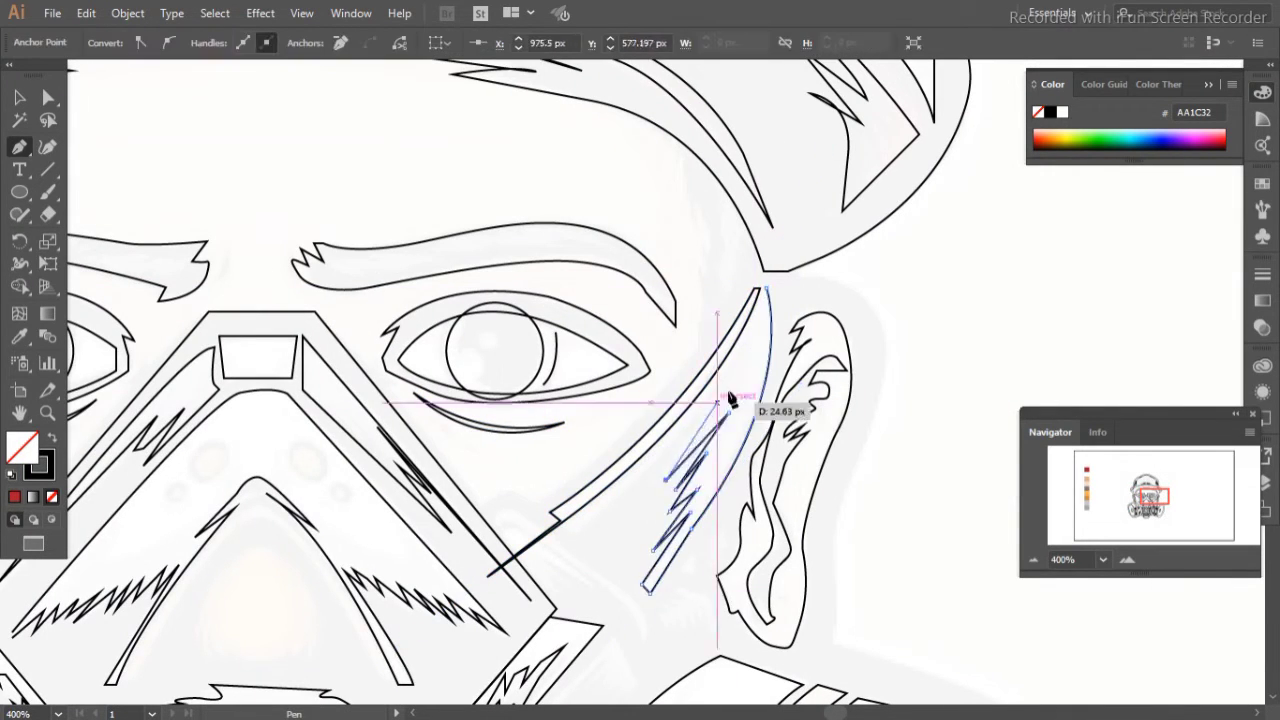
click(645, 590)
Step: Draw the left cheek contour and its closed zigzag shading path
drag(608, 693, 1118, 528)
drag(255, 112, 263, 125)
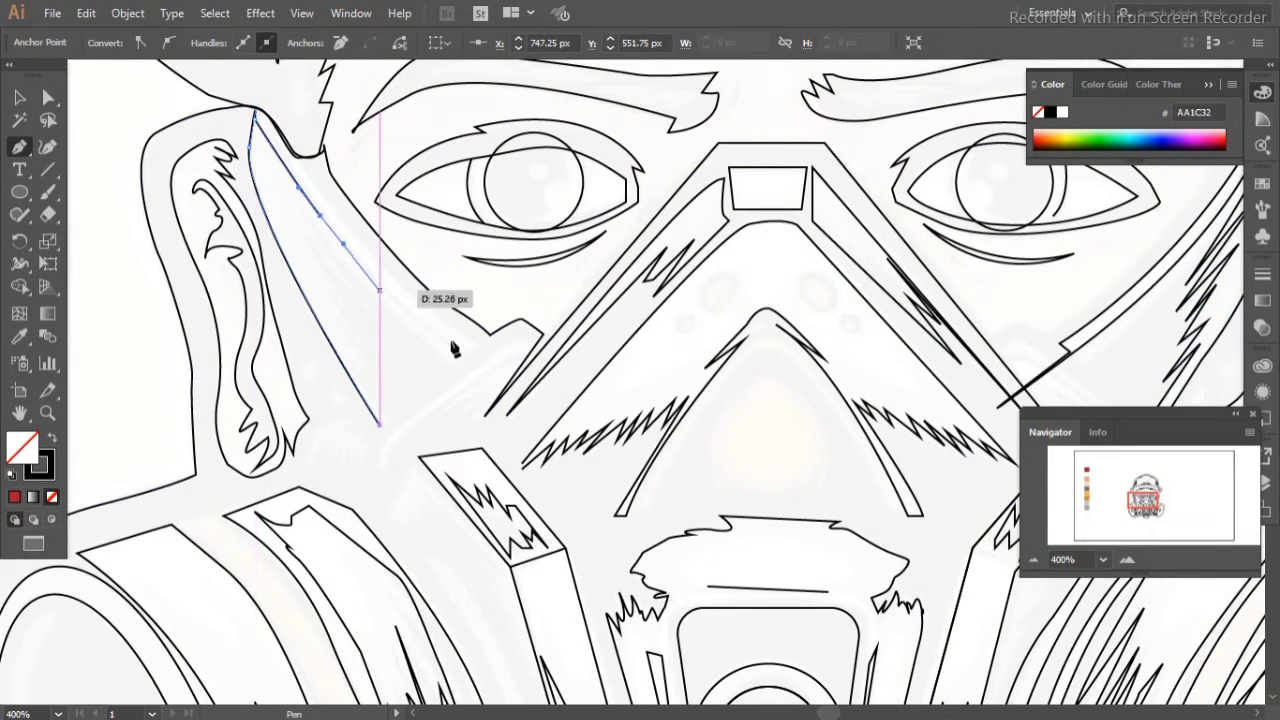
drag(450, 360, 285, 185)
click(378, 424)
click(330, 215)
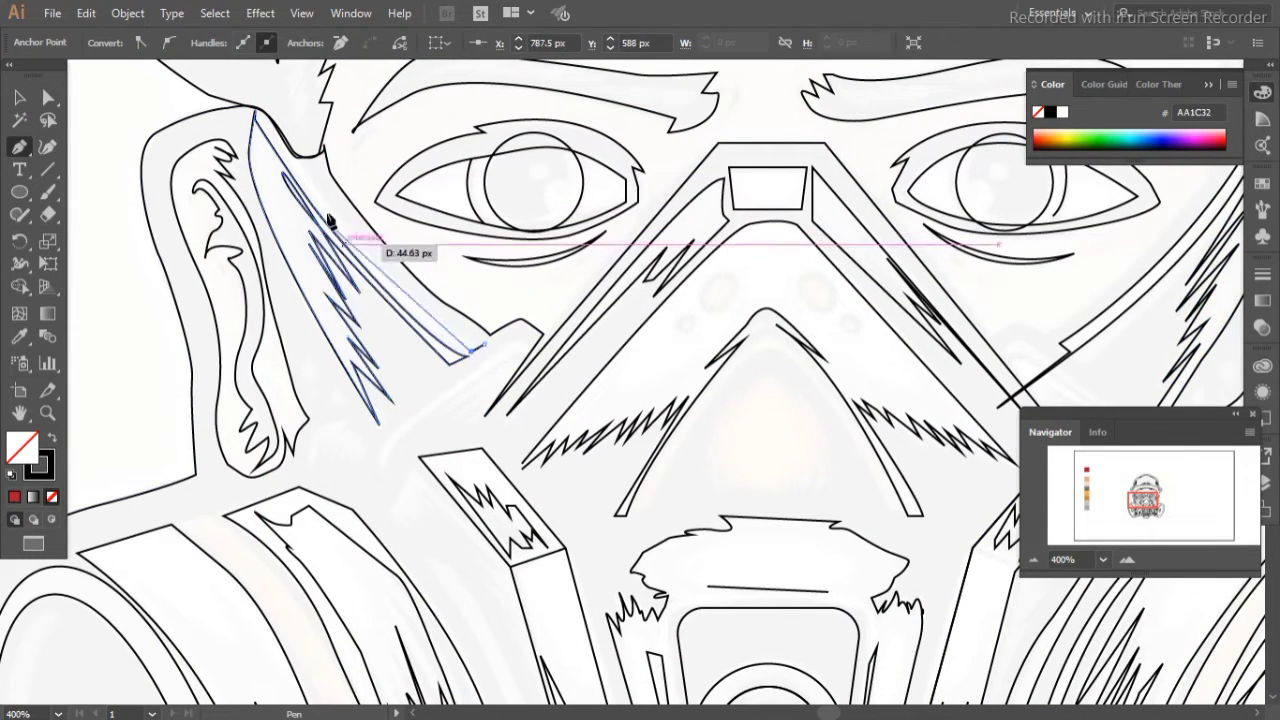
drag(253, 101, 294, 185)
drag(475, 347, 479, 350)
Step: Add a mask-edge stroke, small zigzag shading near the ear, and a triangular piece by the filter
click(386, 460)
click(528, 343)
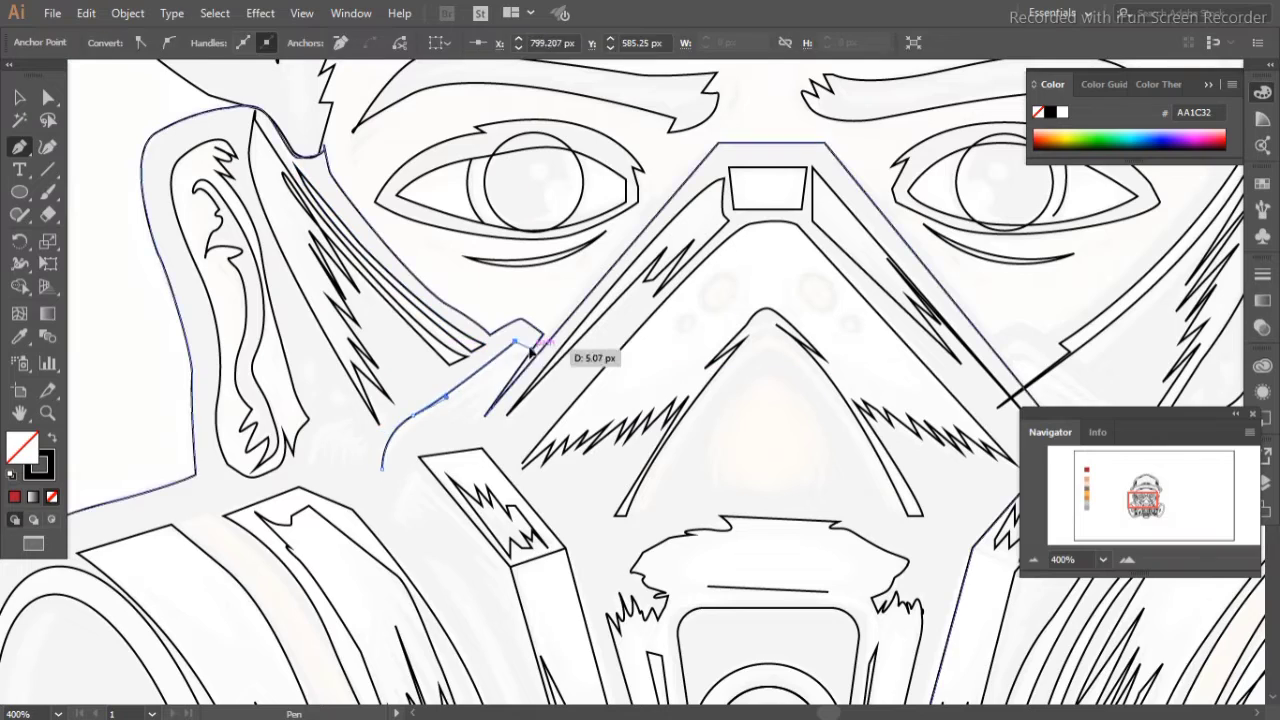
click(386, 460)
click(318, 430)
click(366, 480)
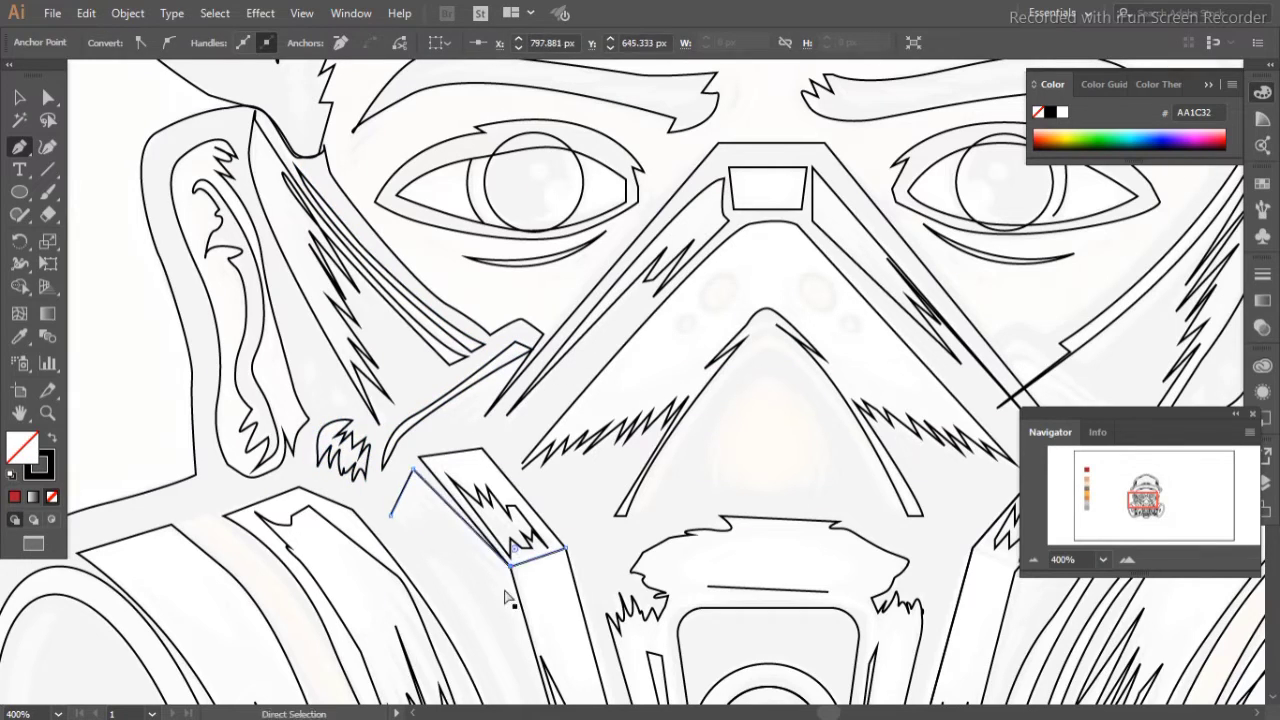
click(390, 517)
click(412, 468)
click(455, 523)
scroll(418, 533, down, 5)
Step: Replace an overly long curve with a shorter arc along the filter
drag(614, 571, 620, 600)
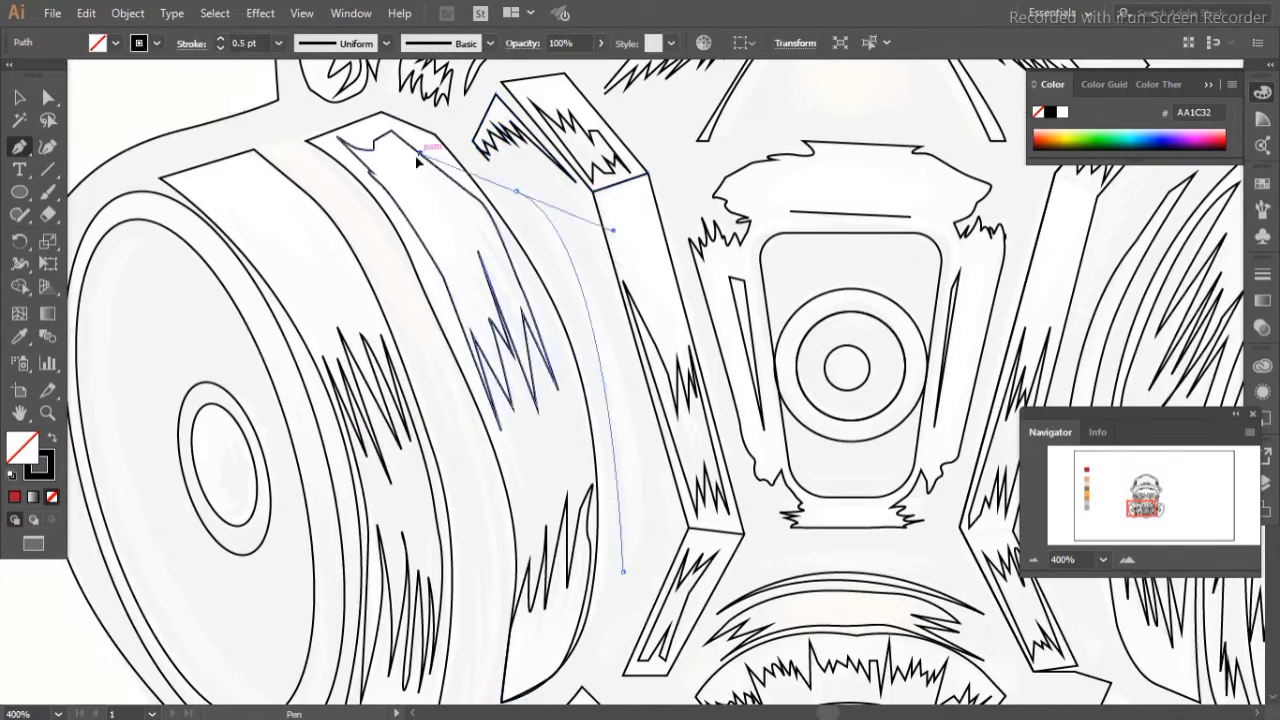
scroll(600, 500, down, 3)
key(ctrl+z)
click(269, 257)
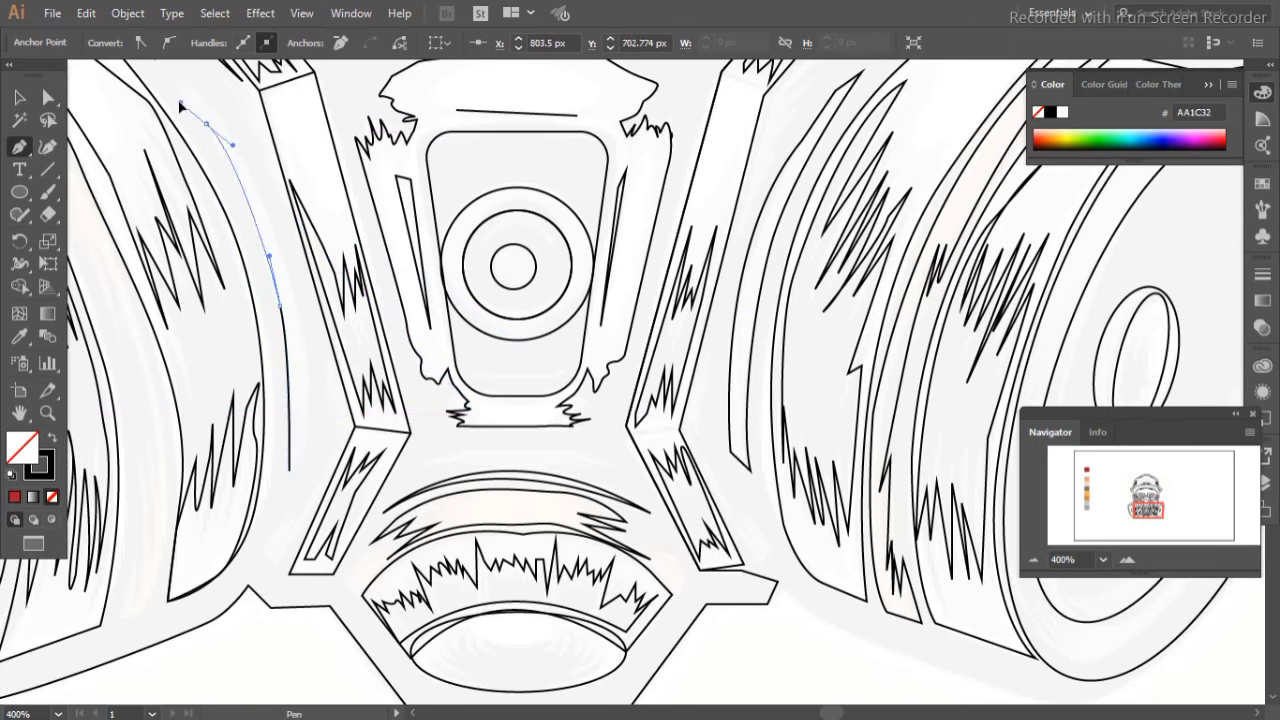
Step: Draw a curved arc over the lower valve and start a jagged line along its bottom
click(418, 460)
drag(635, 489, 759, 514)
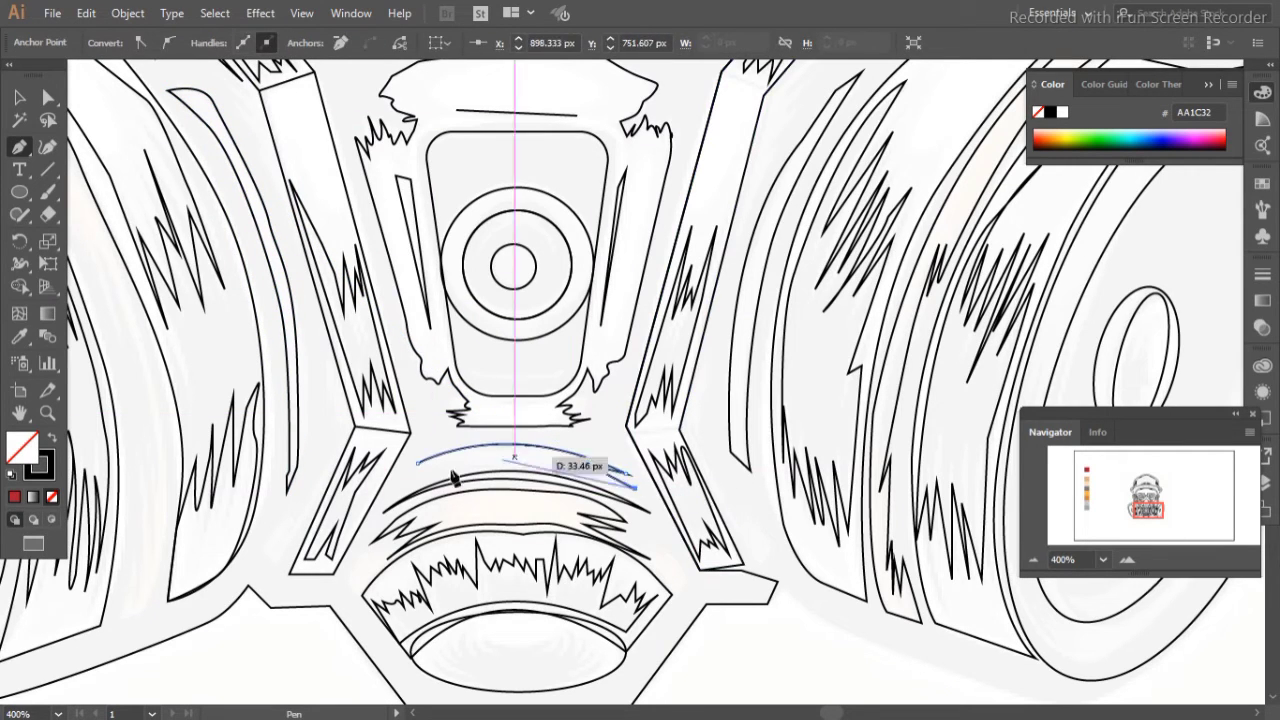
scroll(878, 602, down, 3)
drag(431, 486, 445, 495)
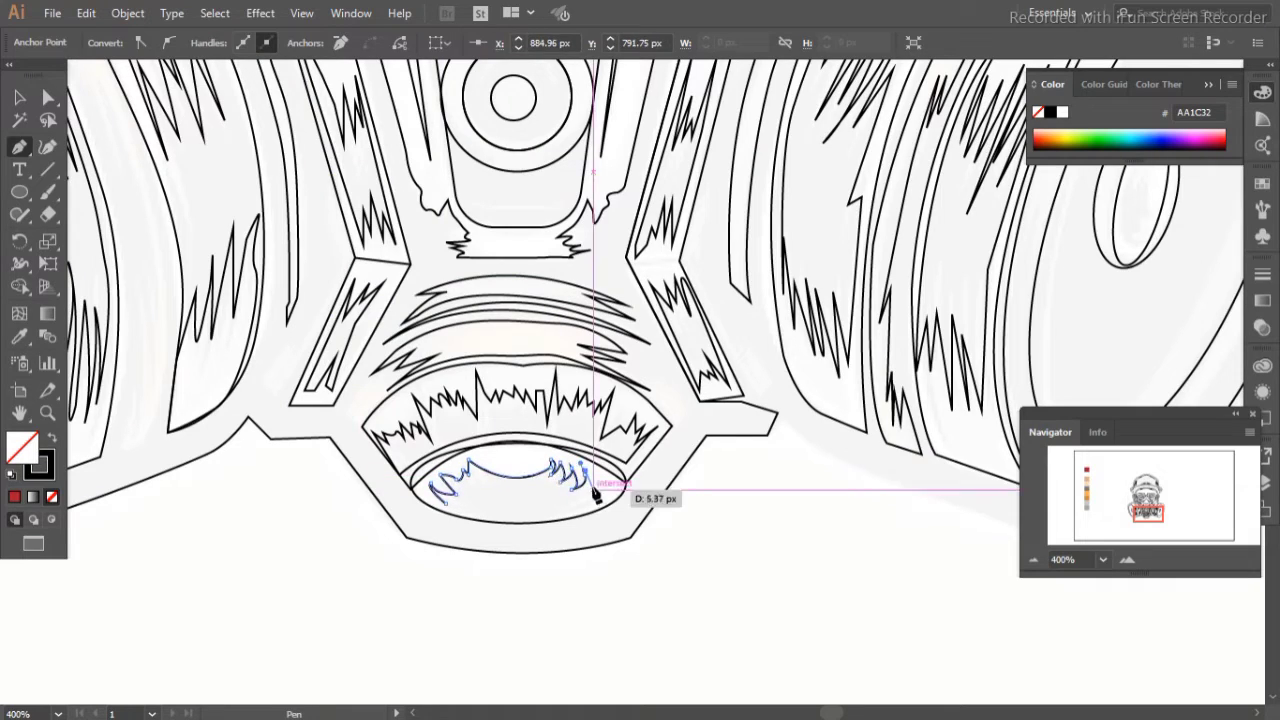
click(508, 521)
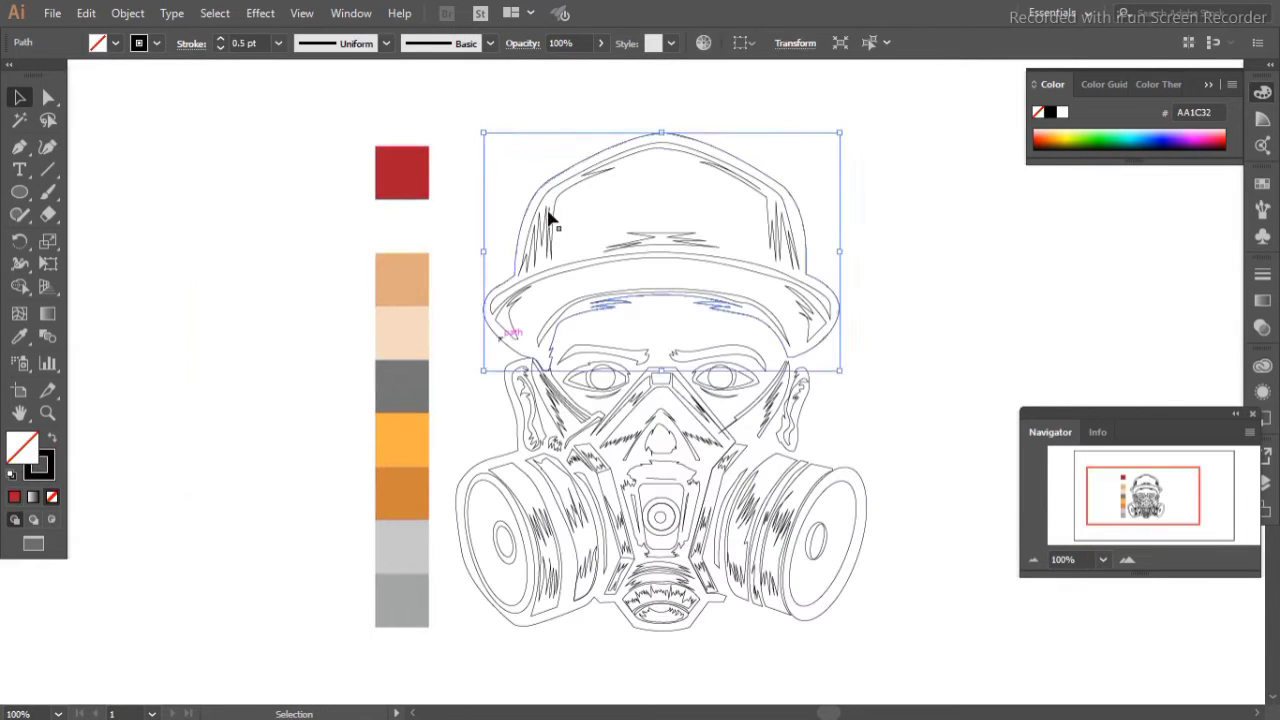
Step: Colour the cap brim streaks with the red swatch using the Eyedropper
click(402, 171)
click(20, 97)
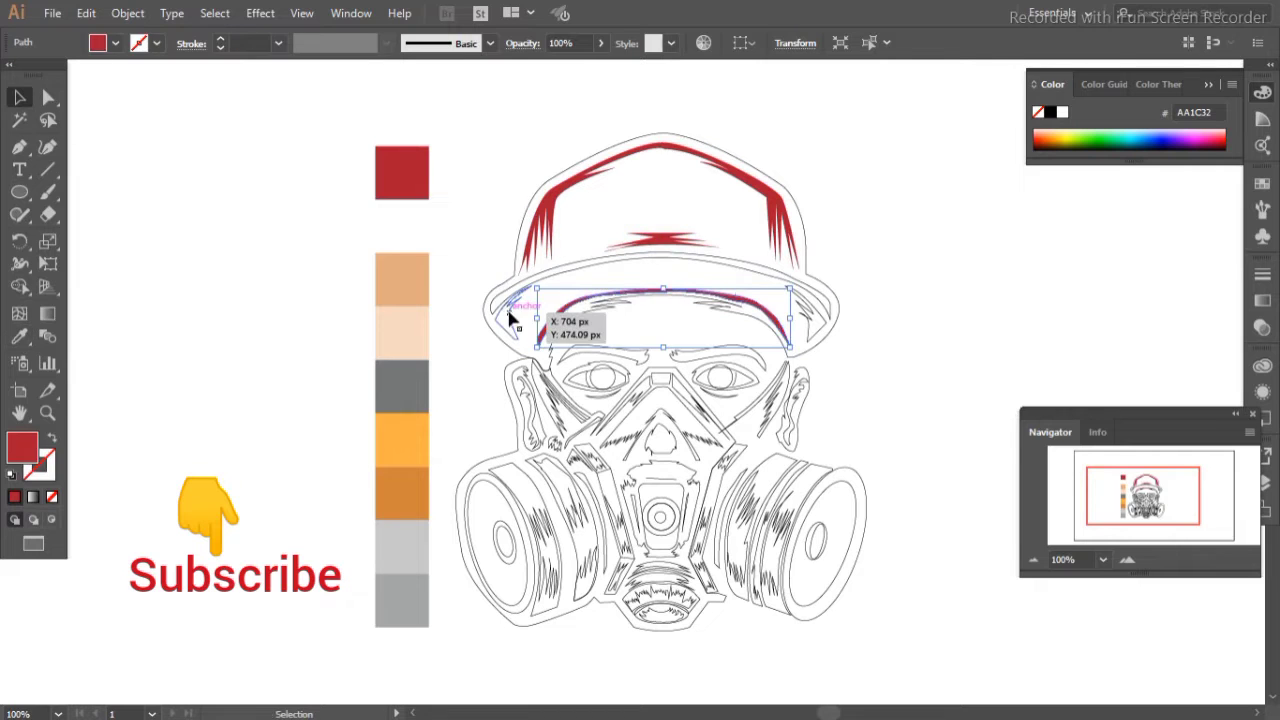
drag(790, 285, 505, 340)
key(i)
click(402, 172)
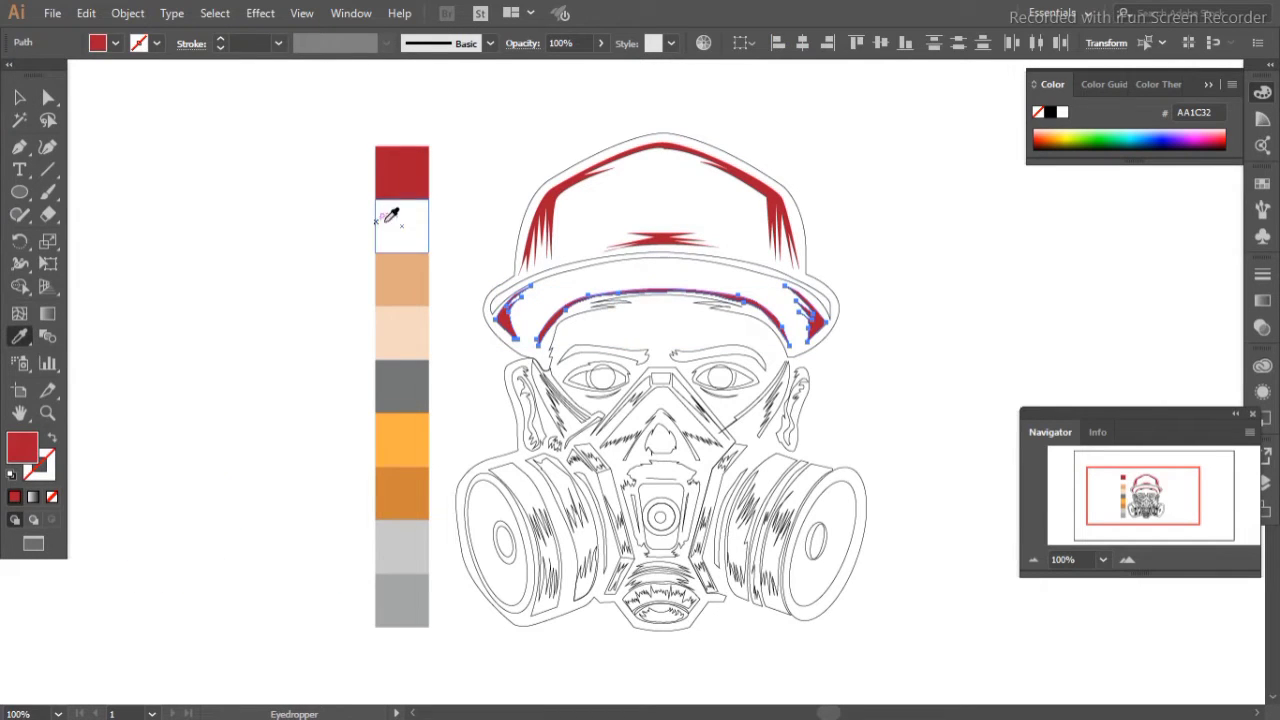
Step: Colour the nose and mouth patches orange
ctrl+click(660, 440)
ctrl+shift+click(657, 585)
click(417, 437)
key(v)
Step: Fill the cap and both pupils black with no stroke
click(624, 311)
click(19, 336)
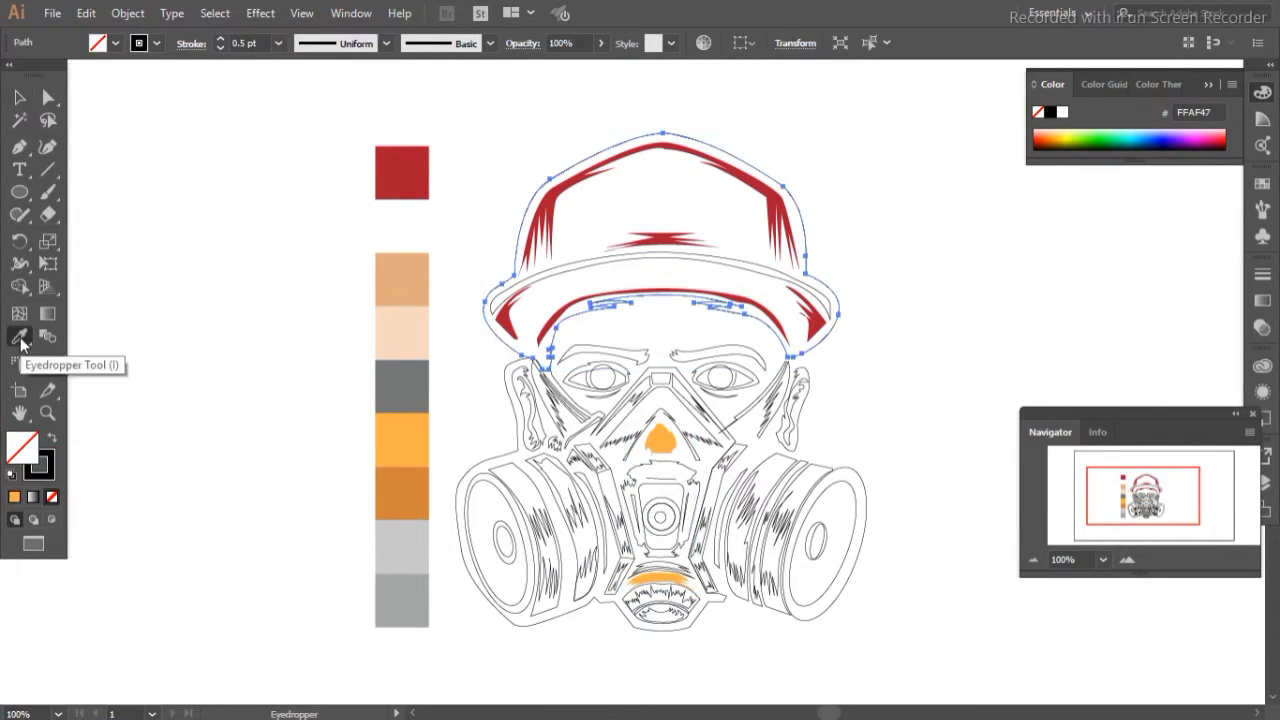
key(shift+x)
click(20, 97)
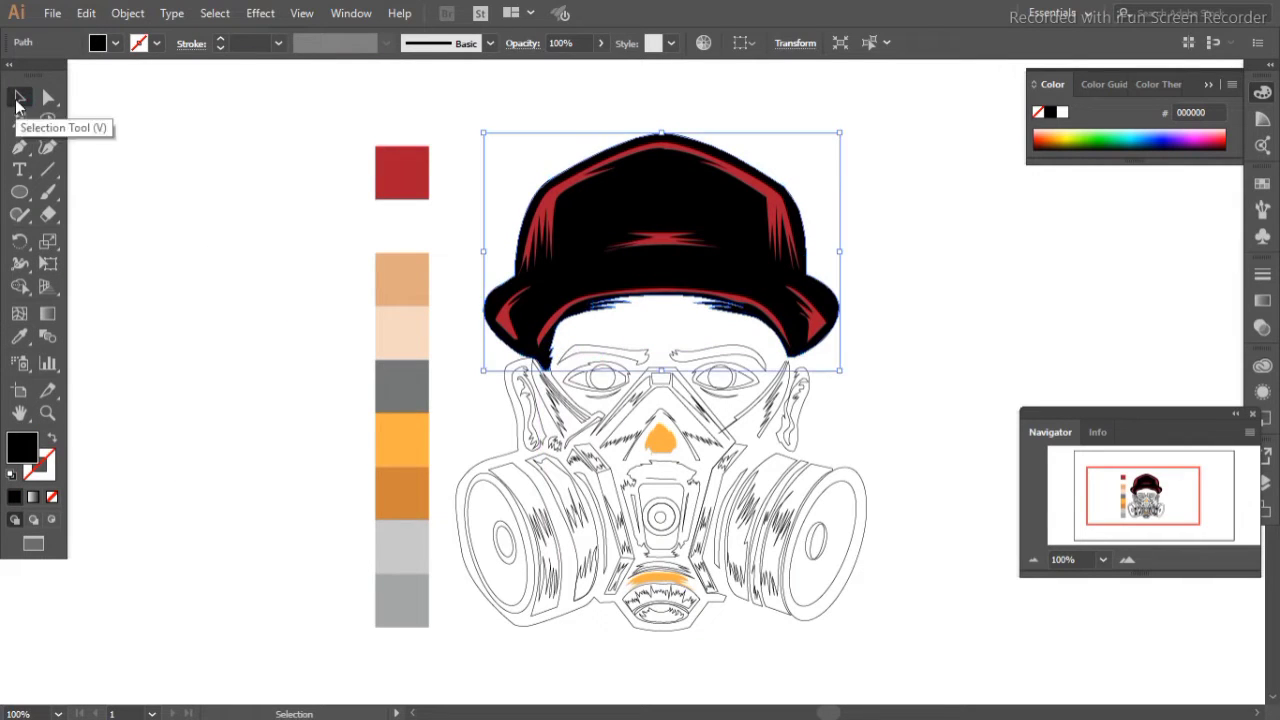
click(600, 377)
key(shift+x)
click(720, 377)
key(shift+x)
Step: Make both lens ovals black and give their inner highlights white
click(468, 540)
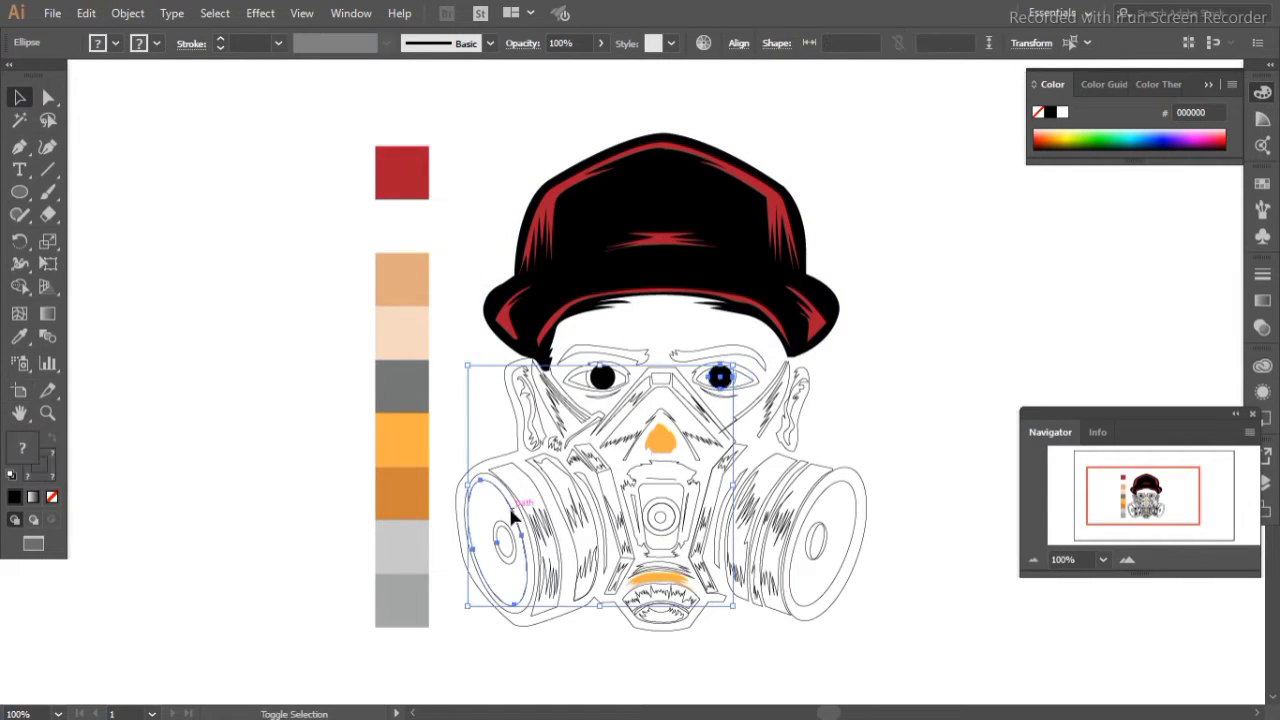
shift+click(862, 590)
key(shift+x)
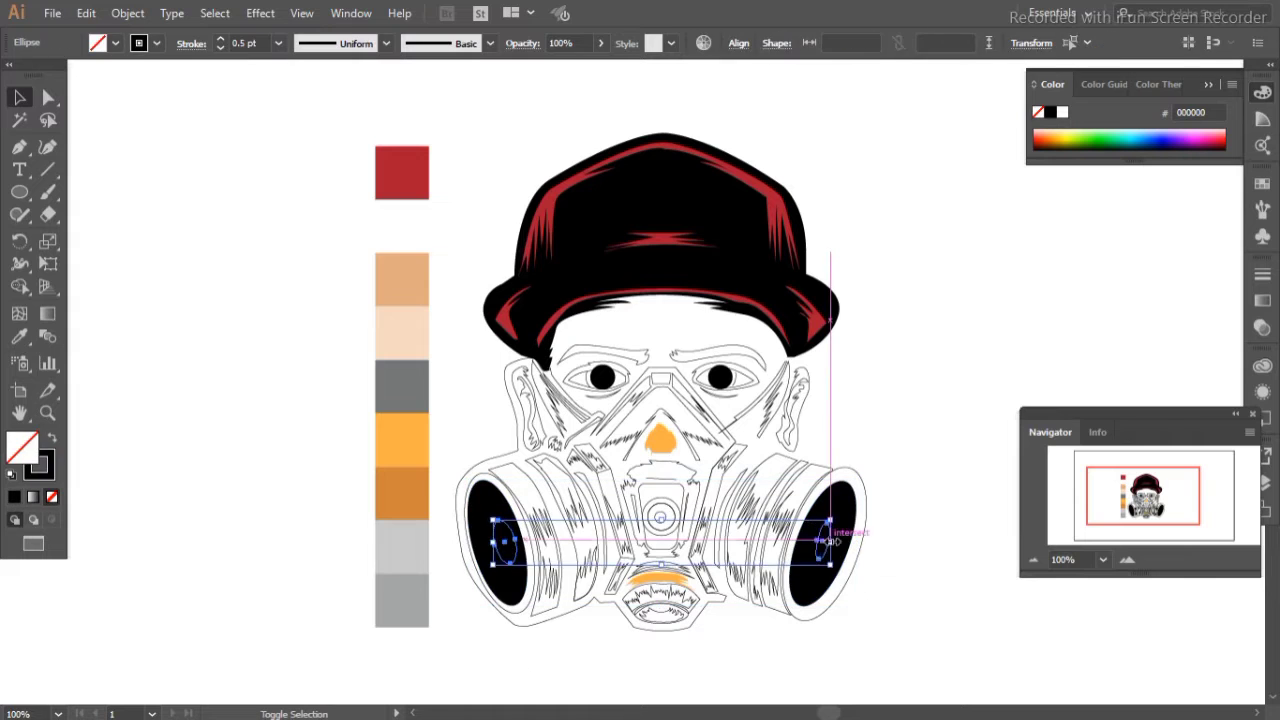
click(489, 540)
key(ctrl+equal)
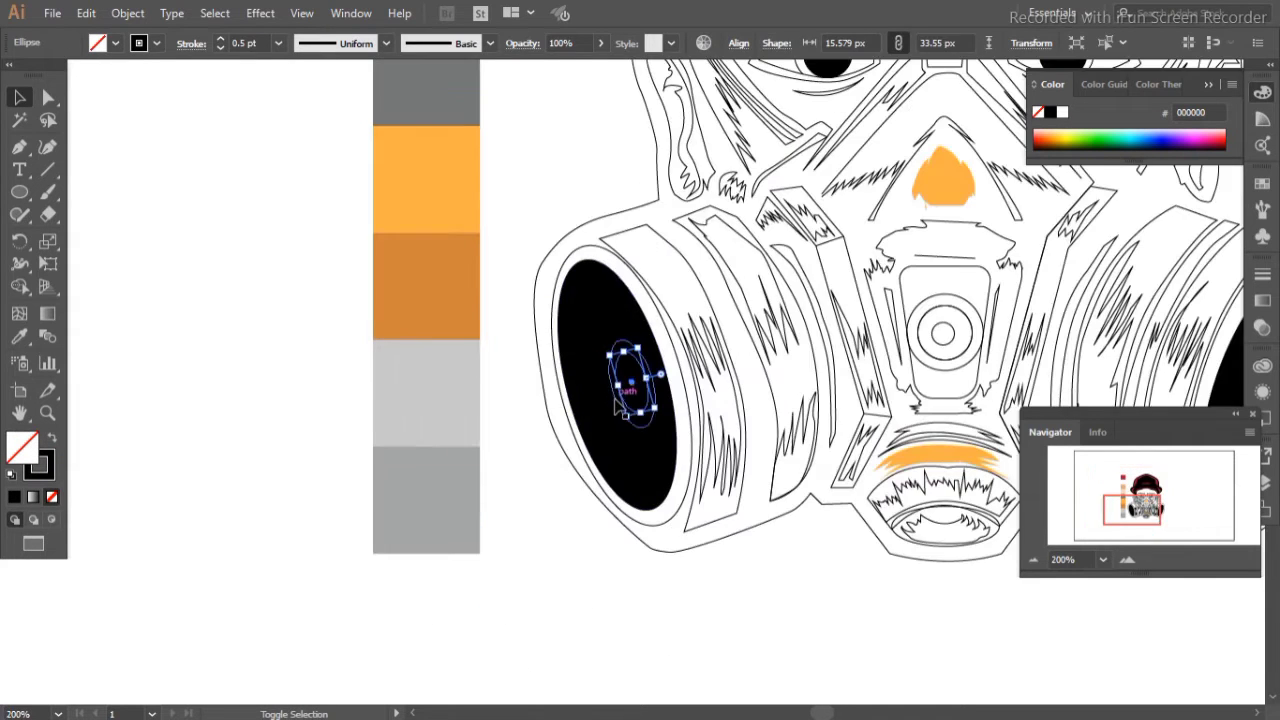
scroll(914, 457, right, 5)
shift+click(912, 460)
key(shift+x)
key(ctrl+minus)
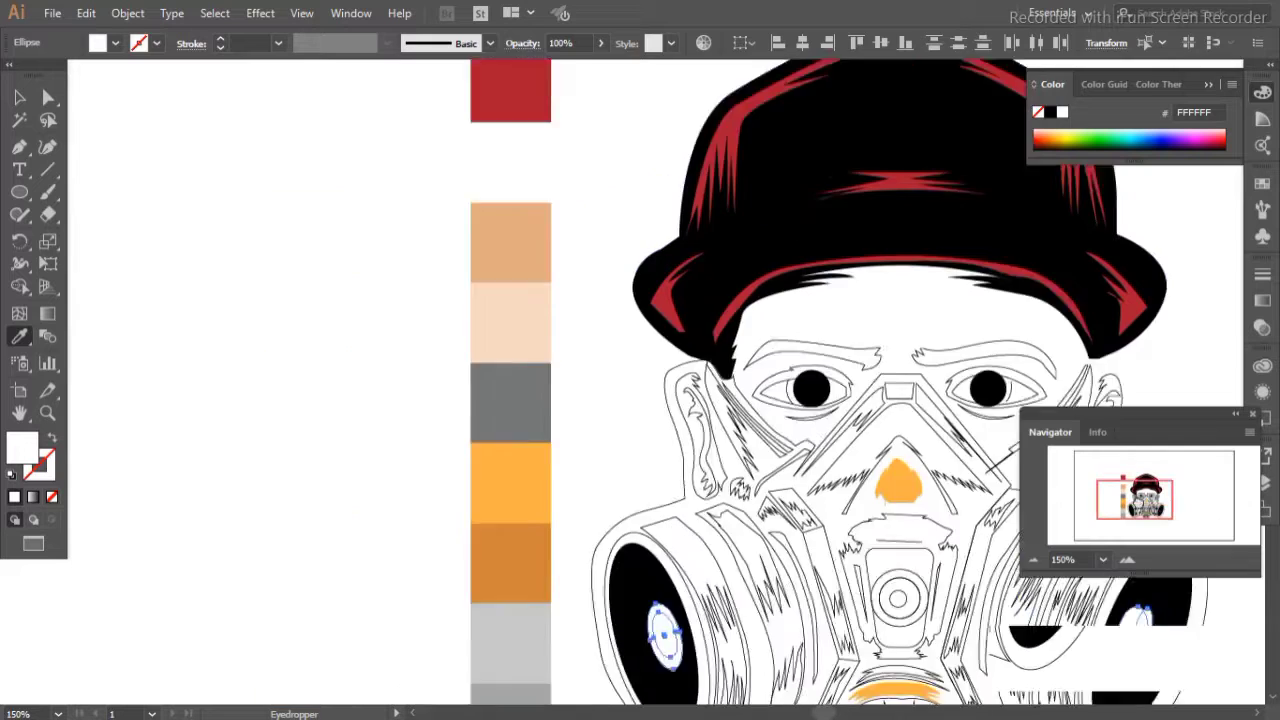
drag(568, 330, 410, 226)
Step: Fill the cartridge hatch lines, central filter and eyebrows solid black
click(742, 508)
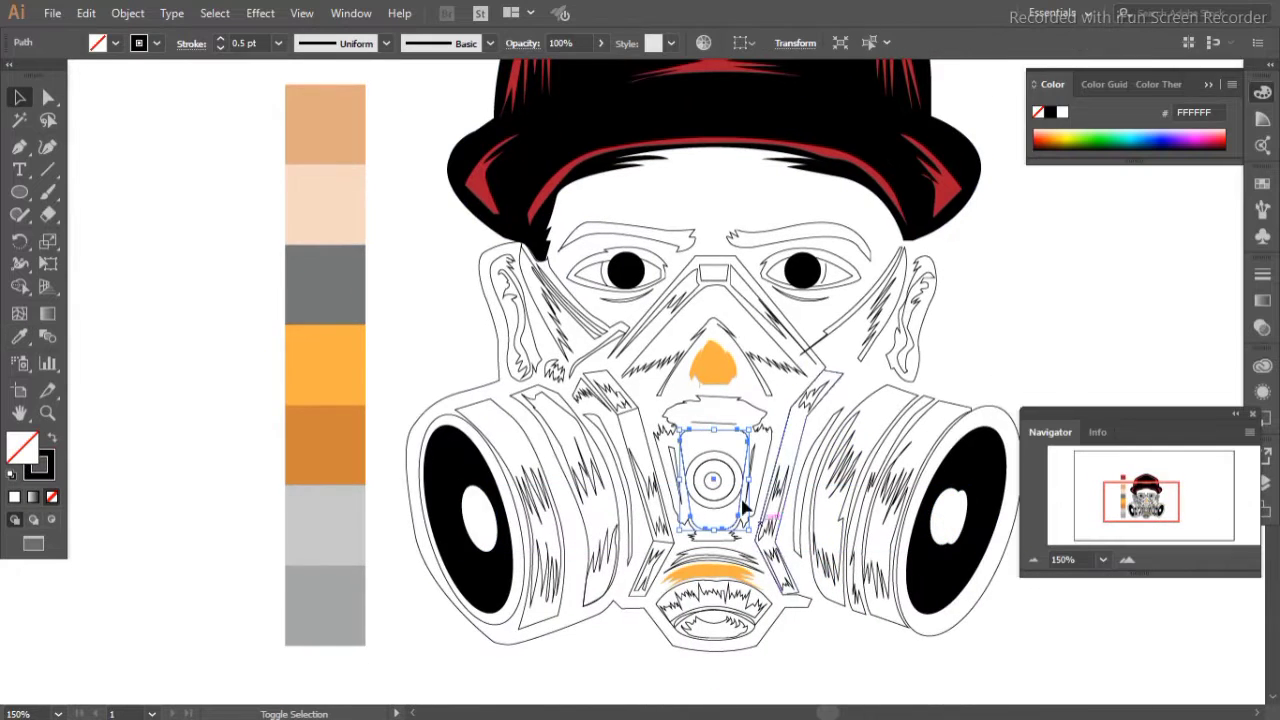
click(498, 384)
click(520, 470)
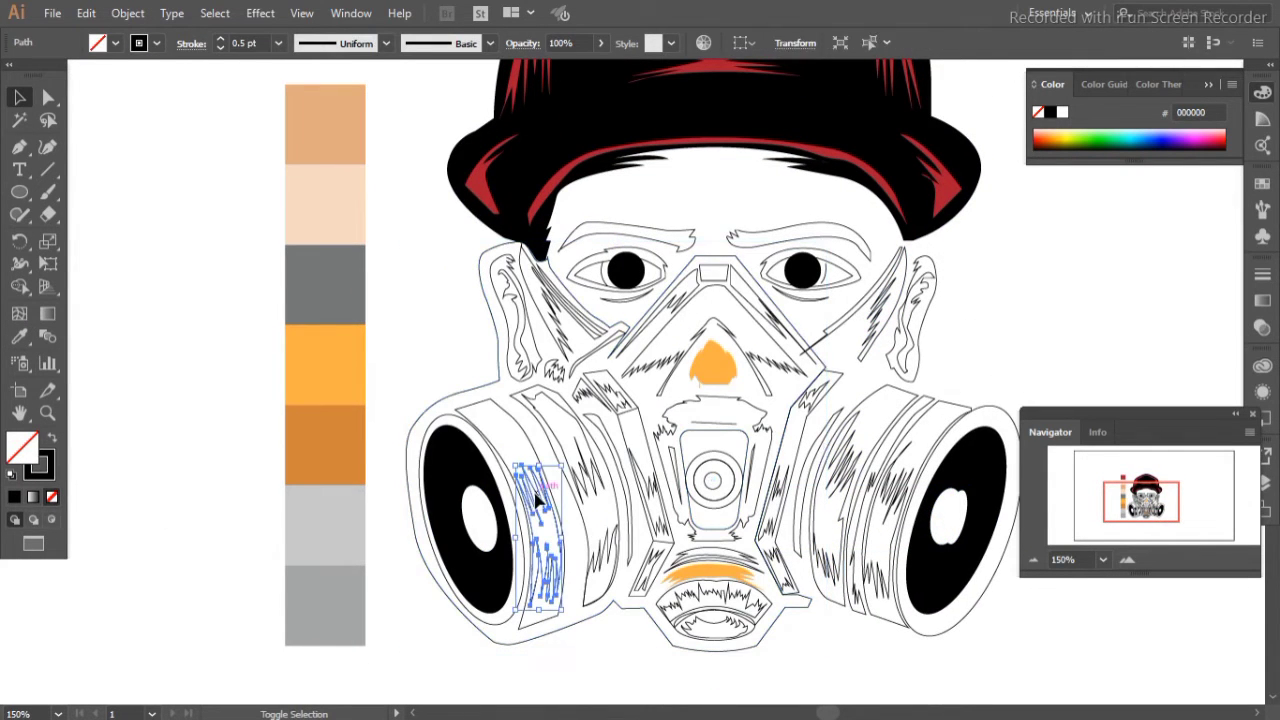
shift+click(845, 465)
key(shift+x)
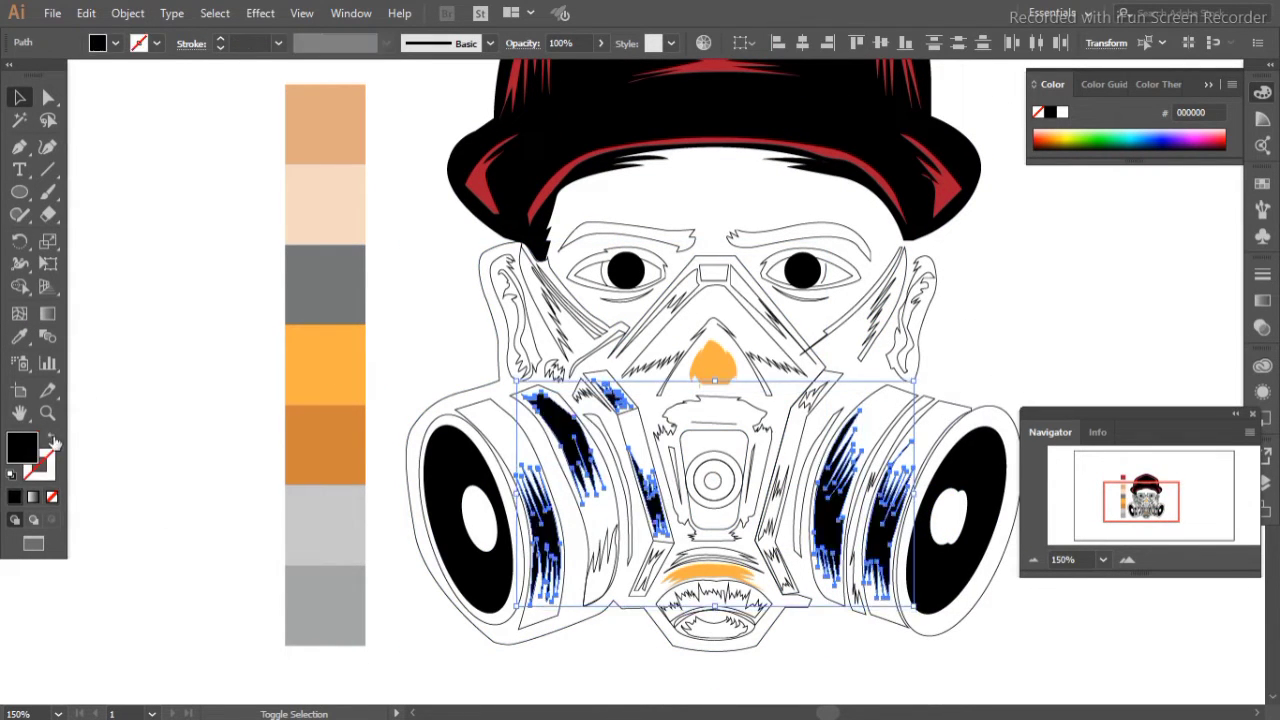
key(shift+x)
shift+click(797, 230)
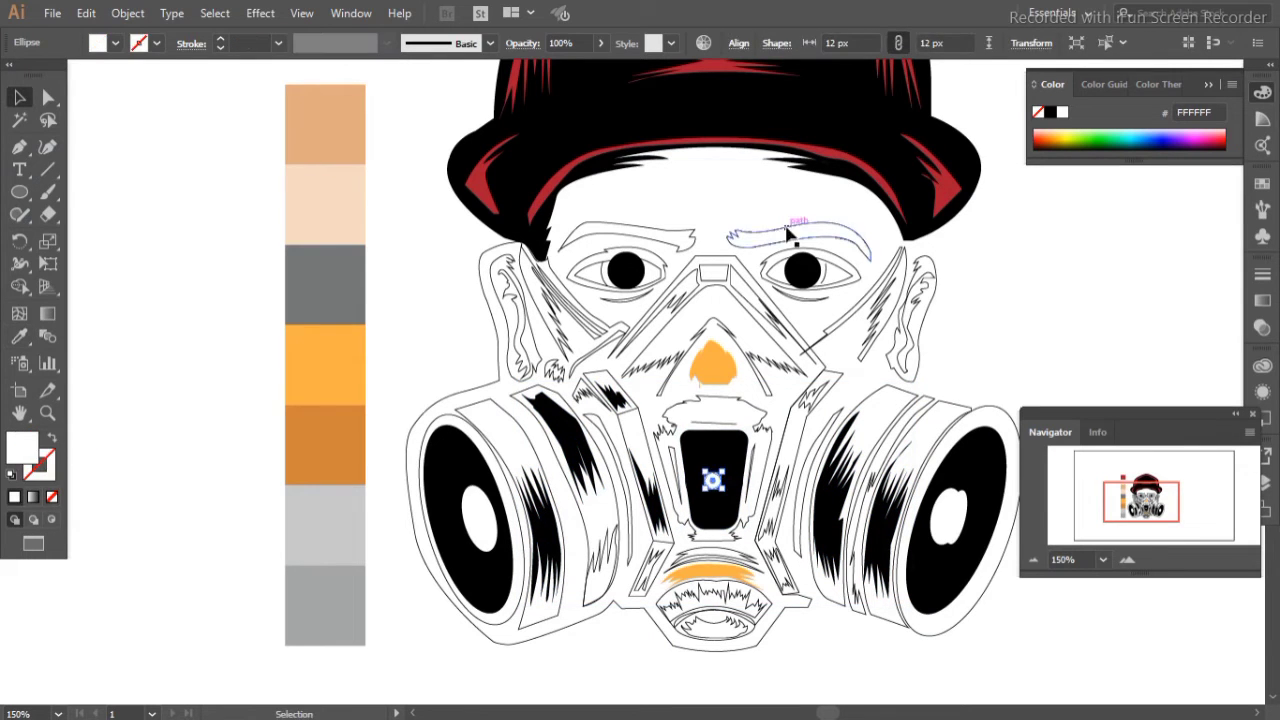
click(20, 337)
click(810, 362)
Step: Fill the central mask area behind the mouth light grey
click(20, 97)
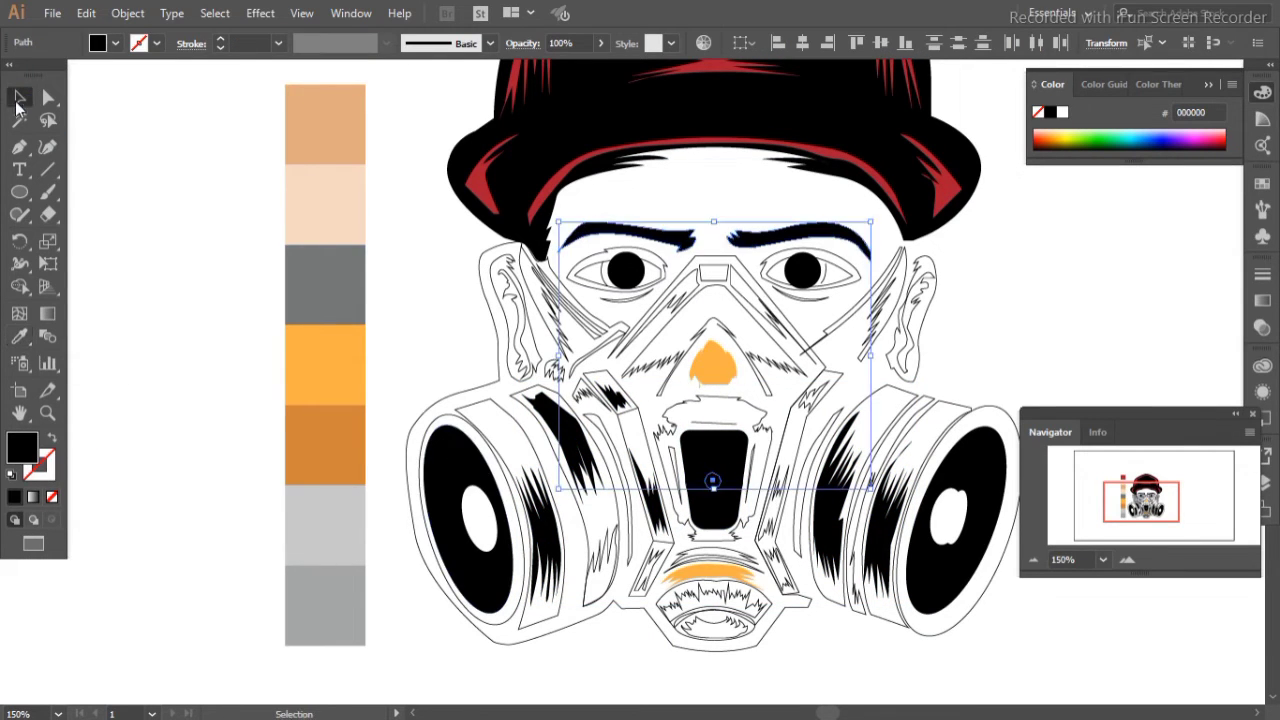
click(715, 400)
click(20, 337)
click(325, 525)
Step: Draw a forehead shape above the brows and fill it with the peach swatch
click(22, 146)
click(562, 222)
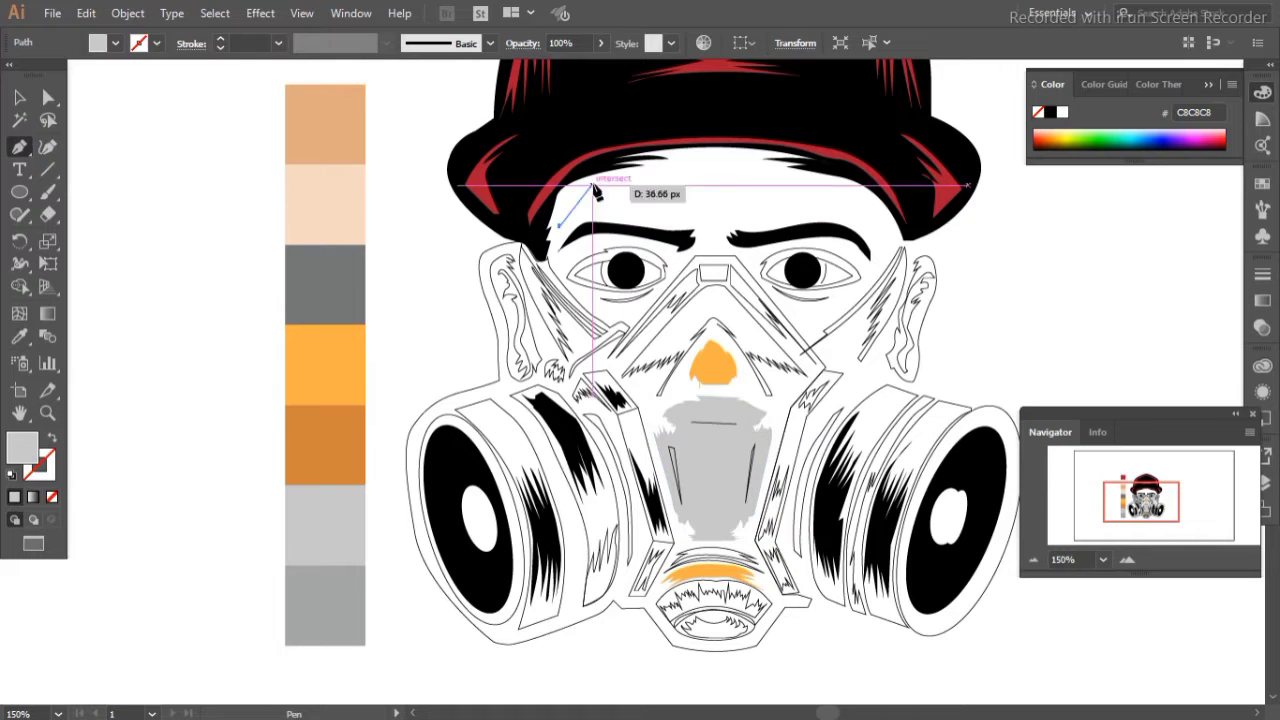
drag(586, 178, 629, 177)
click(868, 228)
click(562, 222)
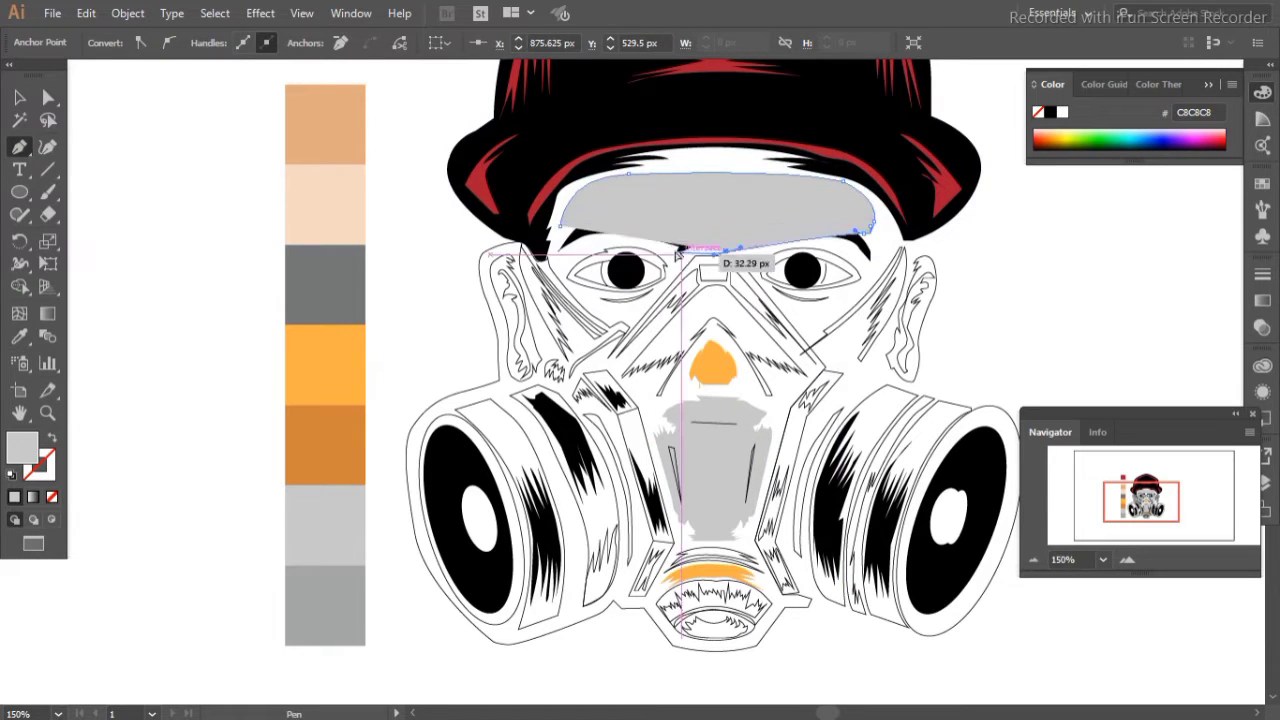
key(i)
click(330, 200)
Step: Send the peach forehead shape backward behind the eyebrows
key(v)
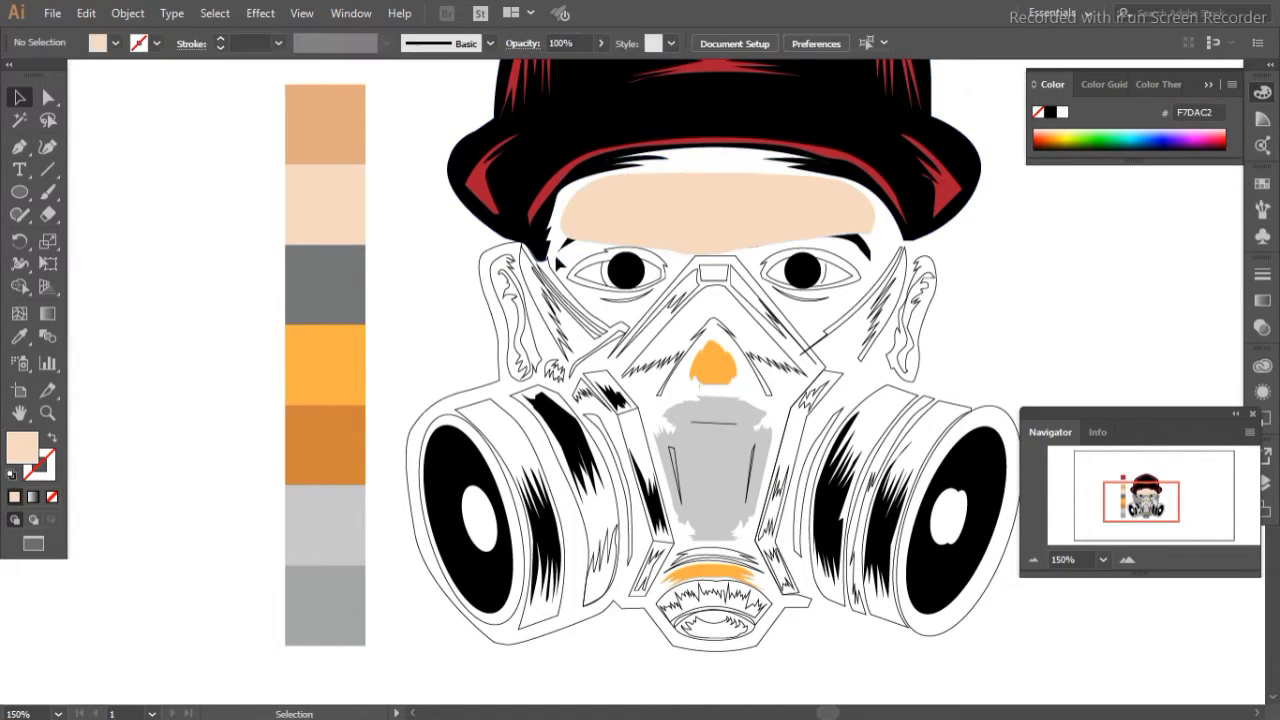
click(128, 13)
click(480, 74)
click(128, 13)
click(507, 94)
key(ctrl+shift+a)
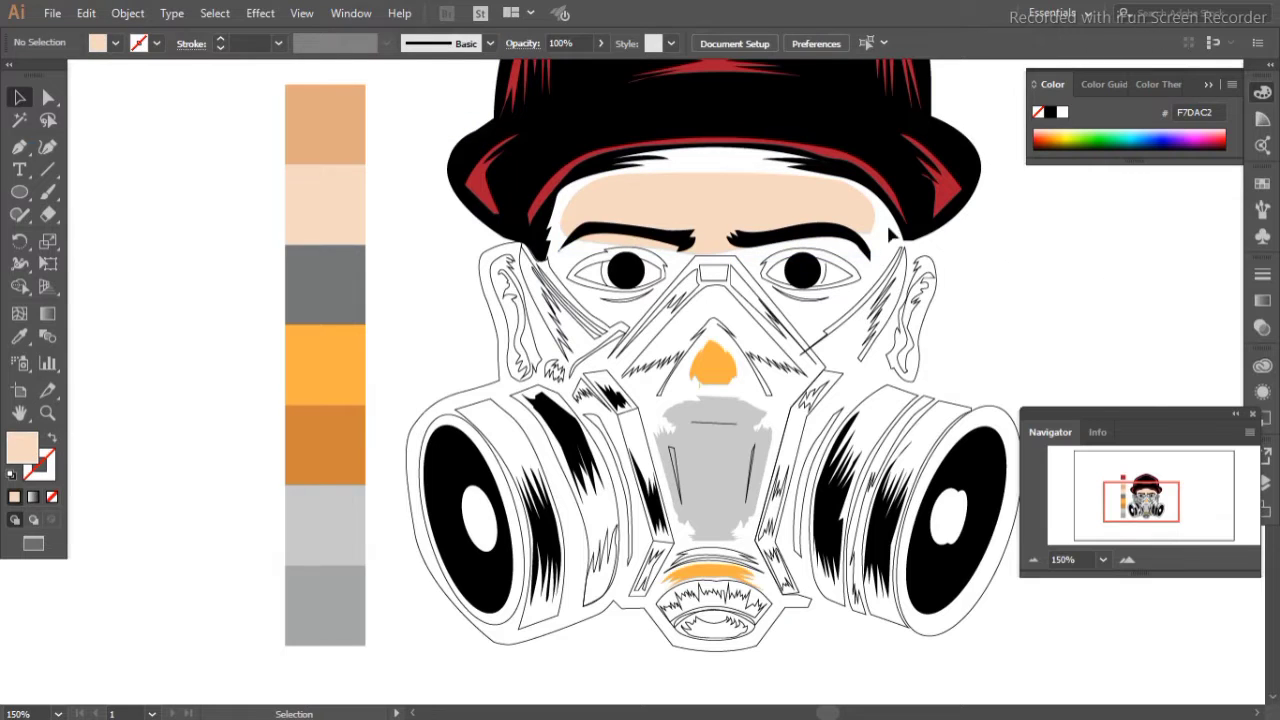
Step: Draw the face shape from cap to jaw, fill it tan, and place it behind eyes and brows
click(530, 172)
click(530, 245)
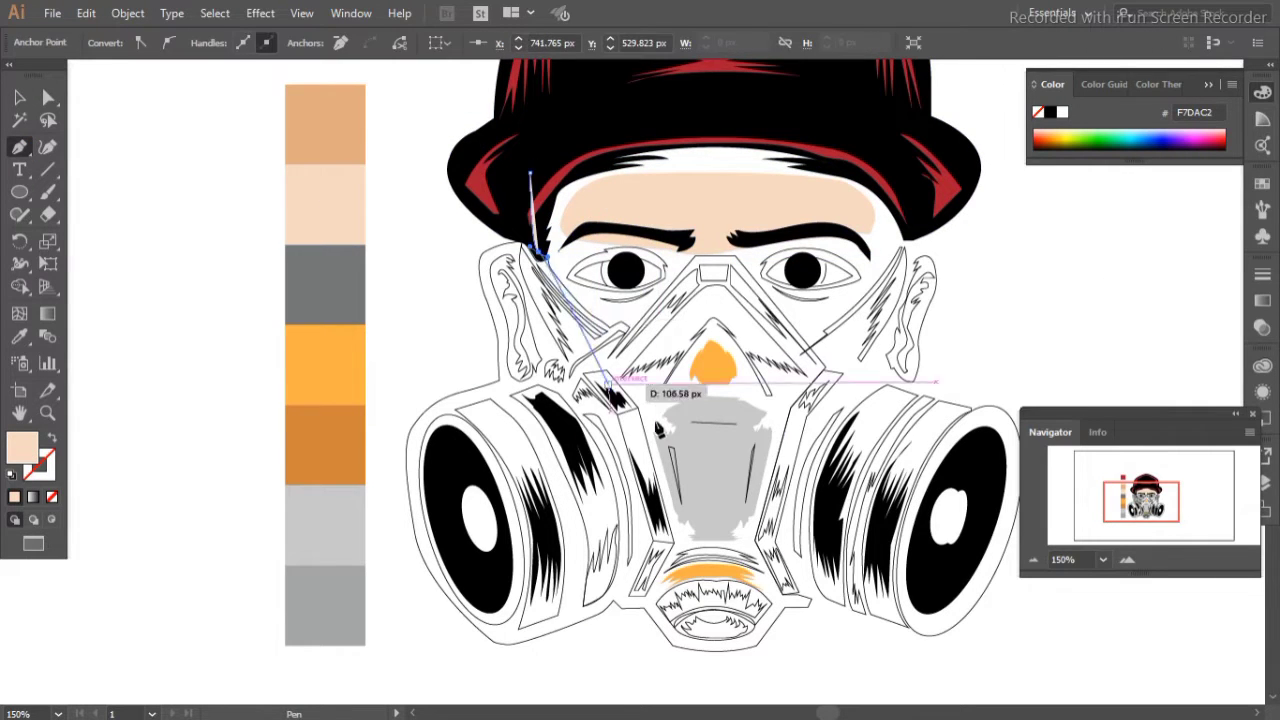
drag(735, 315, 790, 318)
drag(905, 237, 915, 200)
click(875, 150)
click(530, 172)
click(19, 337)
click(325, 120)
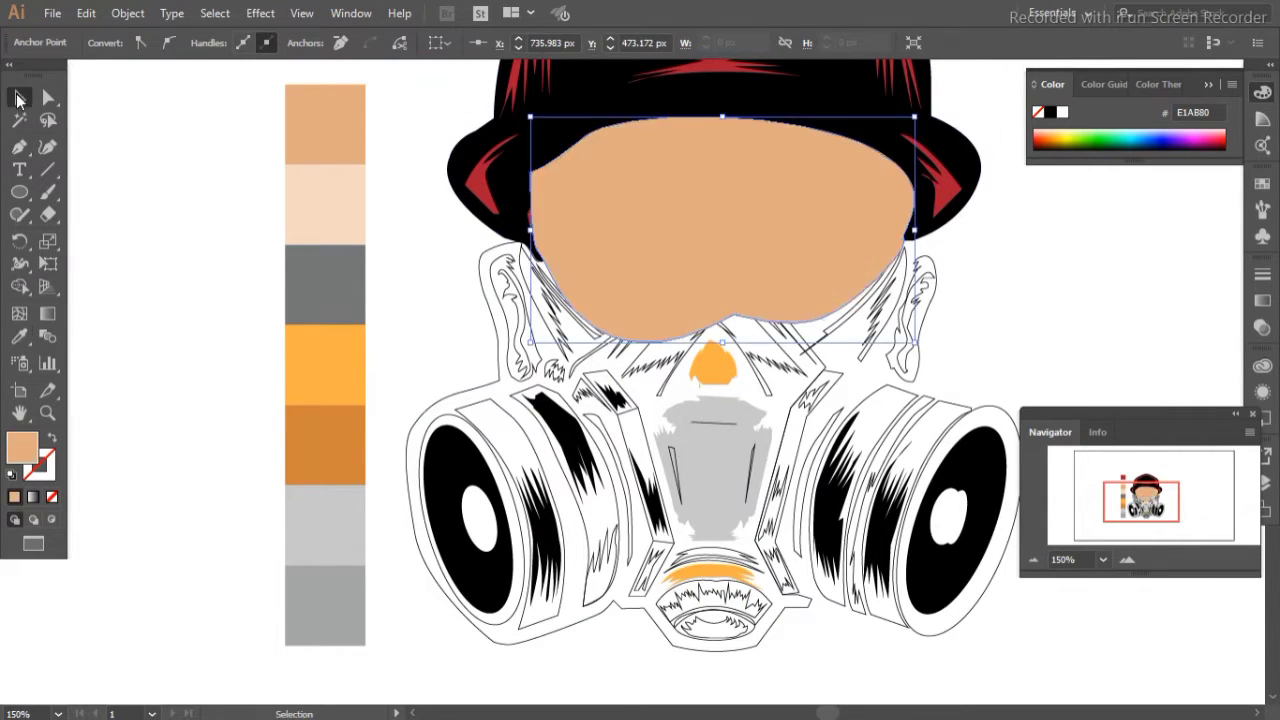
click(128, 13)
click(480, 74)
key(ctrl+shift+a)
Step: Fill the mask area under the nose light grey
click(655, 345)
key(i)
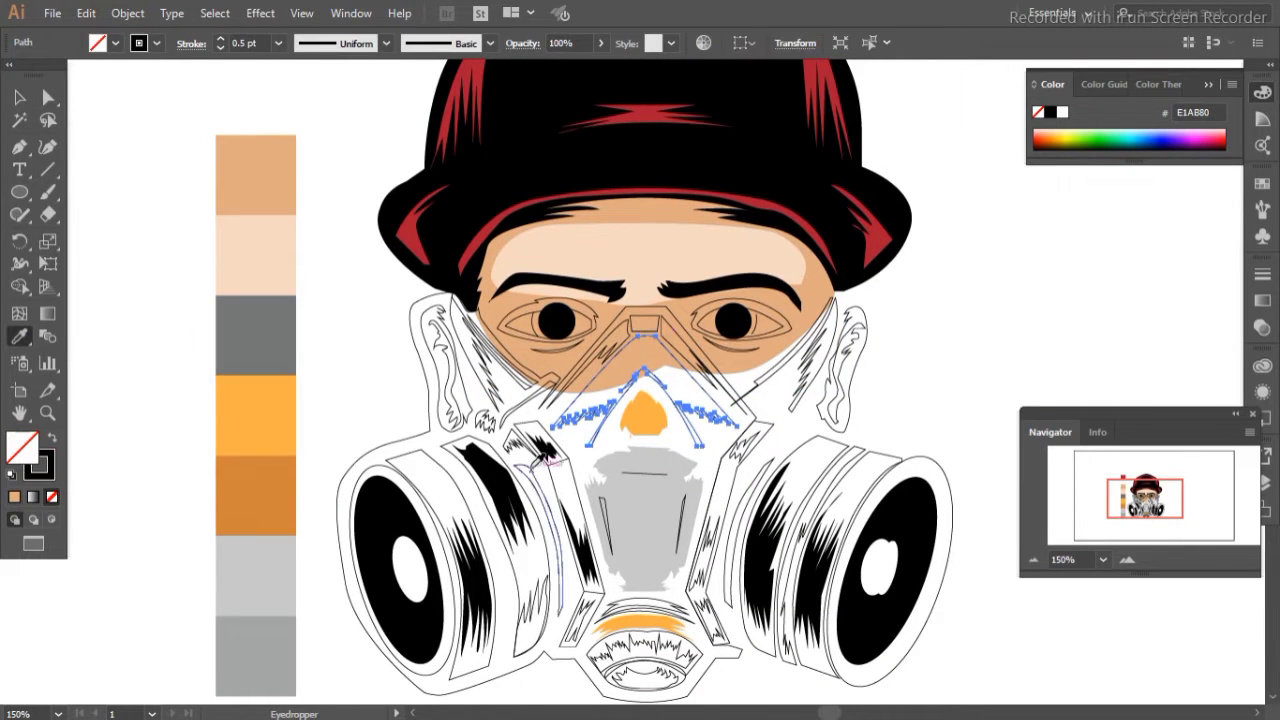
click(257, 320)
click(663, 491)
key(v)
key(ctrl+shift+a)
Step: Turn both eye outlines into thick black lids
click(520, 312)
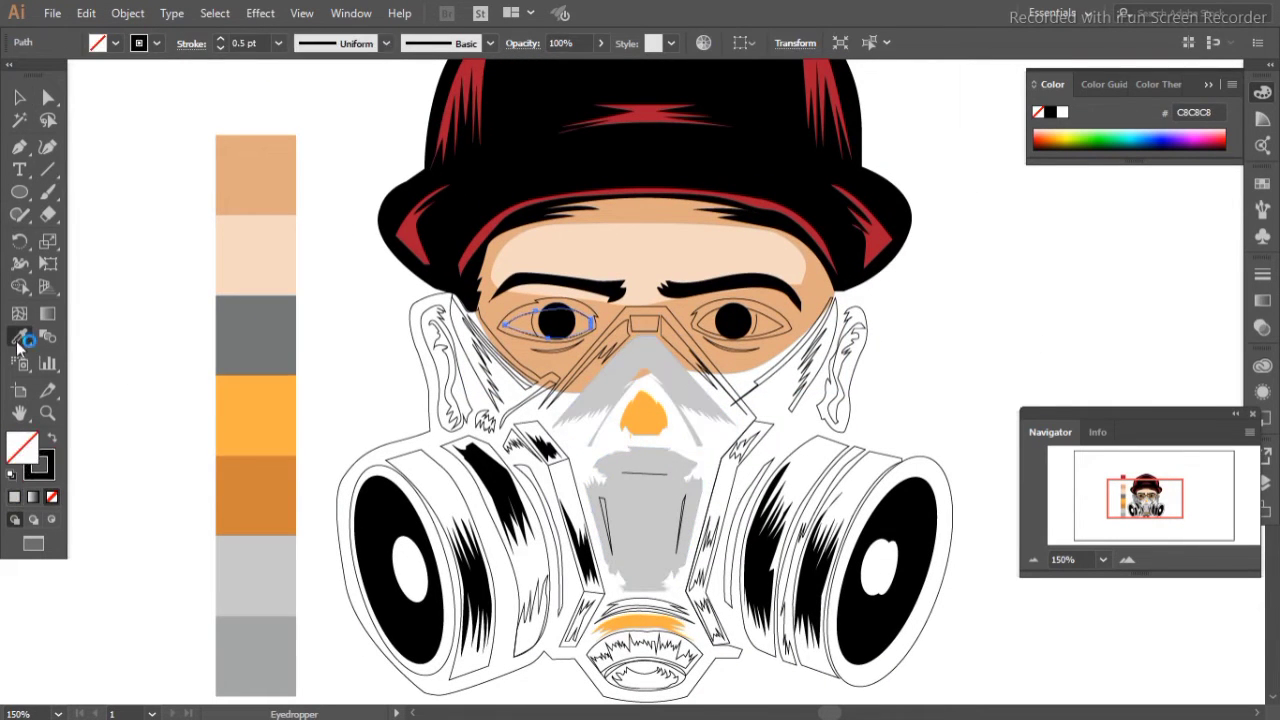
shift+click(748, 330)
key(/)
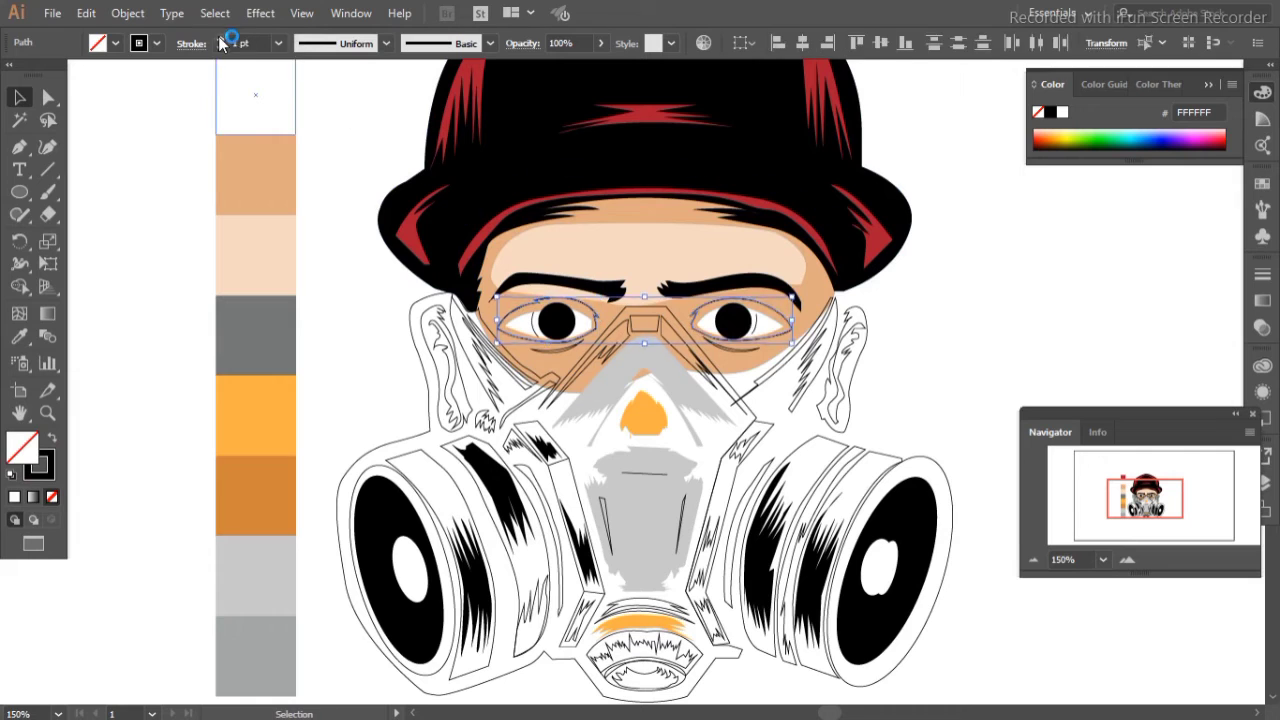
click(1013, 286)
click(712, 347)
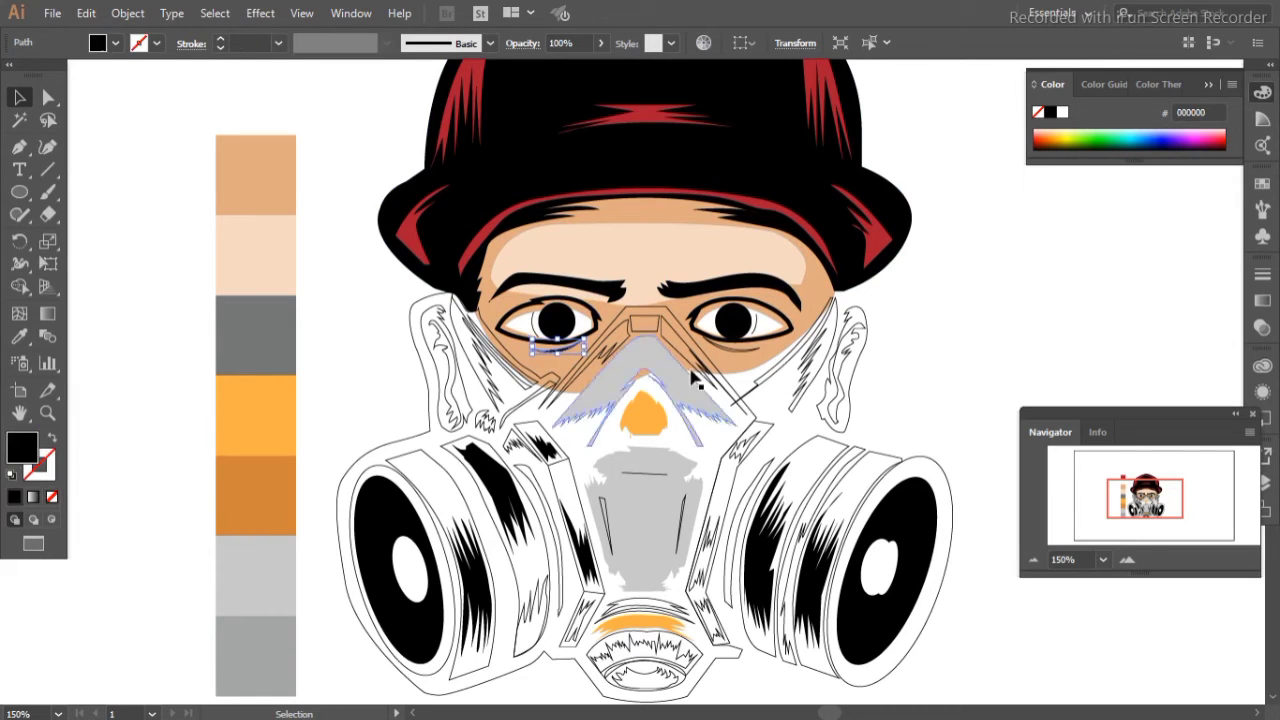
Step: Fill the nose bridge light grey and draw a small shape under the left eye
click(627, 348)
key(i)
click(256, 577)
click(512, 348)
drag(585, 353, 598, 350)
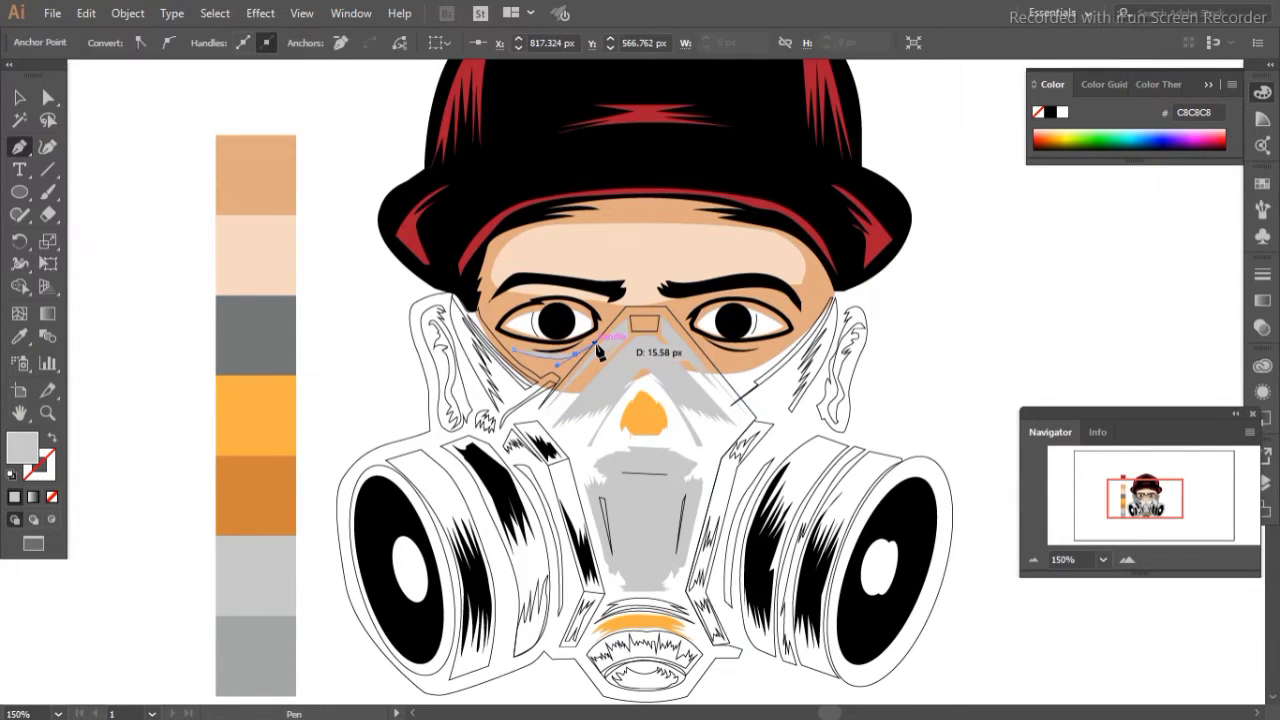
key(Escape)
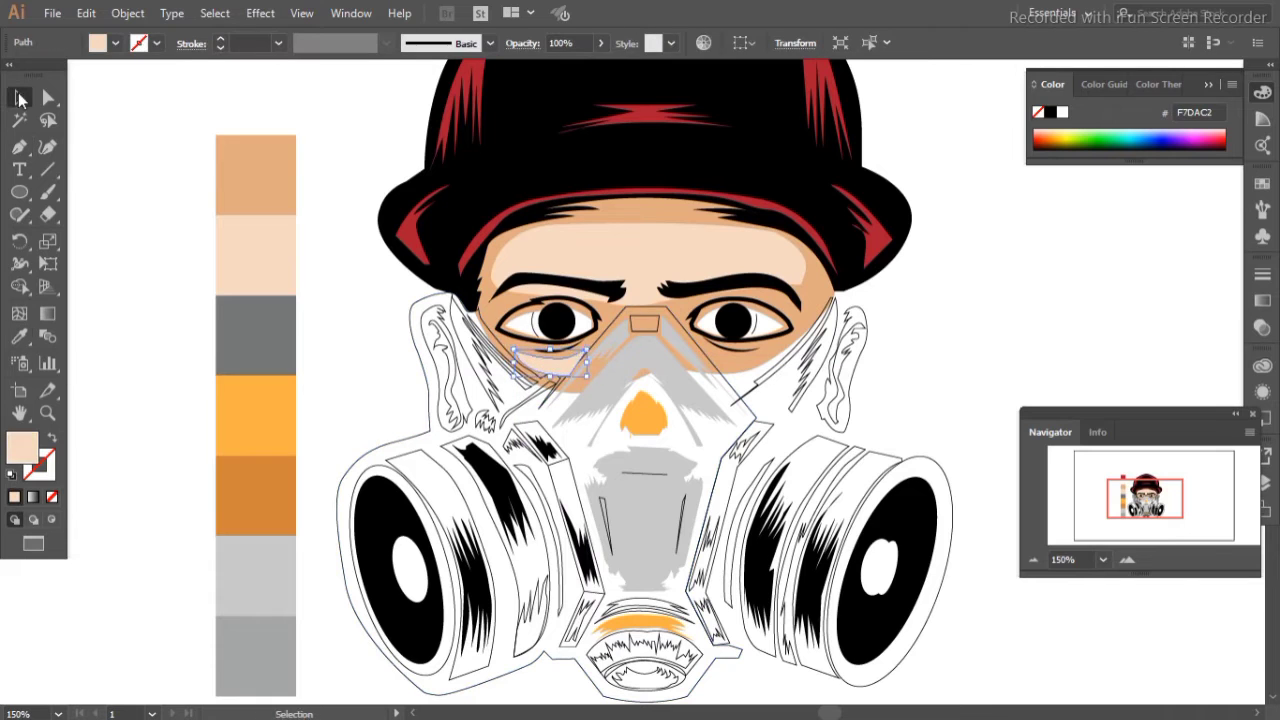
right_click(575, 368)
click(568, 370)
drag(738, 368, 740, 368)
click(955, 370)
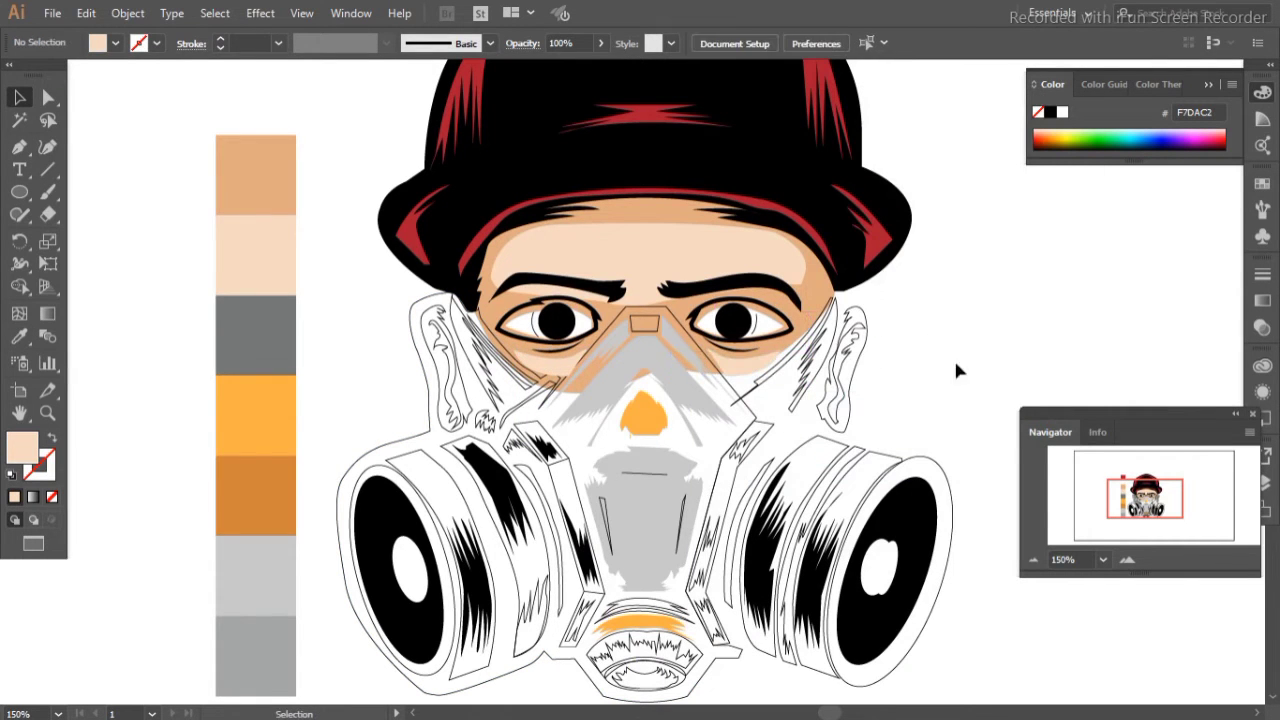
Step: Fill both ears light peach and the bottom mouth vent grey
click(437, 408)
shift+click(855, 390)
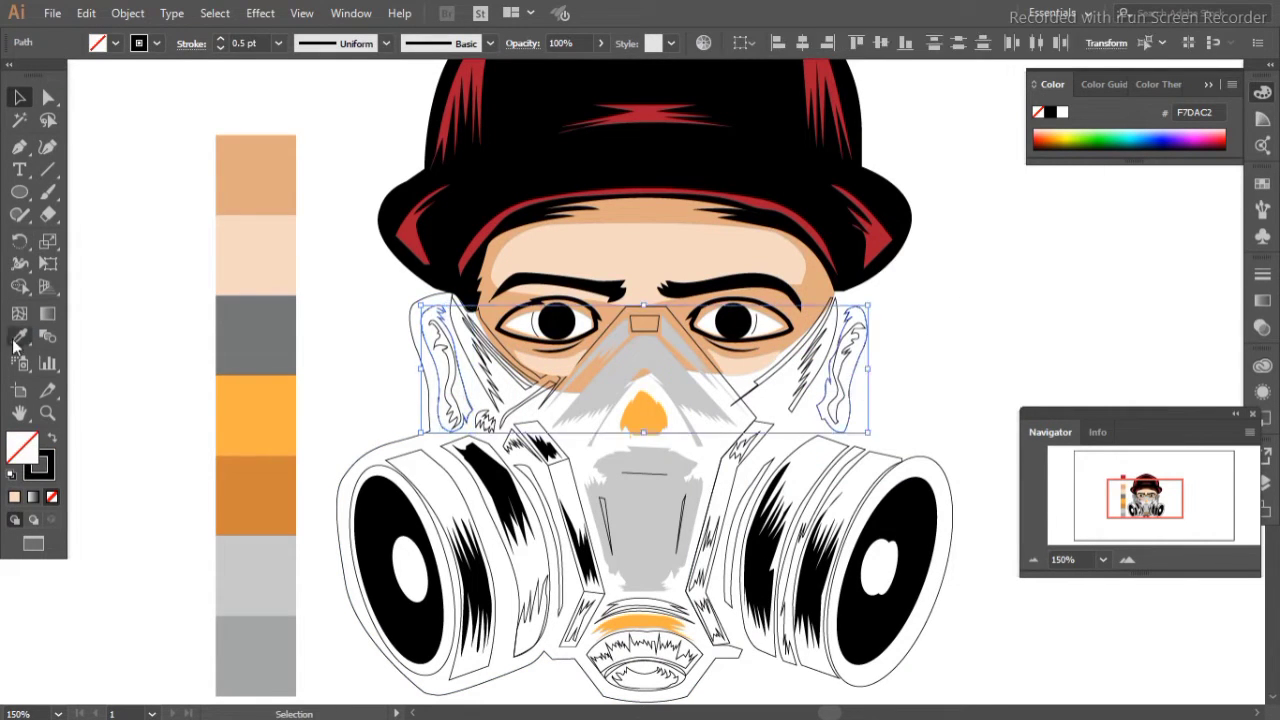
key(i)
click(255, 255)
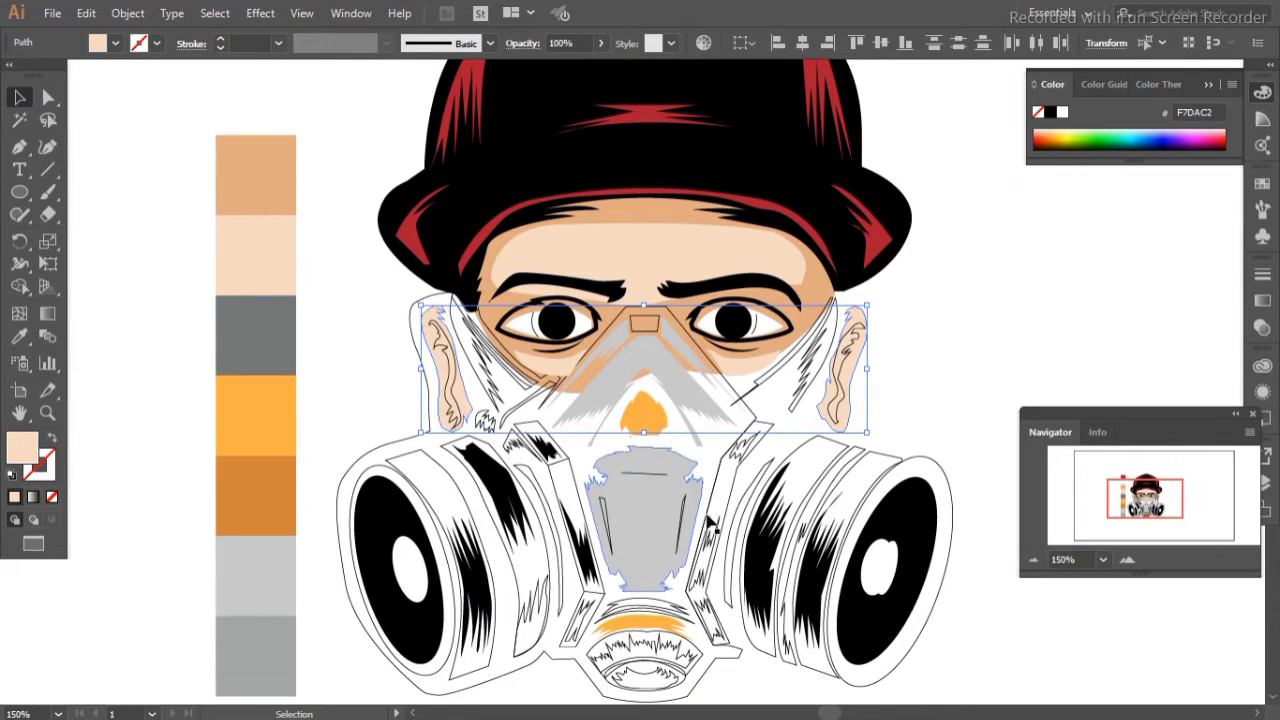
click(708, 522)
click(698, 656)
key(i)
click(268, 577)
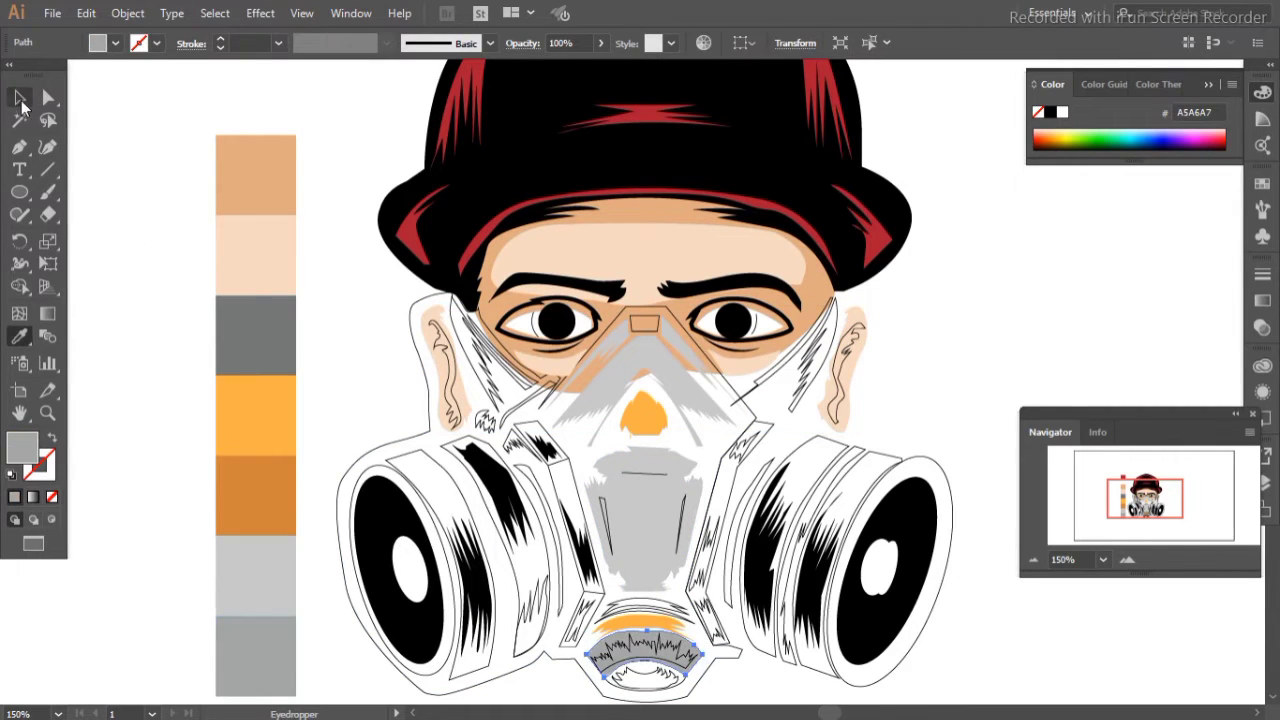
Step: Trace the mask silhouette down the right filter and along the bottom edge
drag(843, 295, 877, 290)
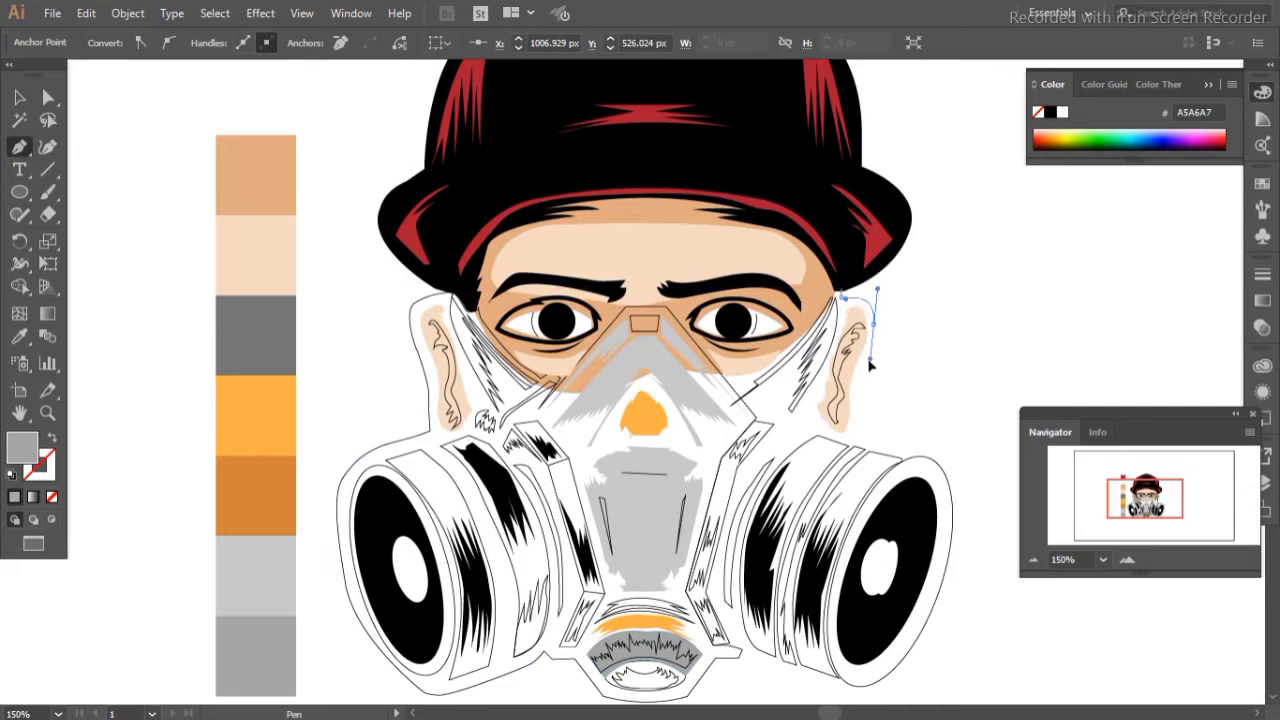
key(ctrl+z)
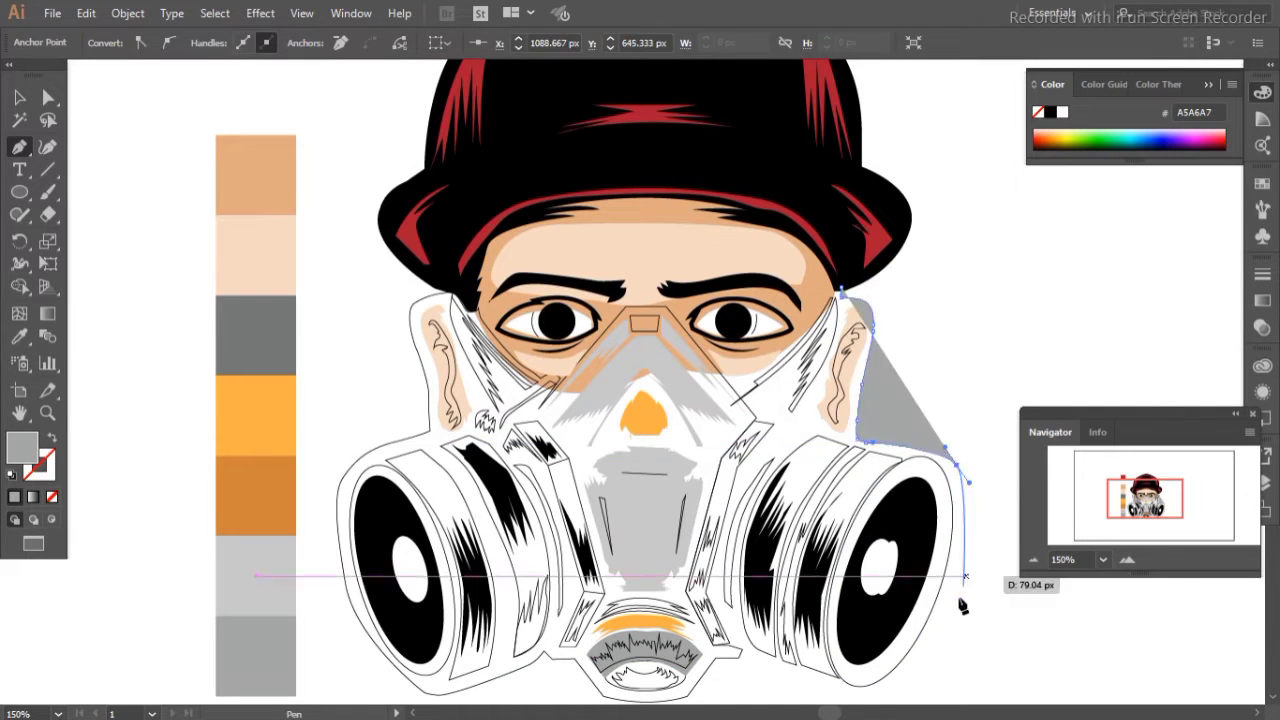
drag(905, 450, 948, 460)
drag(879, 690, 886, 686)
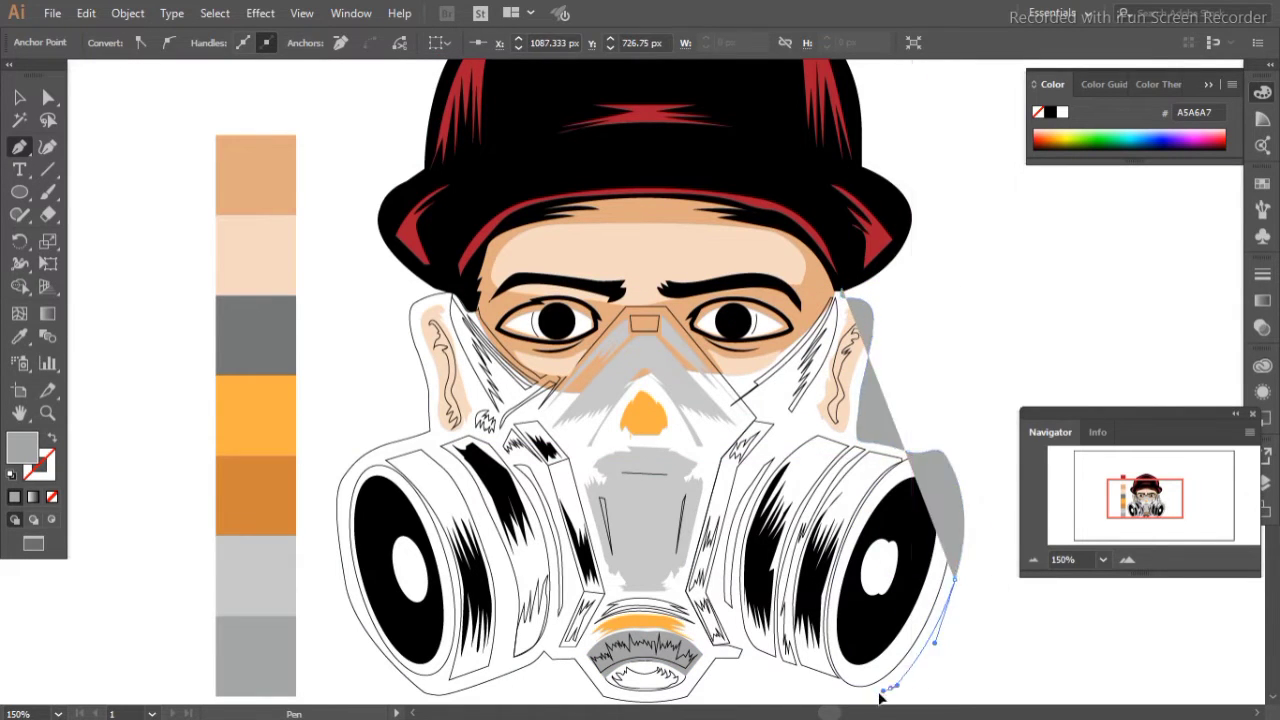
drag(720, 663, 590, 640)
click(612, 625)
click(522, 627)
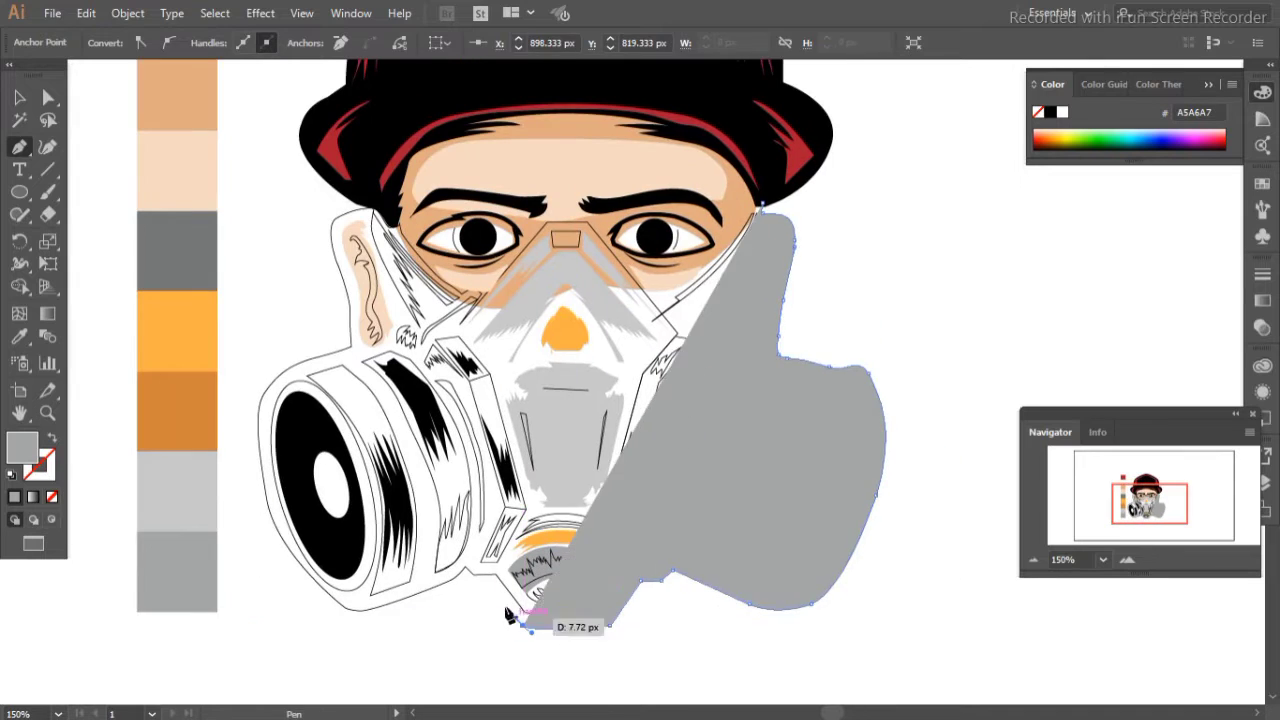
Step: Continue the silhouette around the chin and left filter up to the hat, closing it
click(470, 580)
click(358, 622)
click(255, 480)
drag(242, 385, 354, 351)
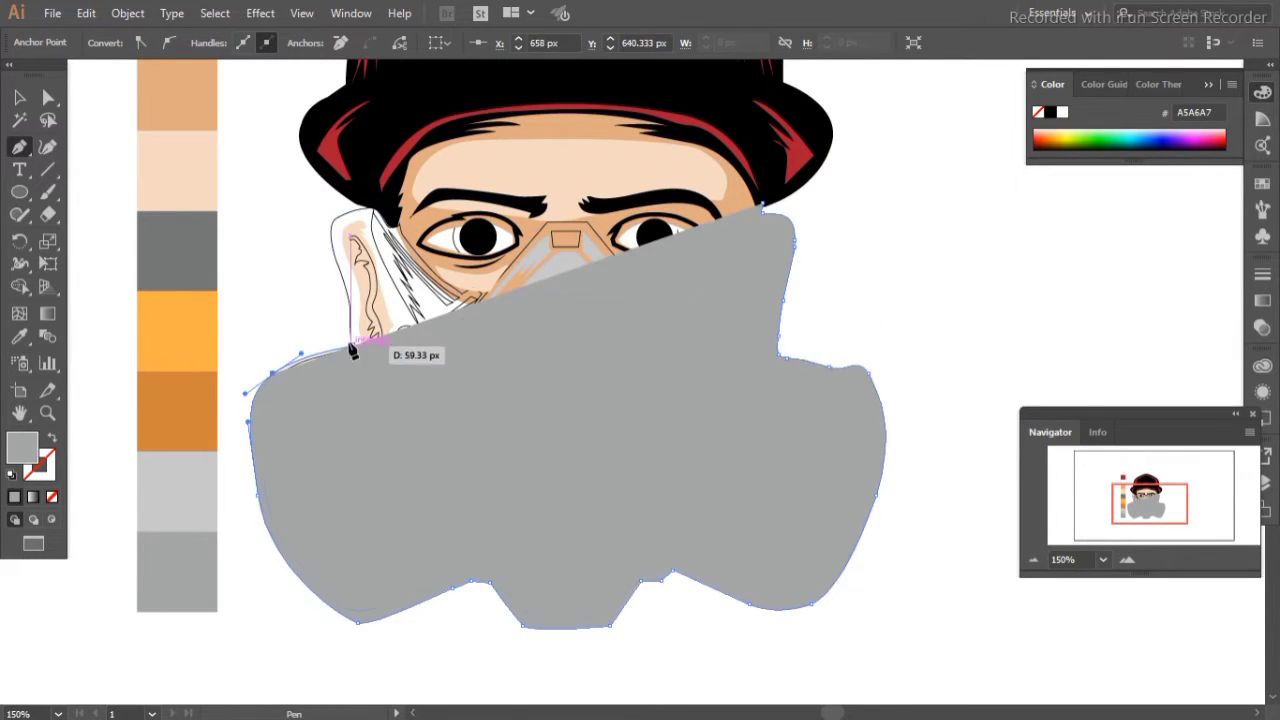
drag(338, 265, 351, 214)
click(371, 160)
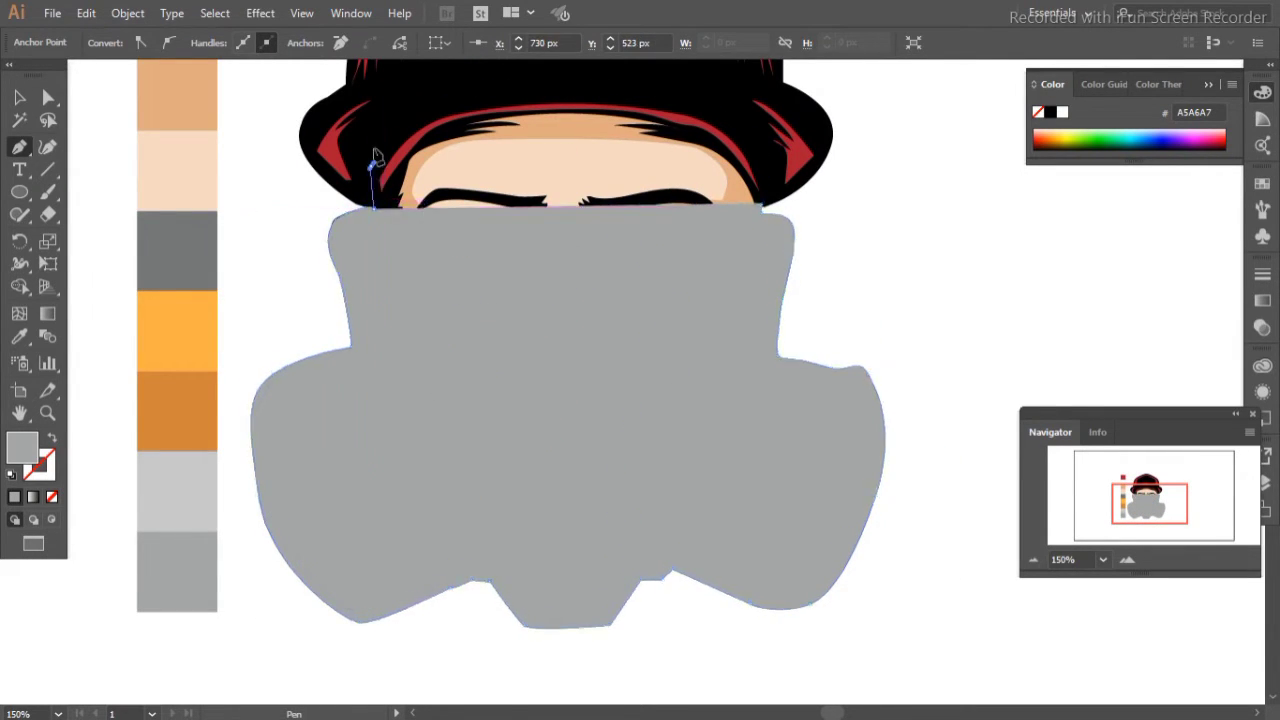
click(766, 206)
Step: Fill the silhouette black and send it to the back behind the face
click(19, 336)
double_click(22, 447)
click(1028, 182)
click(128, 13)
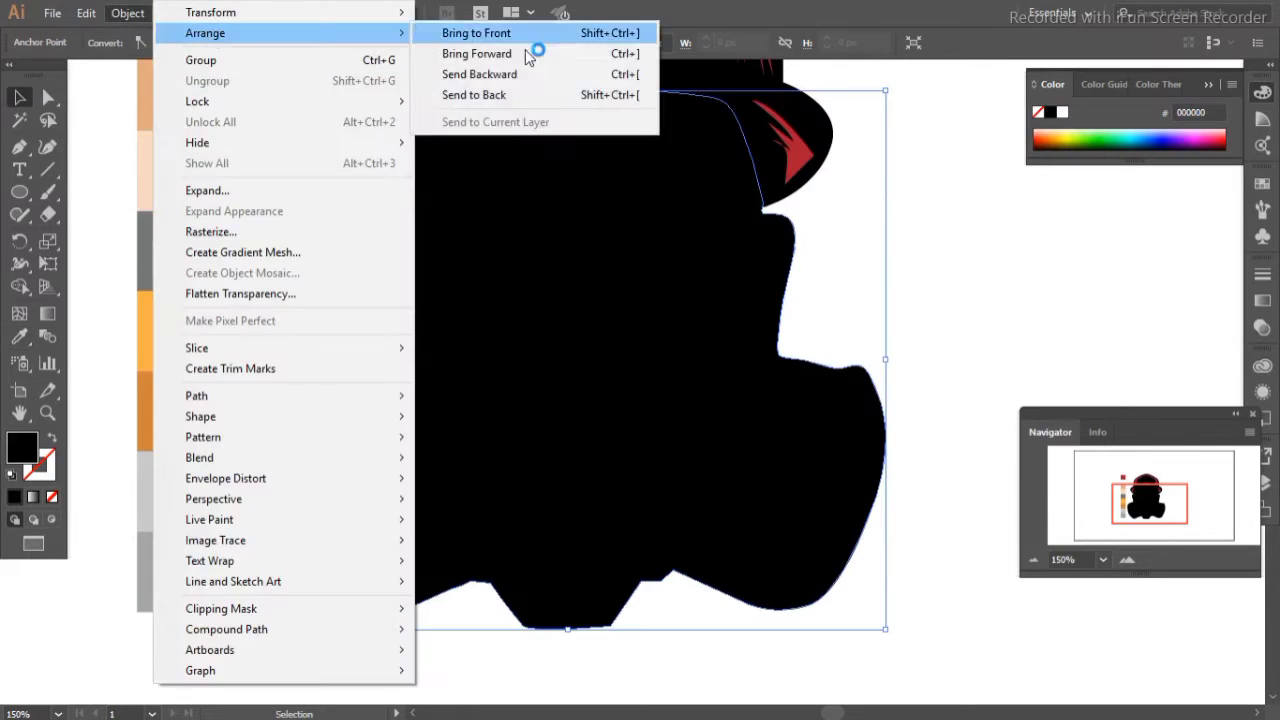
click(471, 89)
key(v)
click(428, 430)
Step: Fill both filter cylinders and the two mask side panels white
shift+click(766, 486)
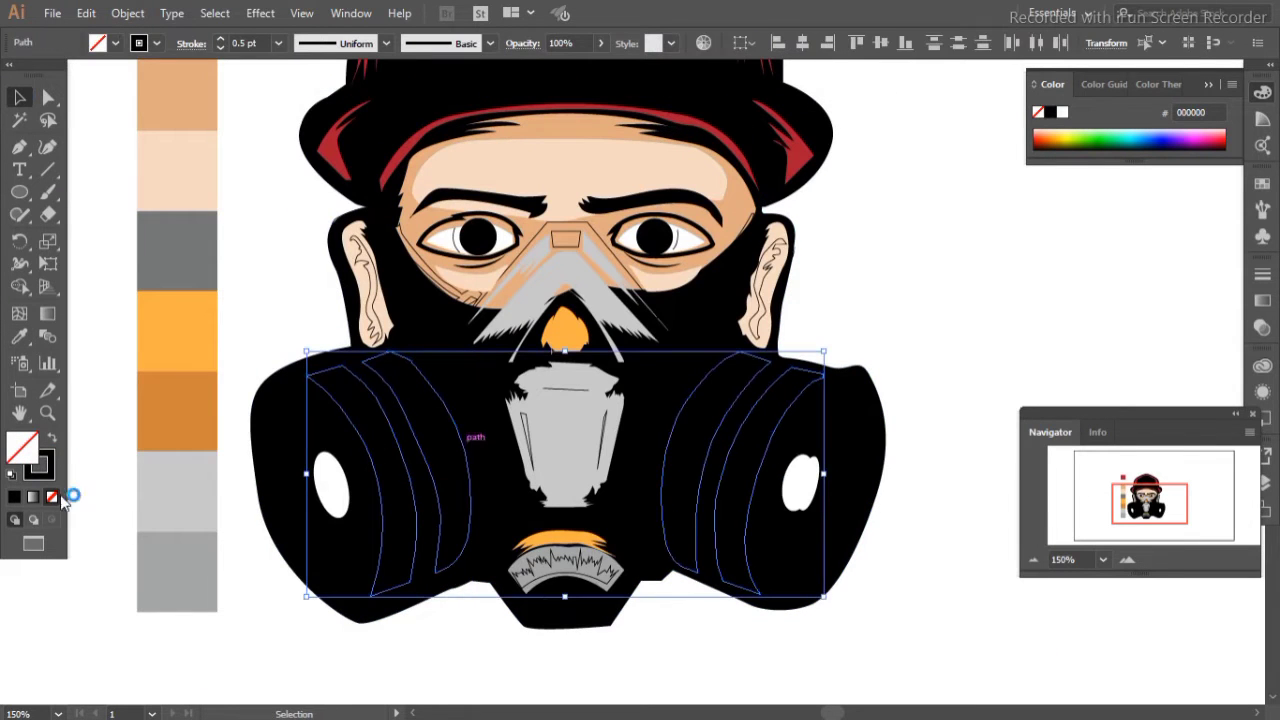
double_click(22, 447)
click(1025, 183)
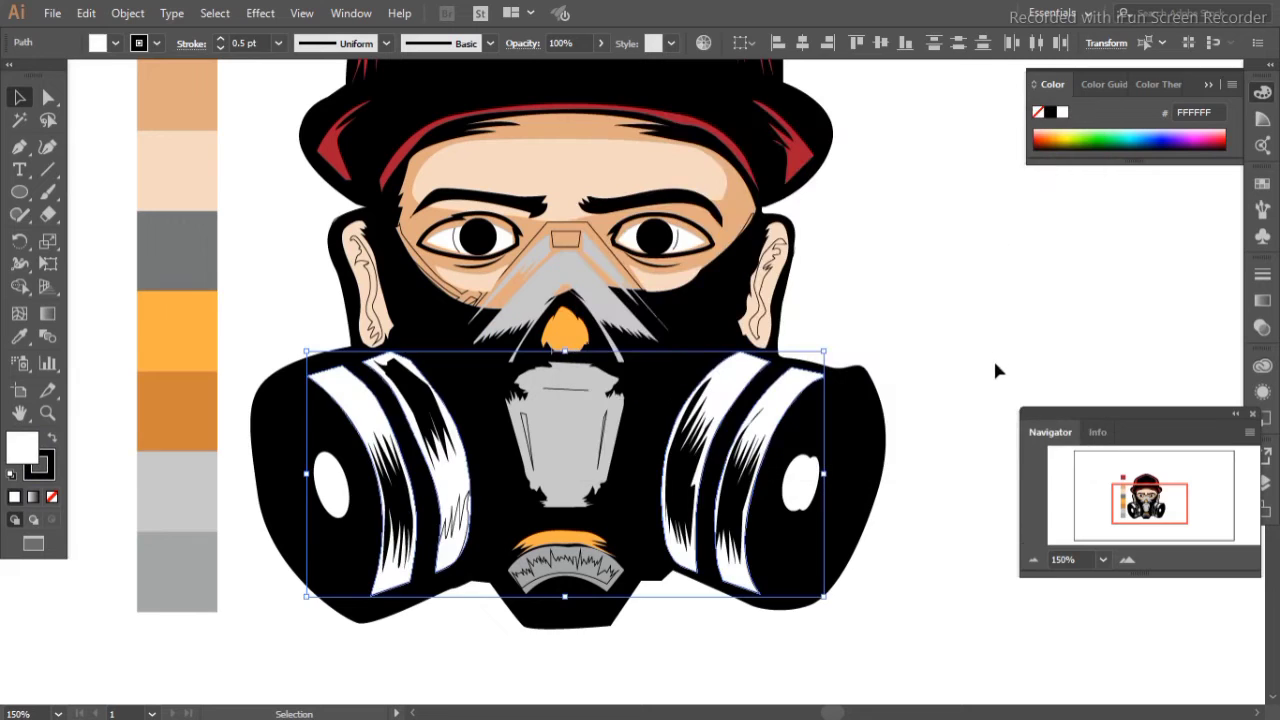
click(470, 420)
shift+click(640, 420)
click(19, 336)
click(330, 485)
click(18, 97)
click(100, 157)
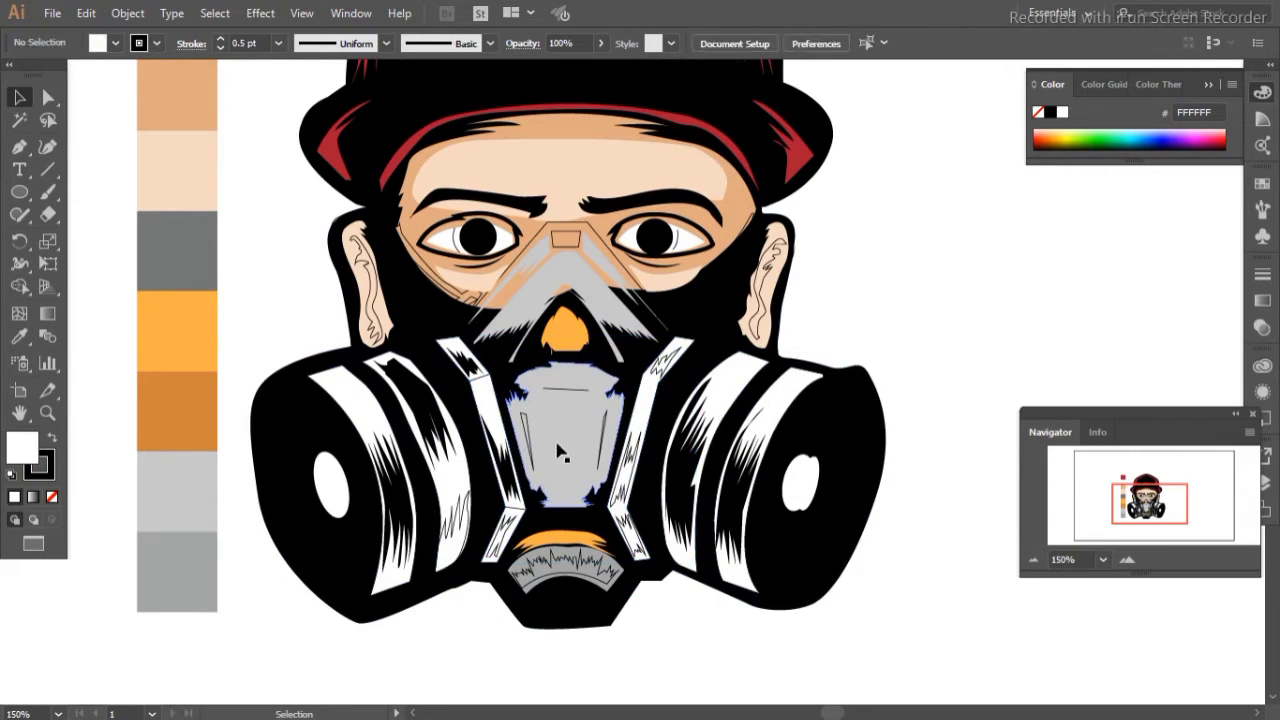
Step: Give both cheek straps a light grey (C8C8C8) fill
click(528, 440)
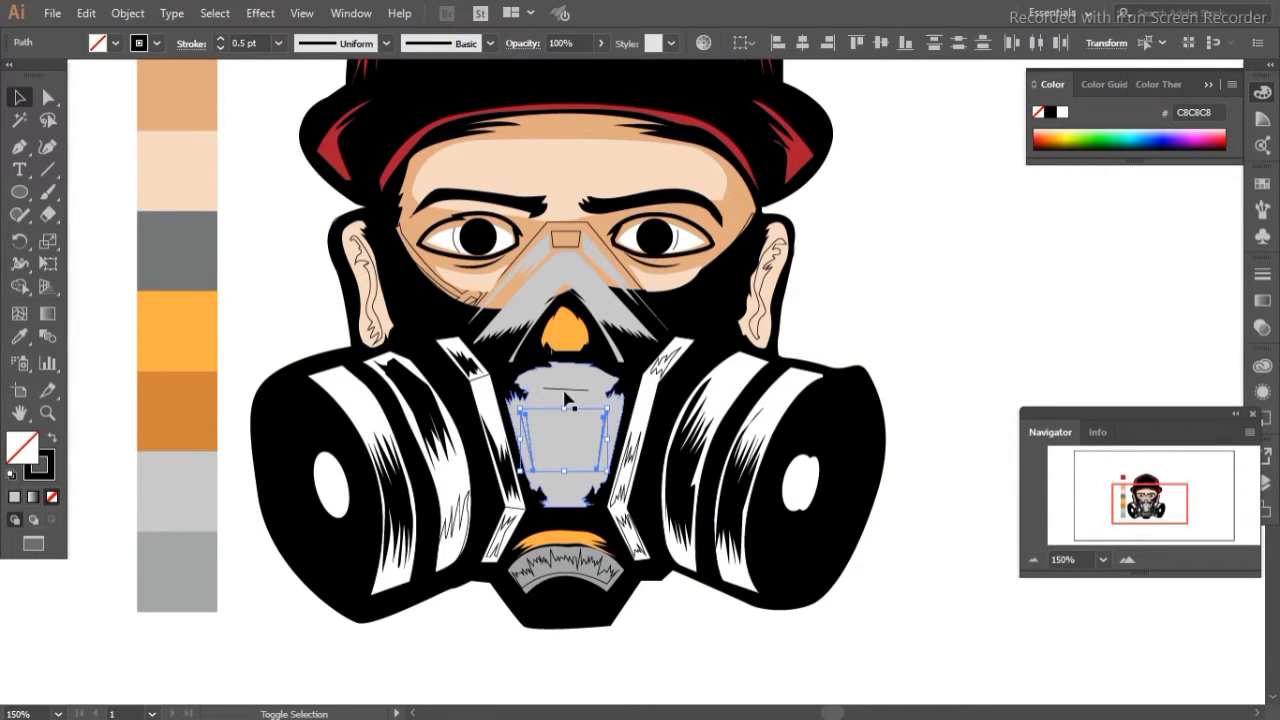
click(669, 612)
drag(19, 192, 60, 188)
click(140, 240)
key(Escape)
key(v)
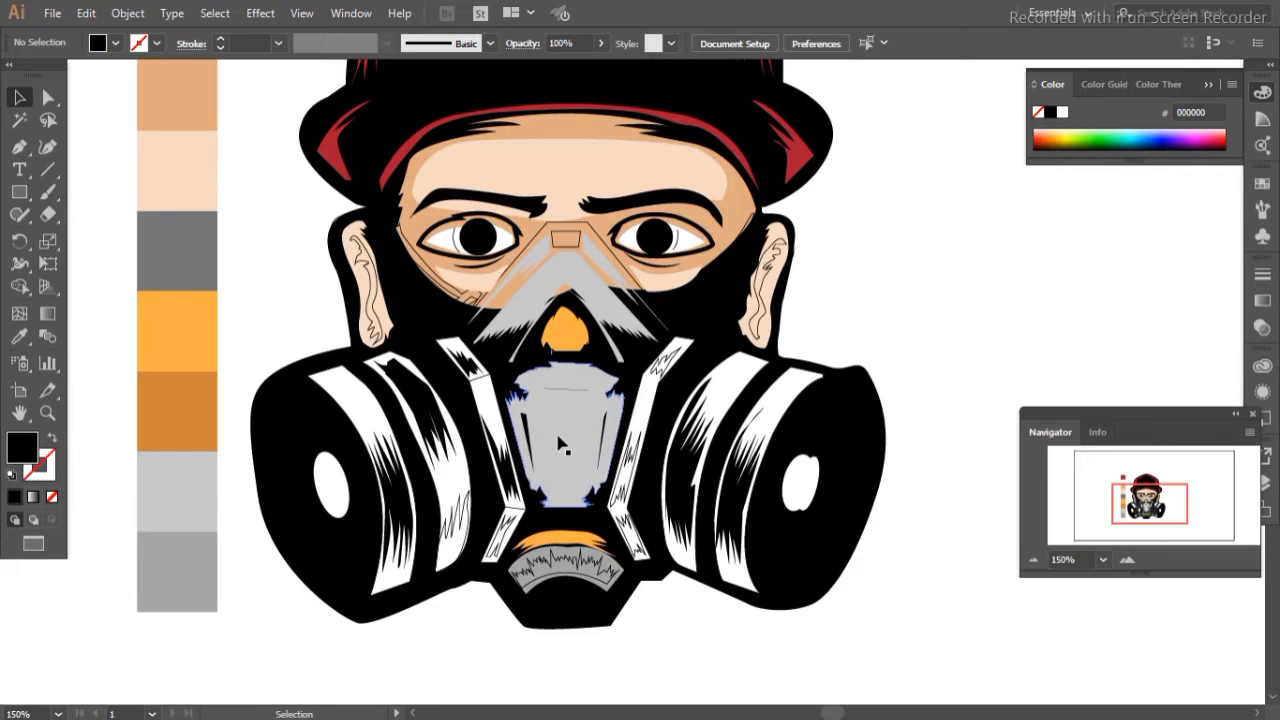
click(410, 275)
shift+click(400, 285)
key(i)
click(189, 463)
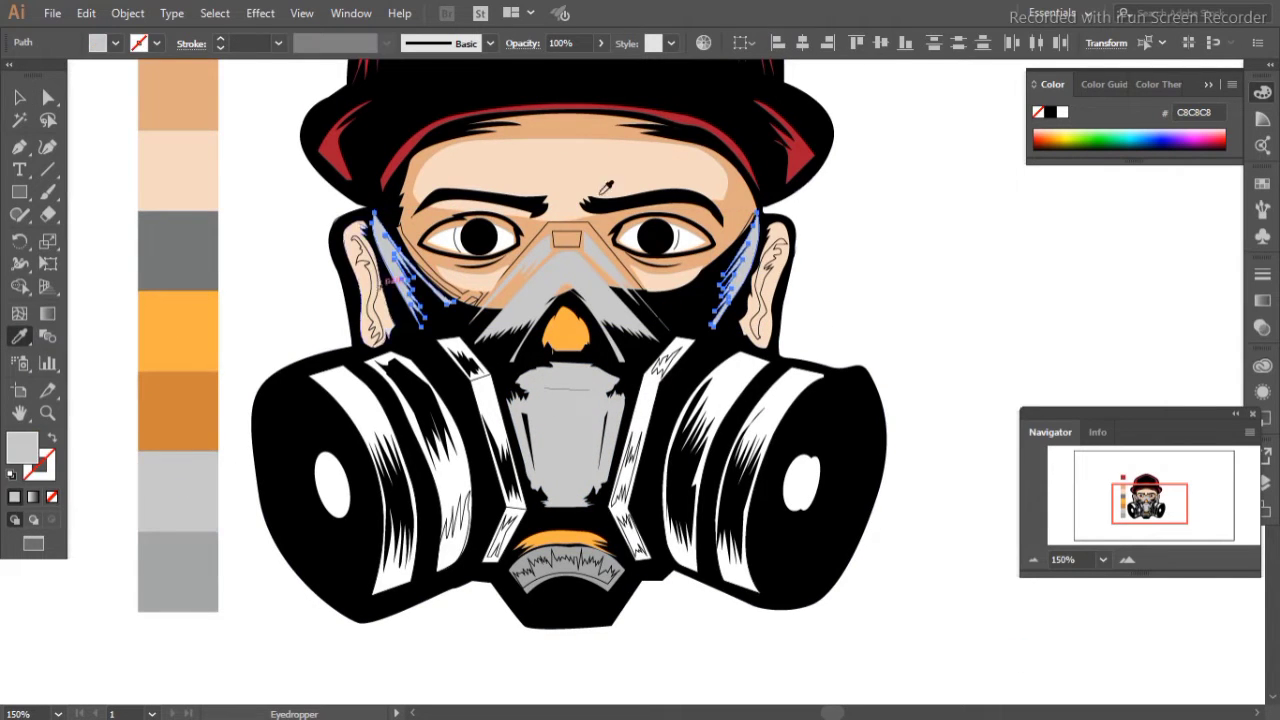
Step: Draw a rectangle in the mask centre, reshape it into a trapezoid, and fill it black
drag(598, 490, 600, 492)
key(a)
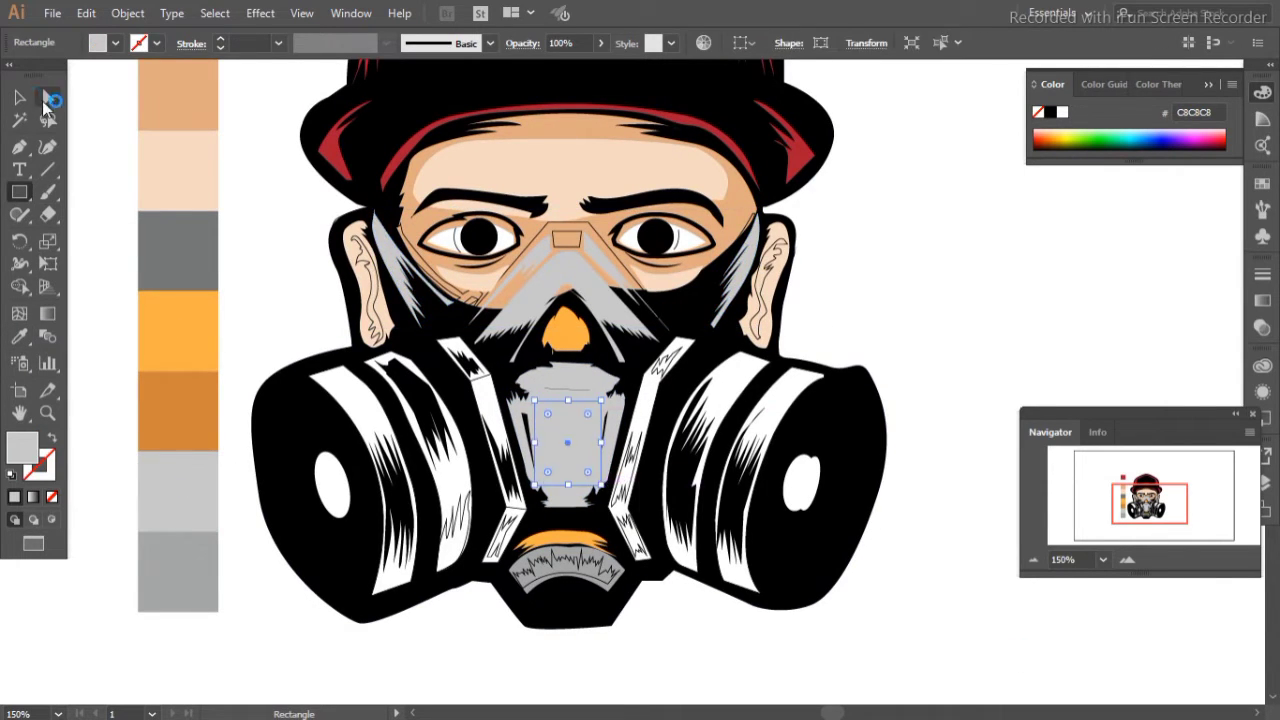
mouse_move(537, 400)
mouse_down()
mouse_move(548, 490)
mouse_move(574, 481)
mouse_up()
key(ctrl+shift+a)
click(600, 410)
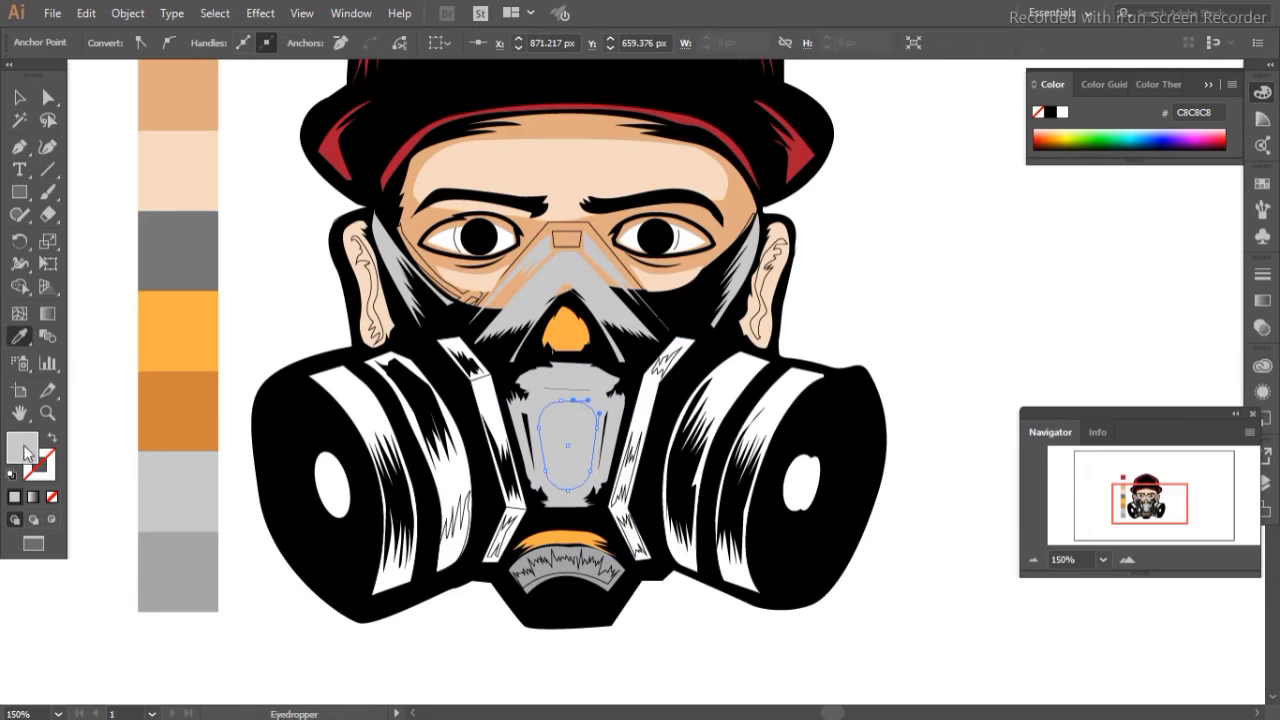
click(1050, 112)
key(v)
click(560, 240)
key(ctrl+shift+a)
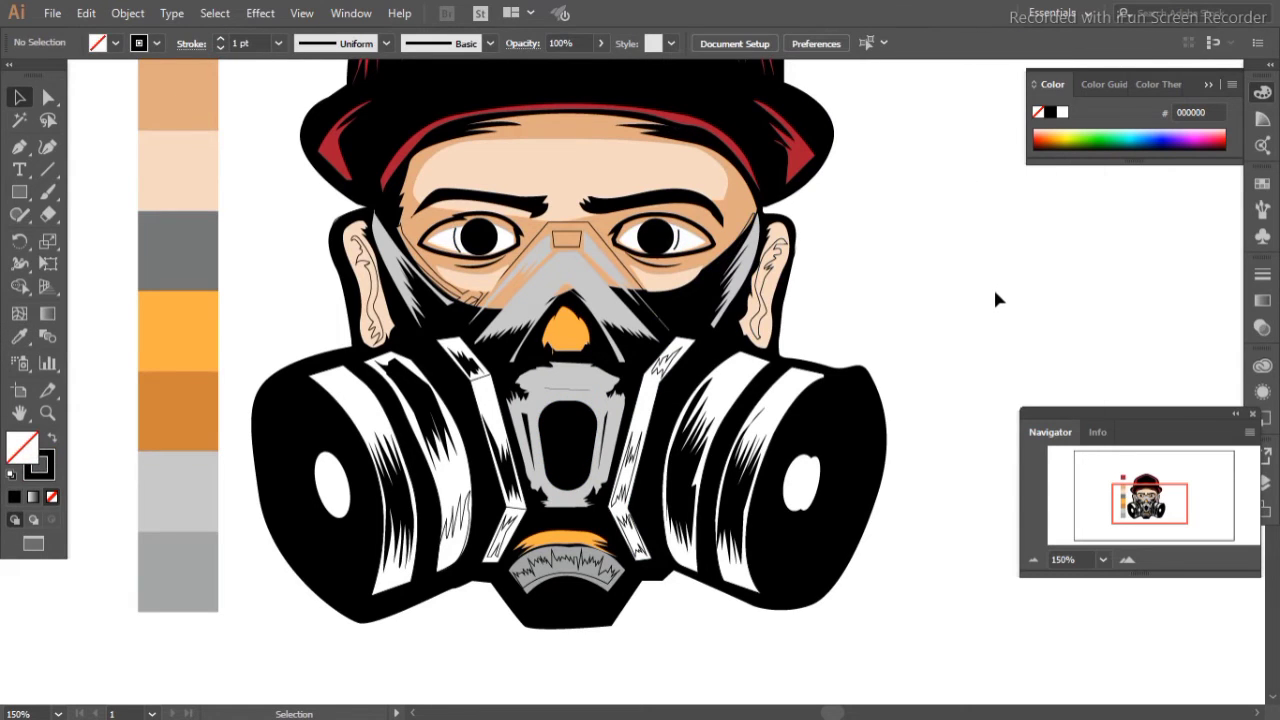
Step: Draw a black marking on the right filter disc and make a copy
key(p)
drag(791, 490, 796, 494)
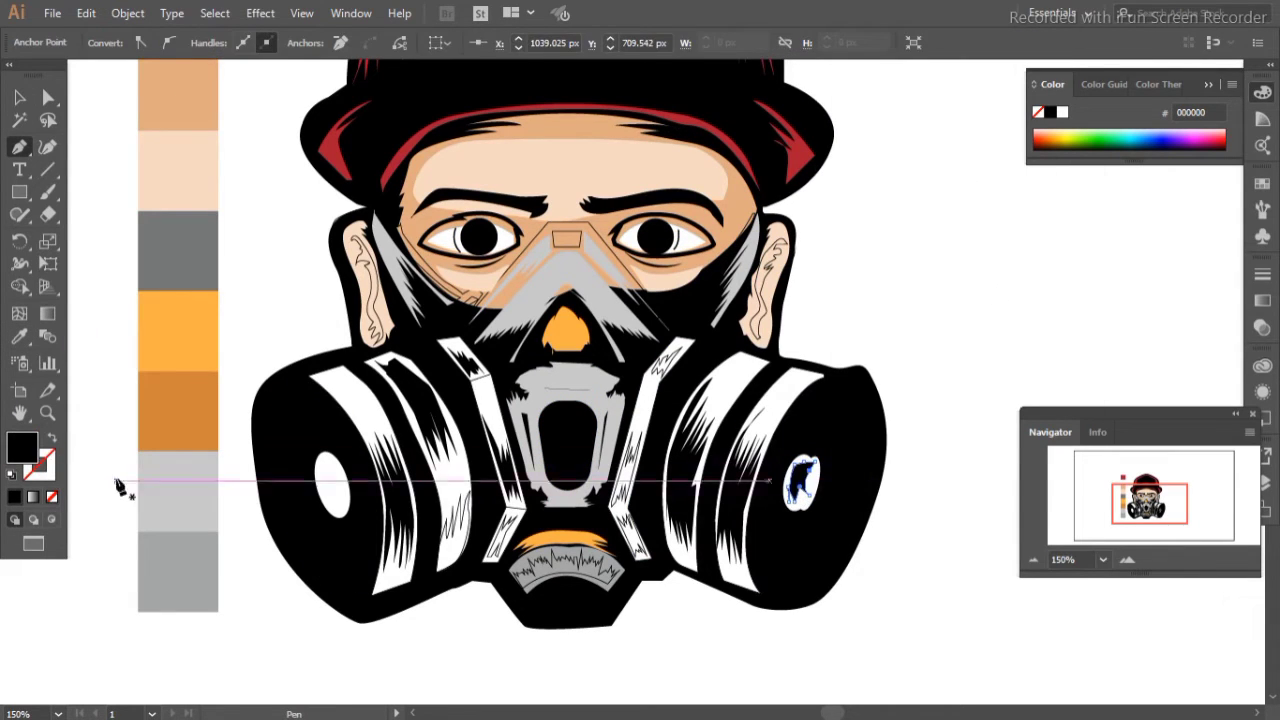
key(v)
right_click(795, 482)
click(1070, 428)
Step: Place the copied marking on the left filter and trace a grey nose-bridge shape
drag(800, 482, 330, 487)
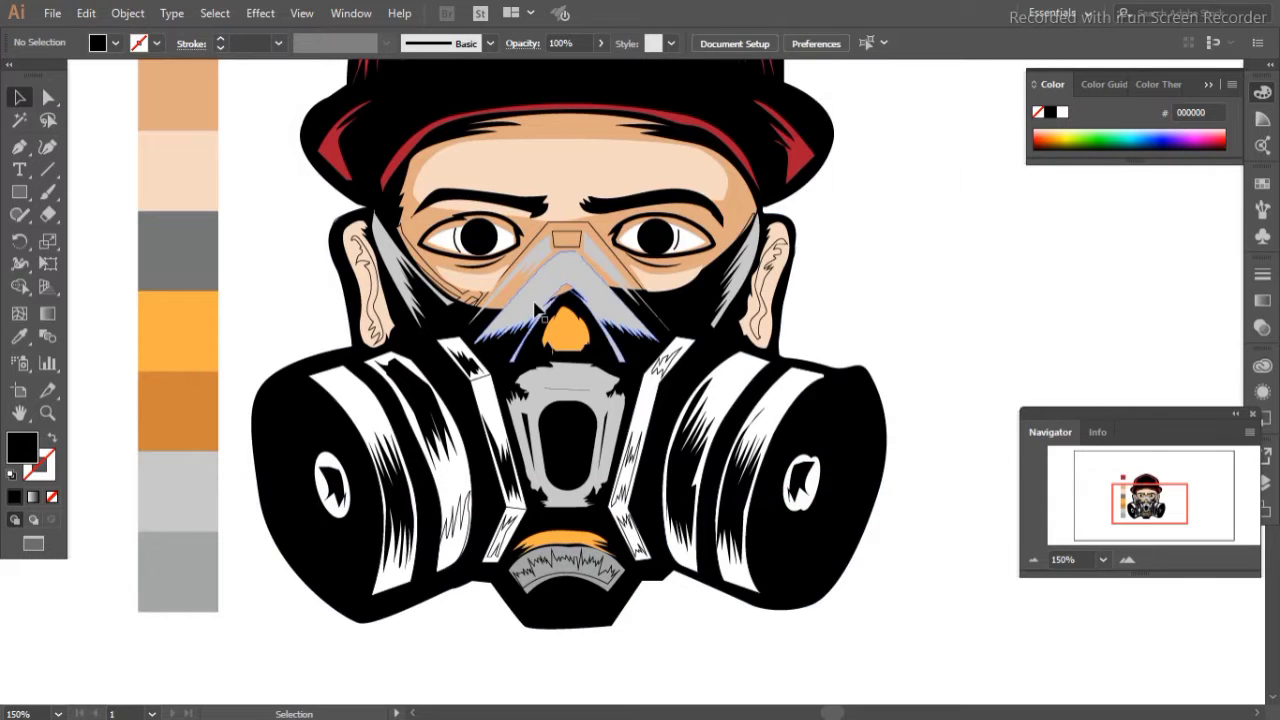
key(p)
scroll(508, 316, up, 5)
click(470, 395)
click(518, 345)
click(549, 372)
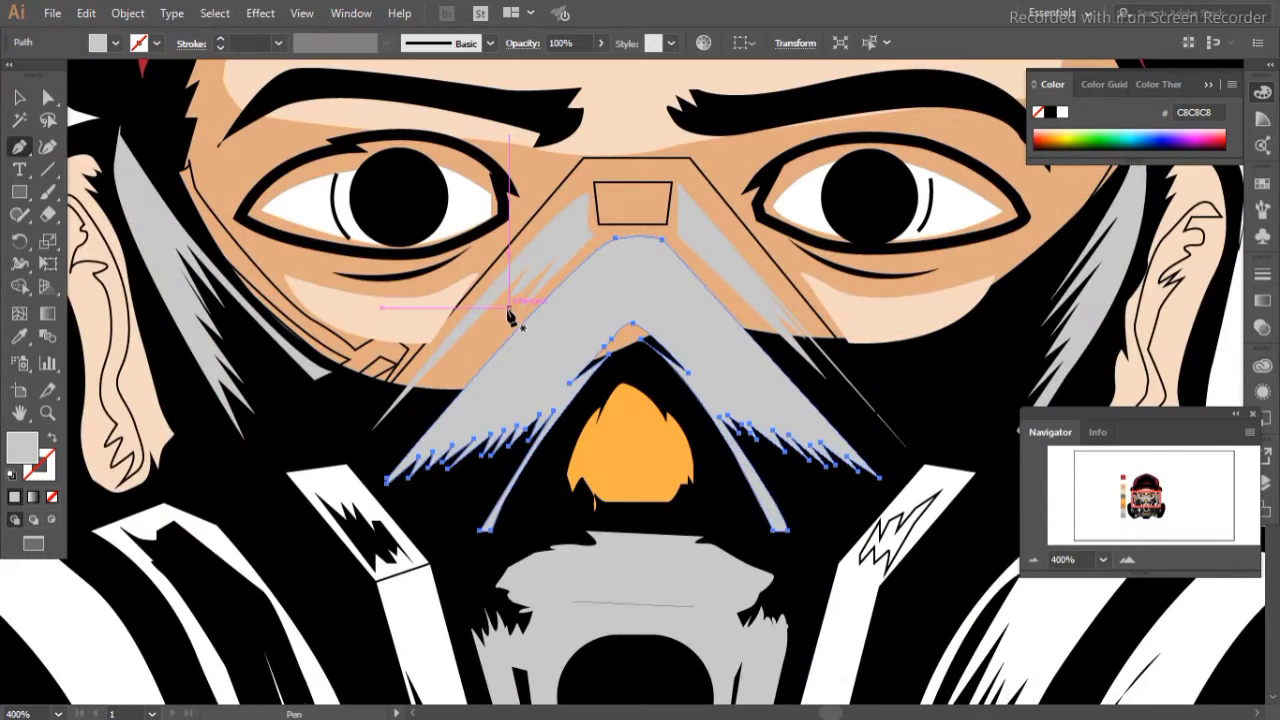
drag(603, 325, 612, 325)
click(888, 428)
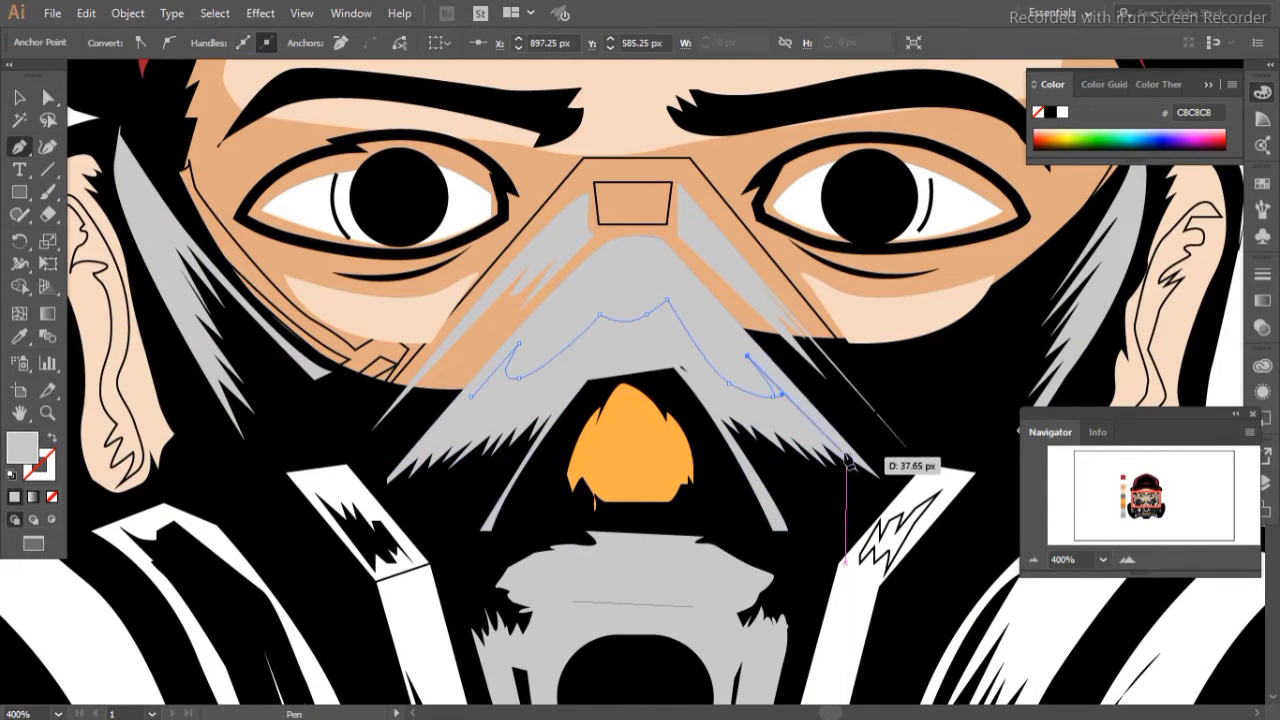
click(888, 490)
Step: Send the grey nose shape backward, then delete it
click(371, 457)
click(667, 299)
key(v)
click(128, 13)
click(470, 75)
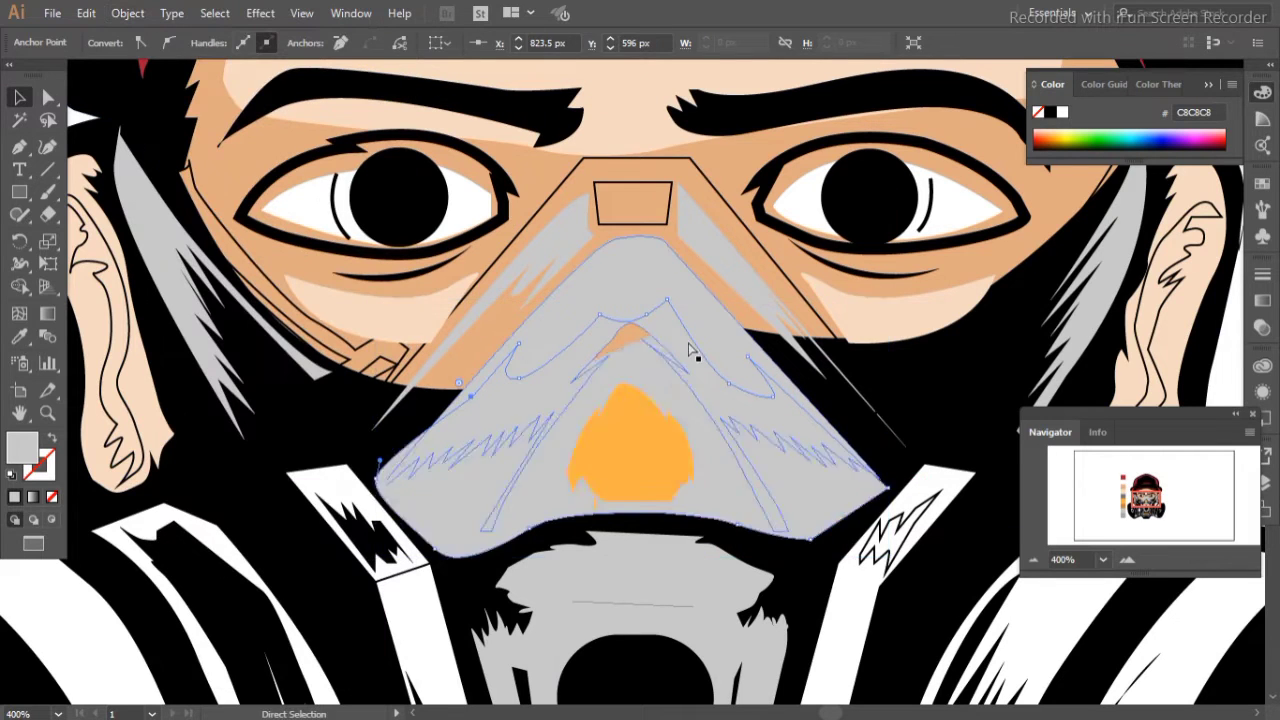
key(ctrl+bracketleft)
click(771, 463)
key(a)
key(Delete)
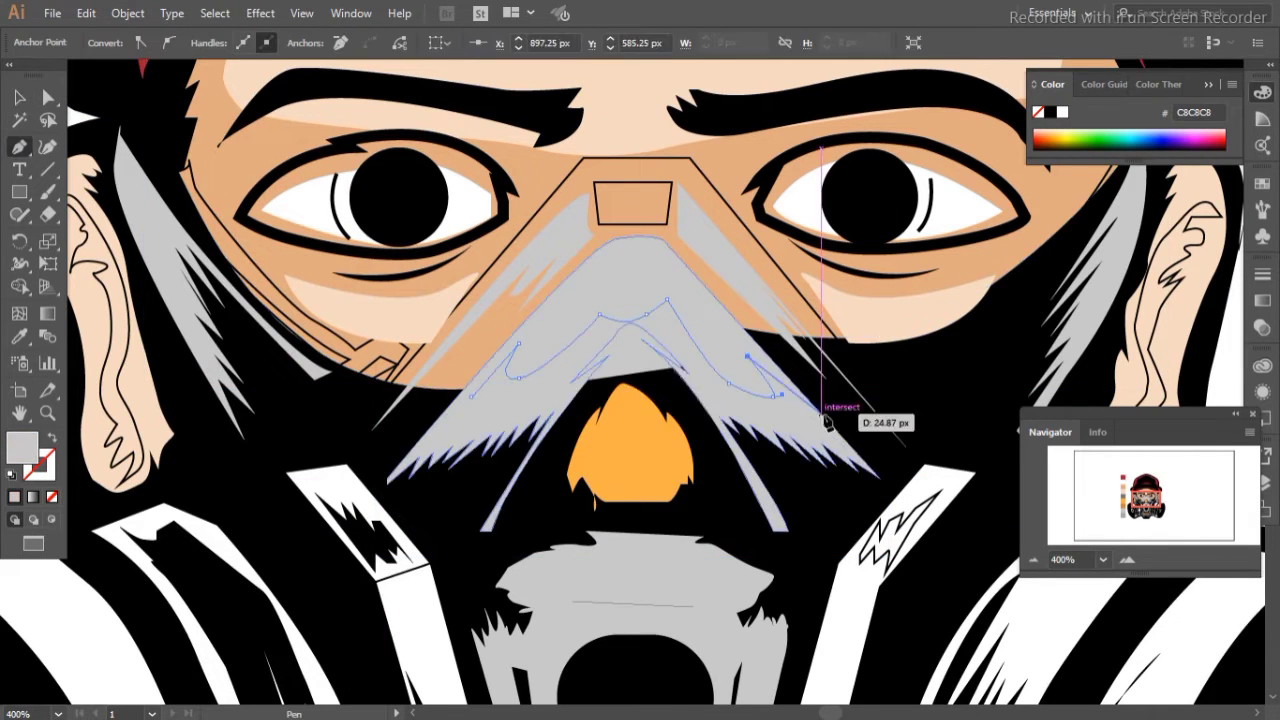
Step: Redraw a curved nose-bridge path and zoom back out to 200%
key(p)
click(604, 327)
click(615, 315)
drag(670, 326, 676, 326)
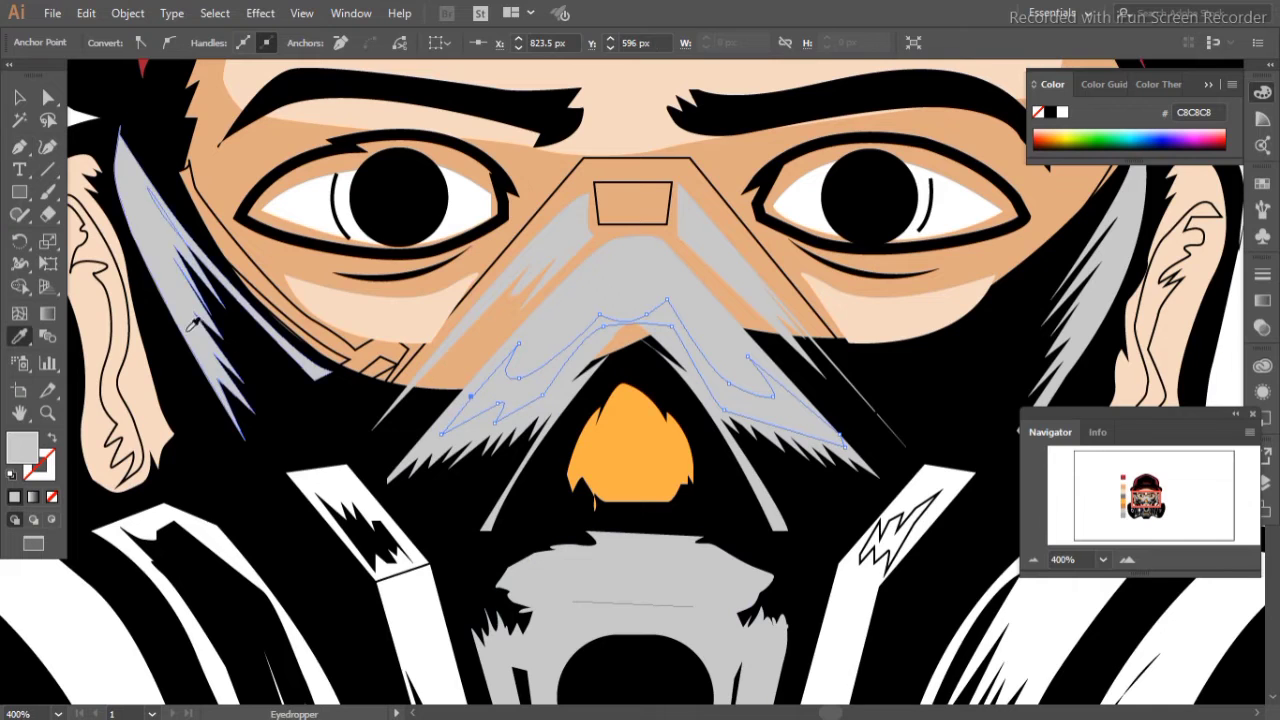
key(v)
key(ctrl+minus)
Step: Select the left grey strap and resize it from its corner
click(300, 183)
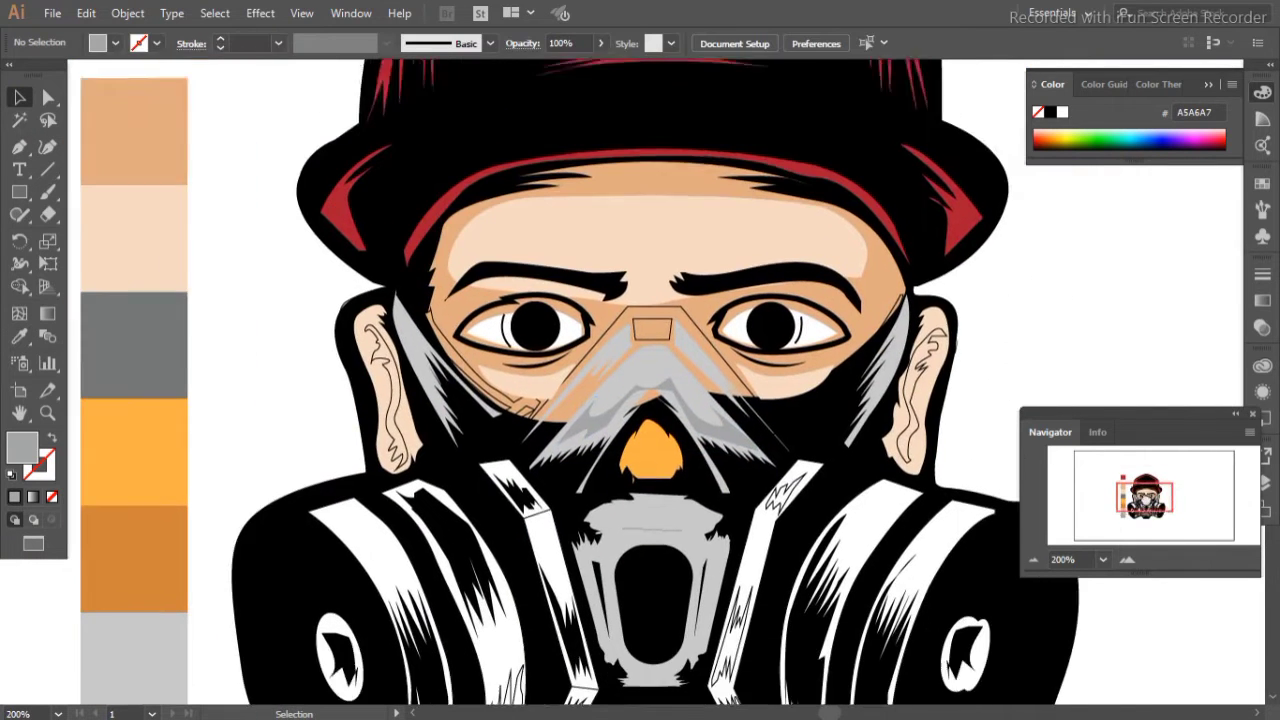
click(495, 400)
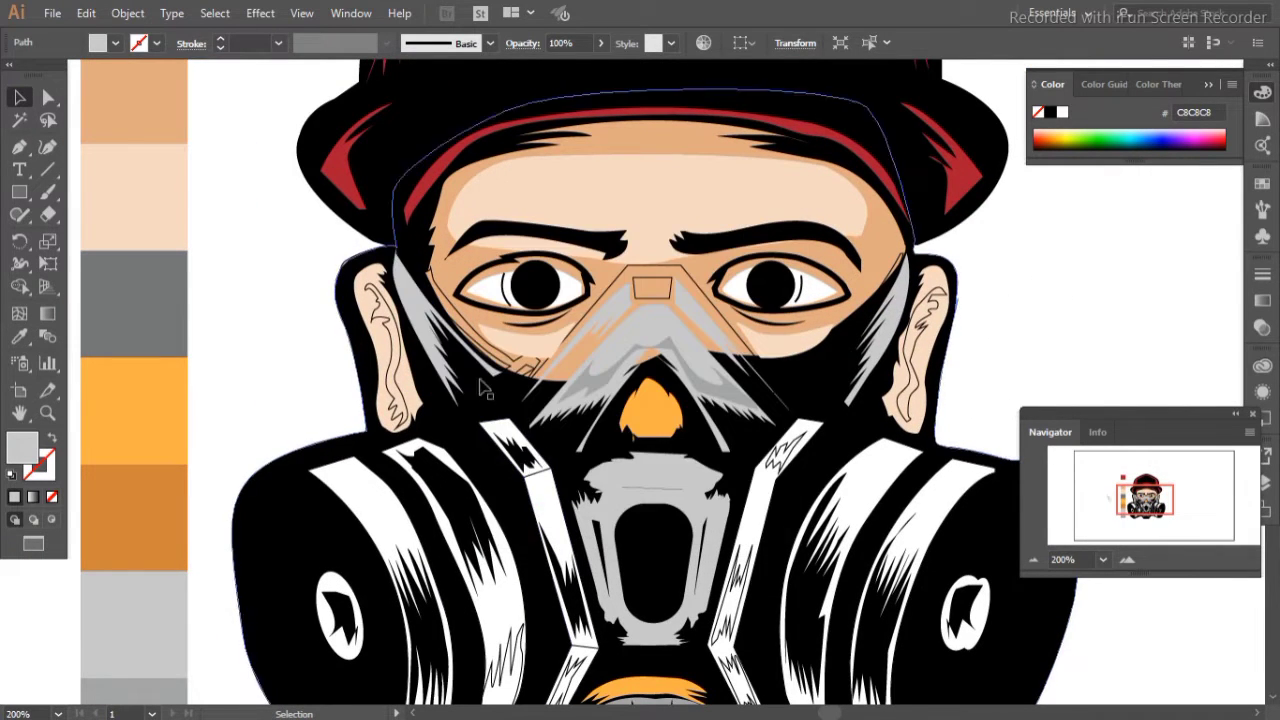
drag(450, 360, 290, 400)
key(ctrl+z)
key(ctrl+plus)
click(86, 13)
key(Escape)
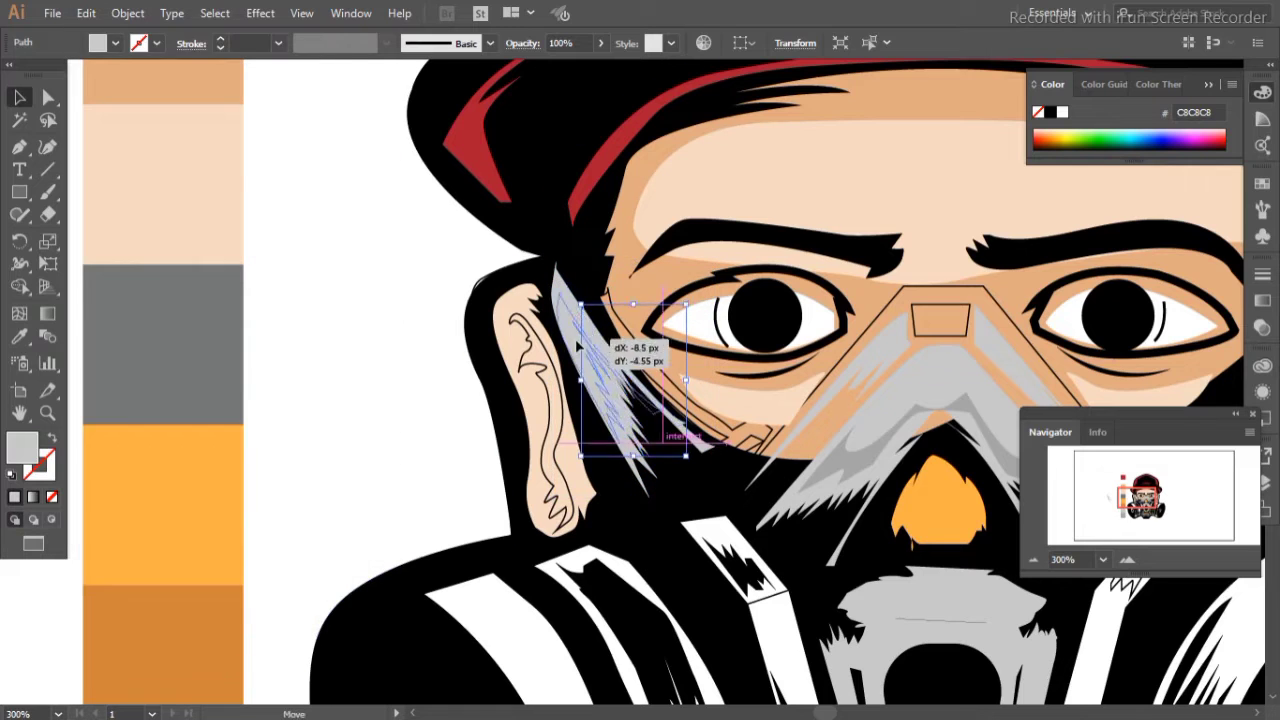
drag(716, 500, 610, 325)
Step: Paste a strap copy and move the right strap behind the ear
key(ctrl+minus)
click(86, 13)
click(134, 165)
key(ctrl+minus)
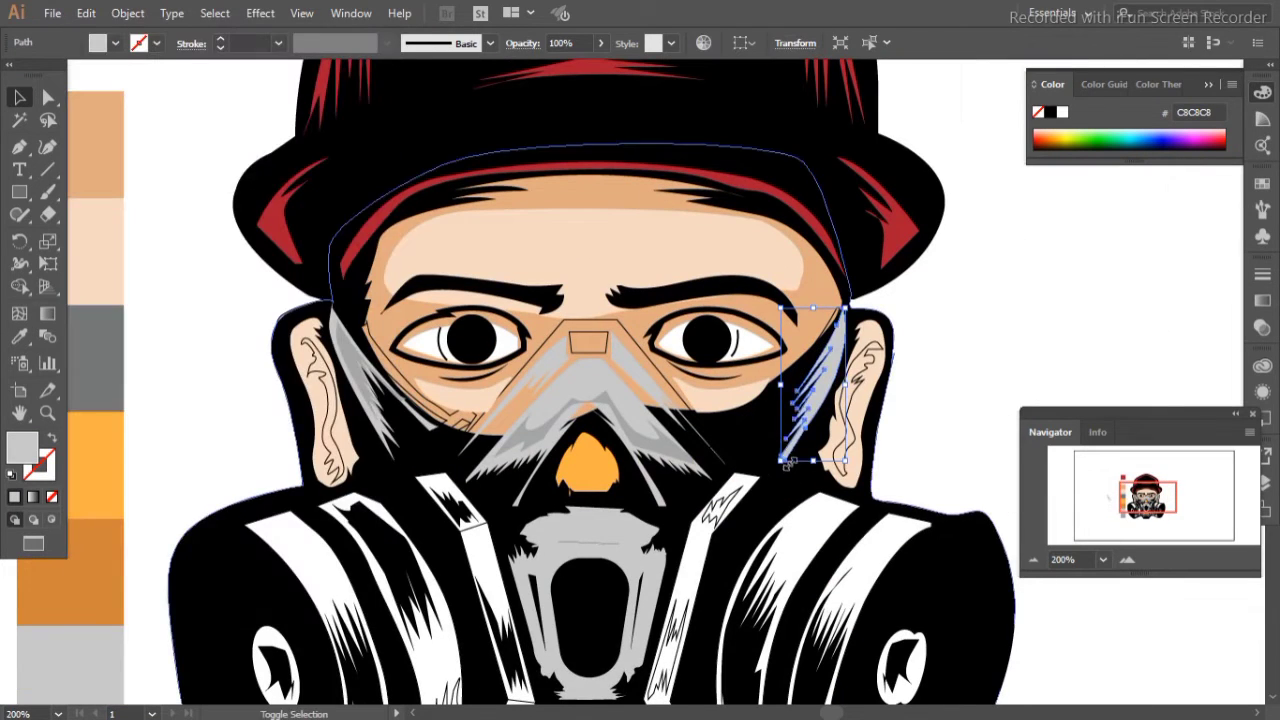
drag(840, 380, 820, 385)
click(1014, 341)
Step: Paste copies of the straps and filter behind the originals
scroll(1014, 341, down, 5)
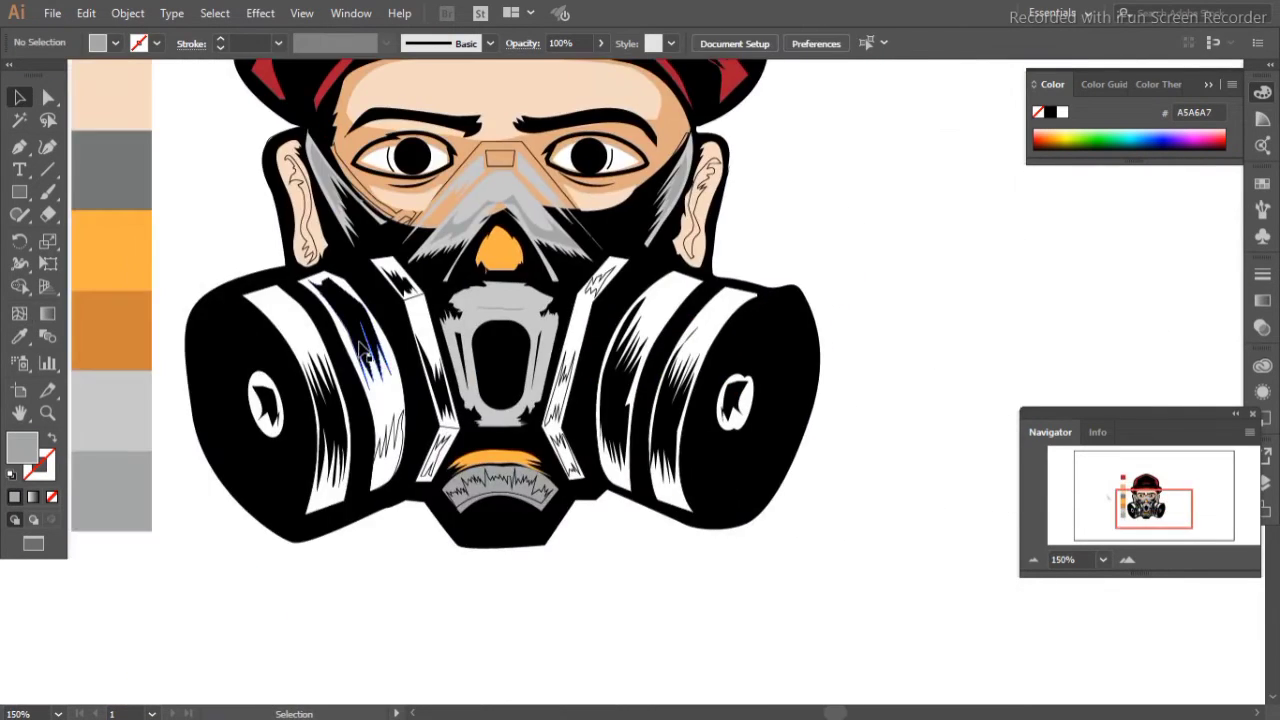
click(457, 414)
shift+click(620, 380)
click(86, 13)
click(134, 165)
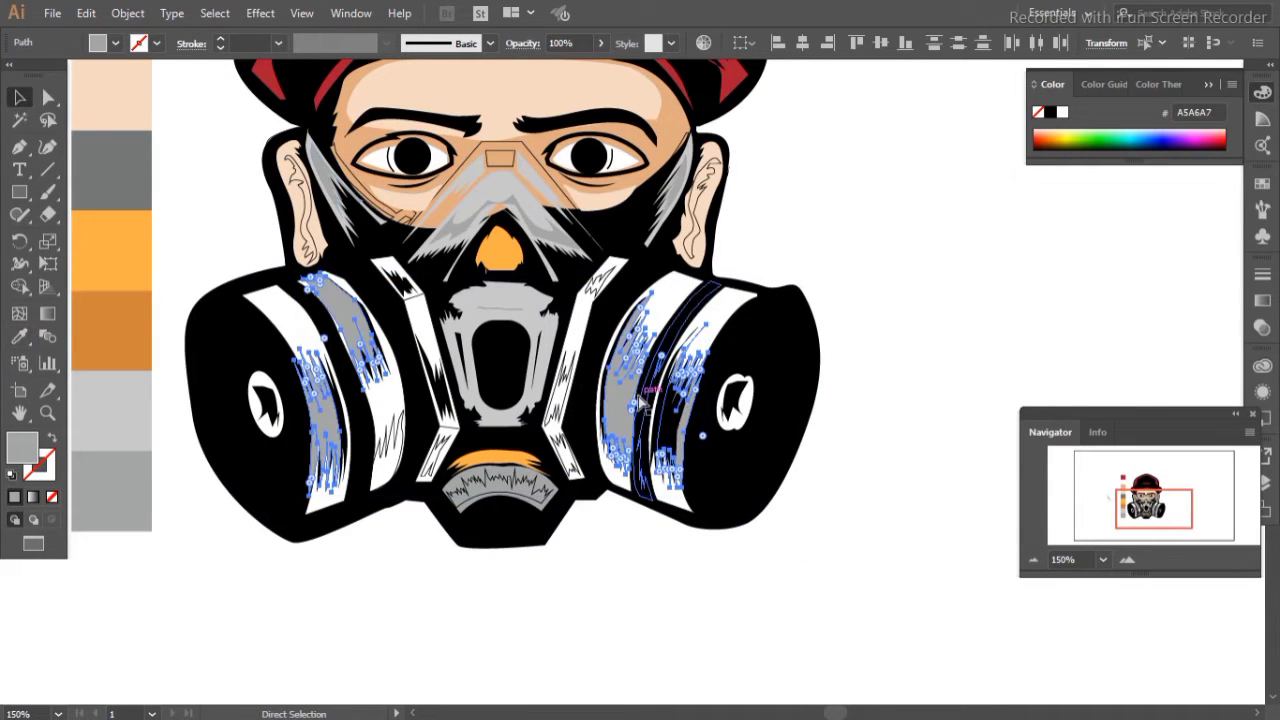
Step: Zoom in on the face and bring the mask's centre valve into view
key(ctrl+plus)
key(i)
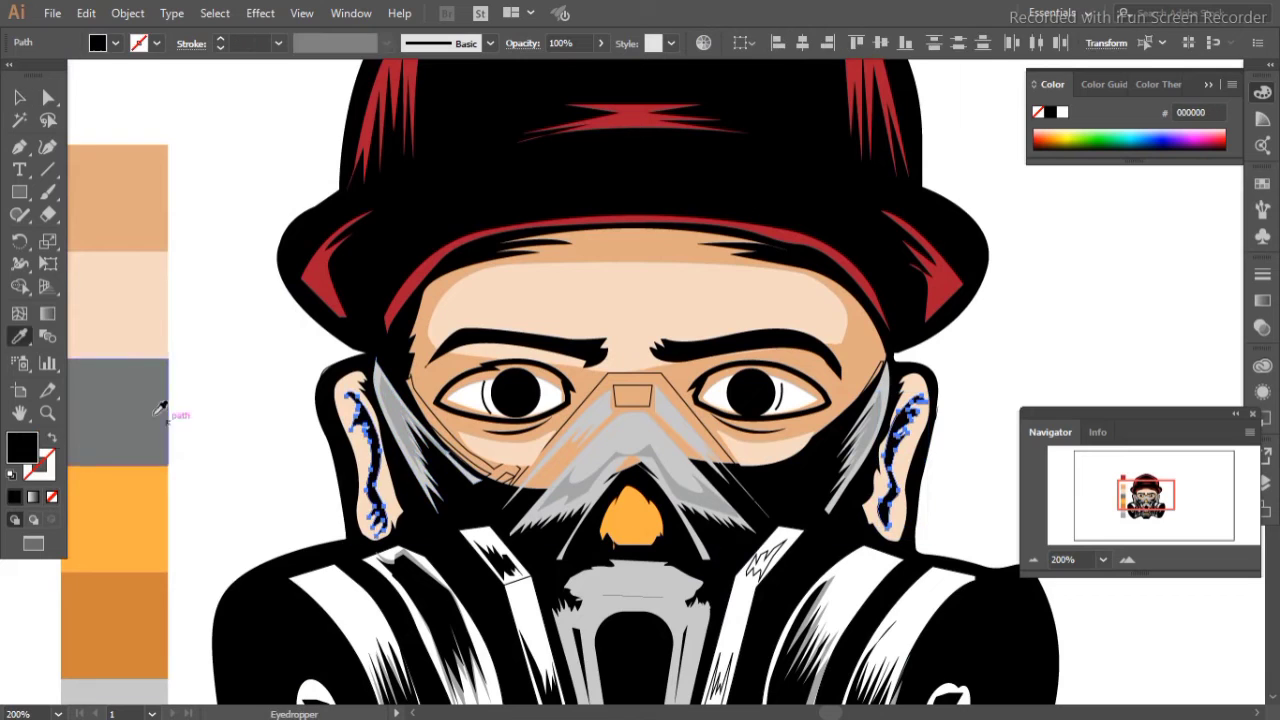
key(v)
key(ctrl+shift+a)
drag(414, 200, 458, 425)
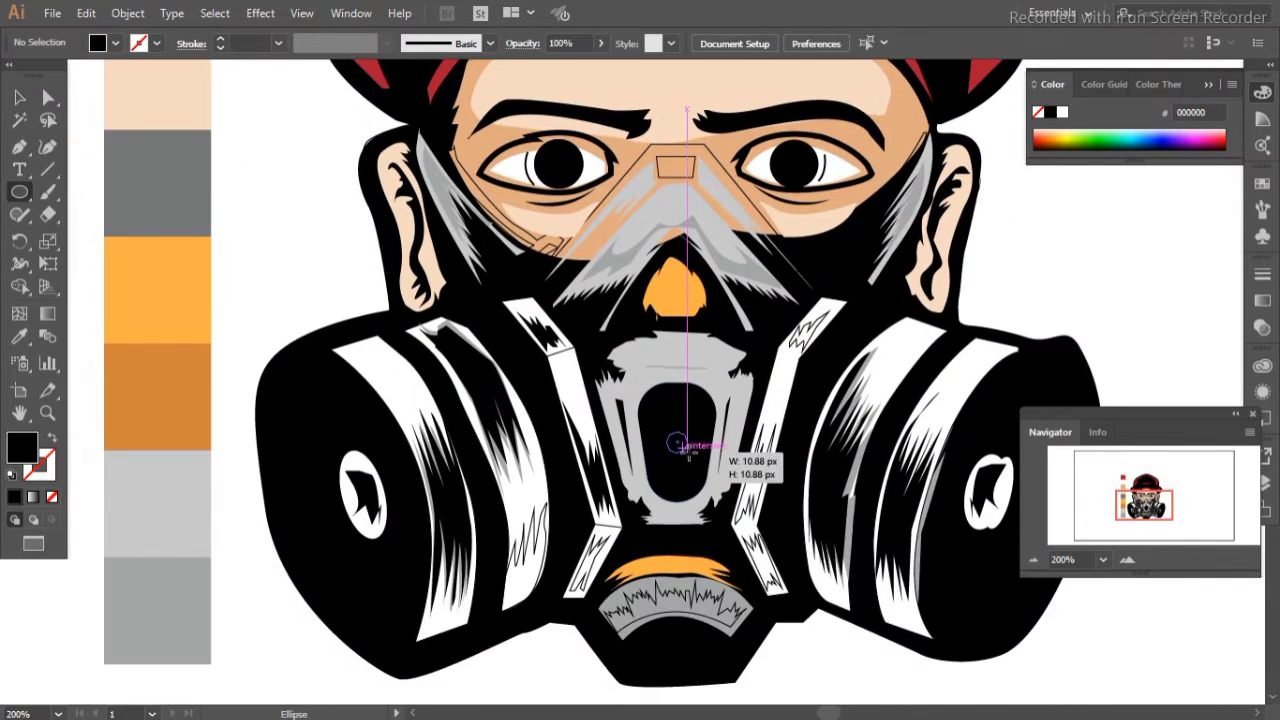
Step: Draw a small valve circle and fill both cartridge end ellipses with white #ffffff
click(19, 97)
mouse_move(688, 452)
mouse_down()
mouse_move(711, 478)
mouse_move(700, 470)
mouse_up()
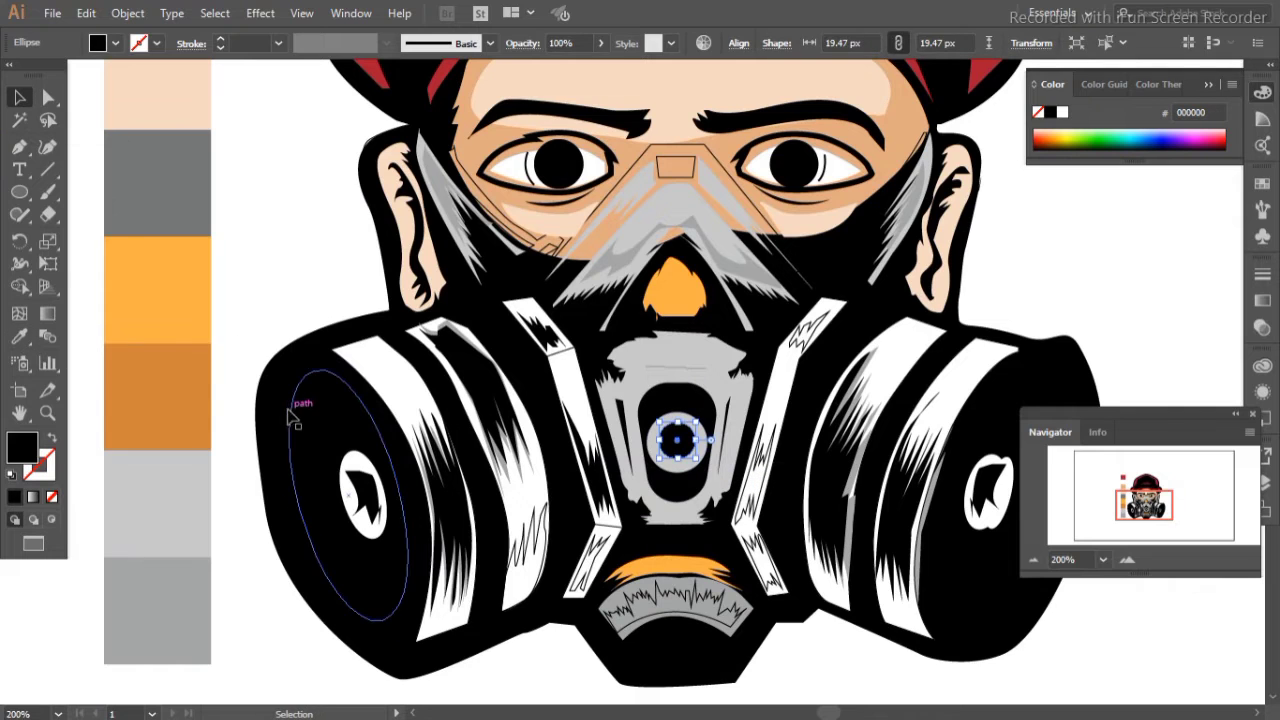
click(988, 580)
shift+click(300, 560)
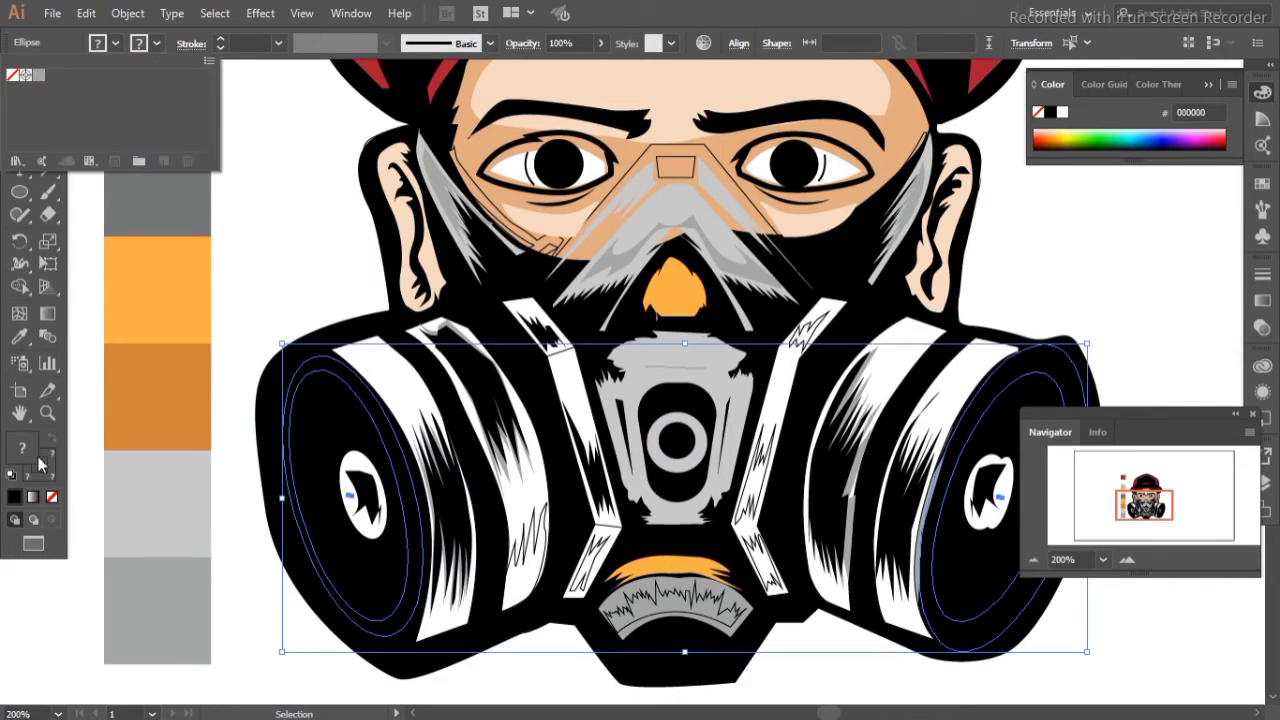
double_click(22, 447)
text(ffffff)
key(Return)
Step: Swap fill and stroke so both cartridge ellipses become white rings
click(231, 531)
click(300, 500)
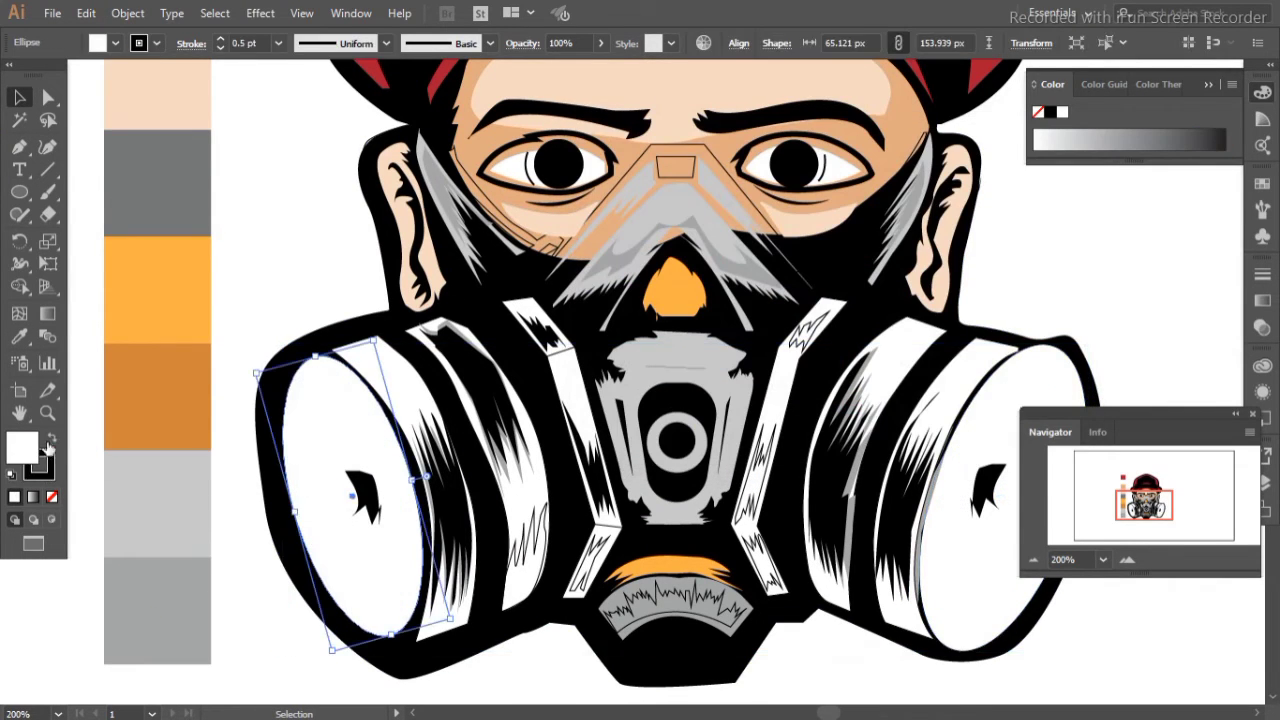
click(52, 437)
click(306, 634)
click(990, 600)
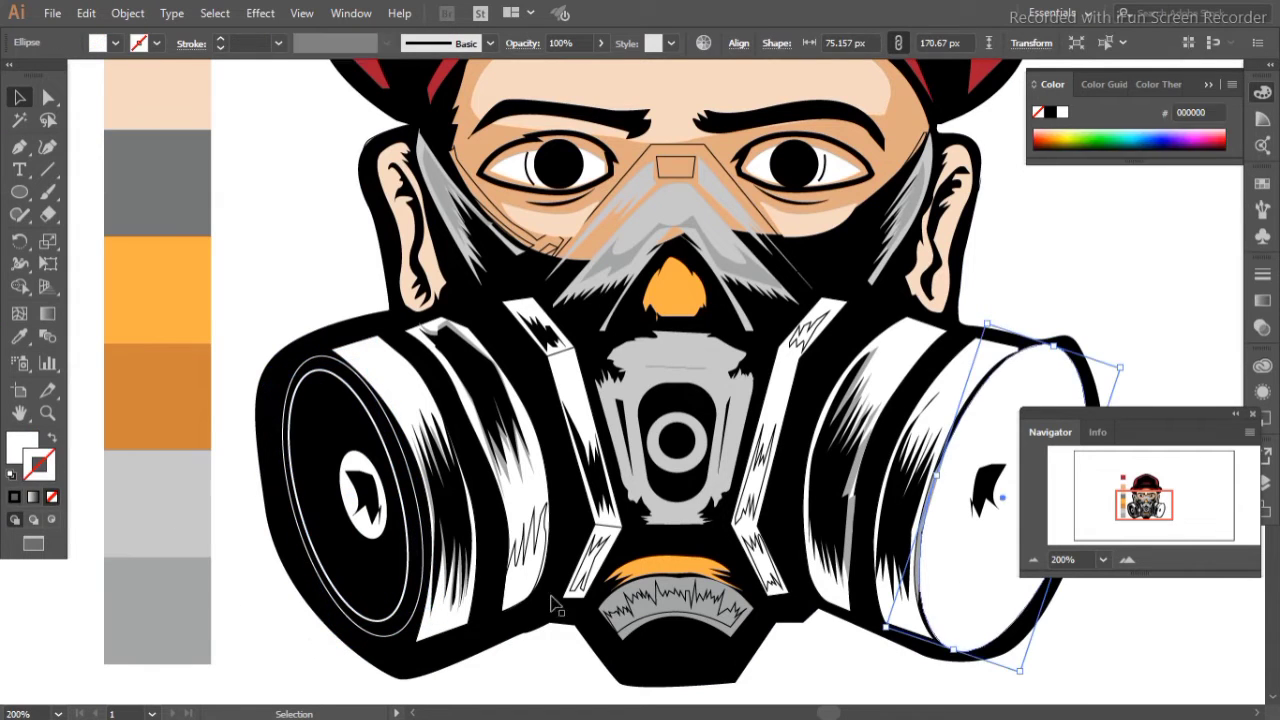
Step: Draw a small screw circle on the nose piece
click(818, 659)
drag(818, 659, 608, 699)
mouse_move(430, 247)
mouse_down()
mouse_move(450, 267)
mouse_move(493, 258)
mouse_up()
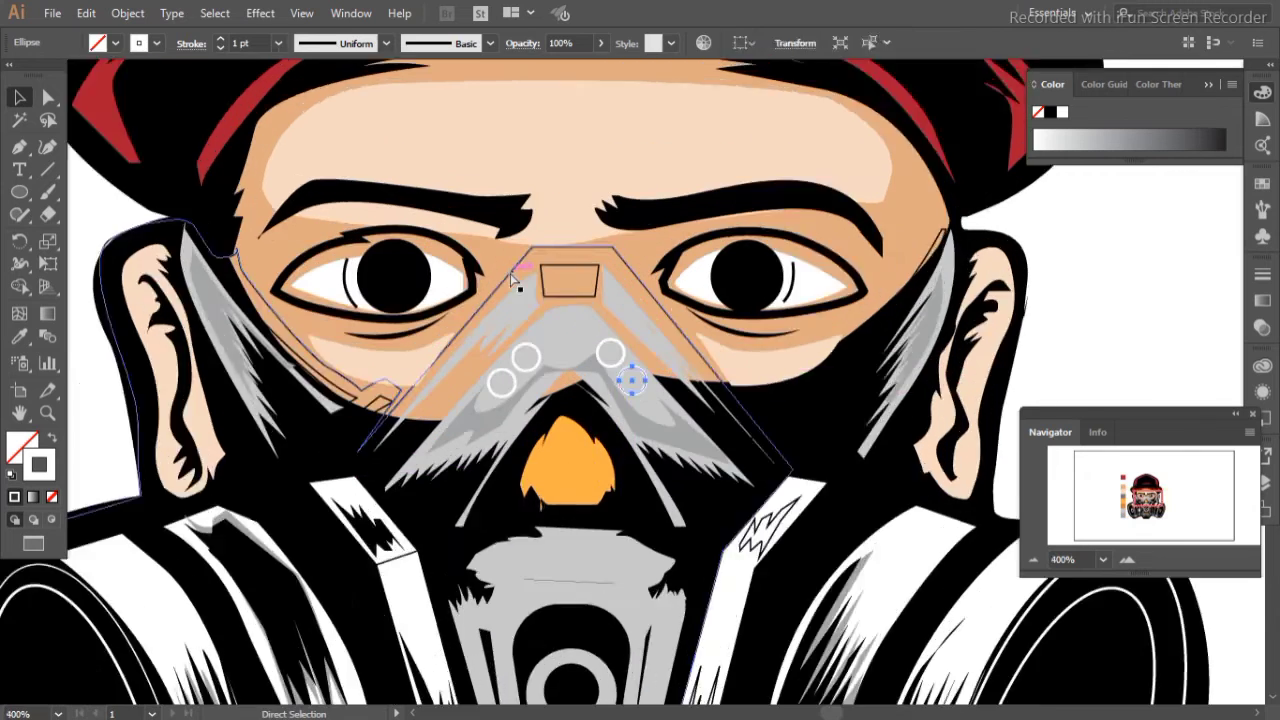
Step: Add a rotated copy of the screw circle, shrink it, and outline all four in black
scroll(445, 217, up, 5)
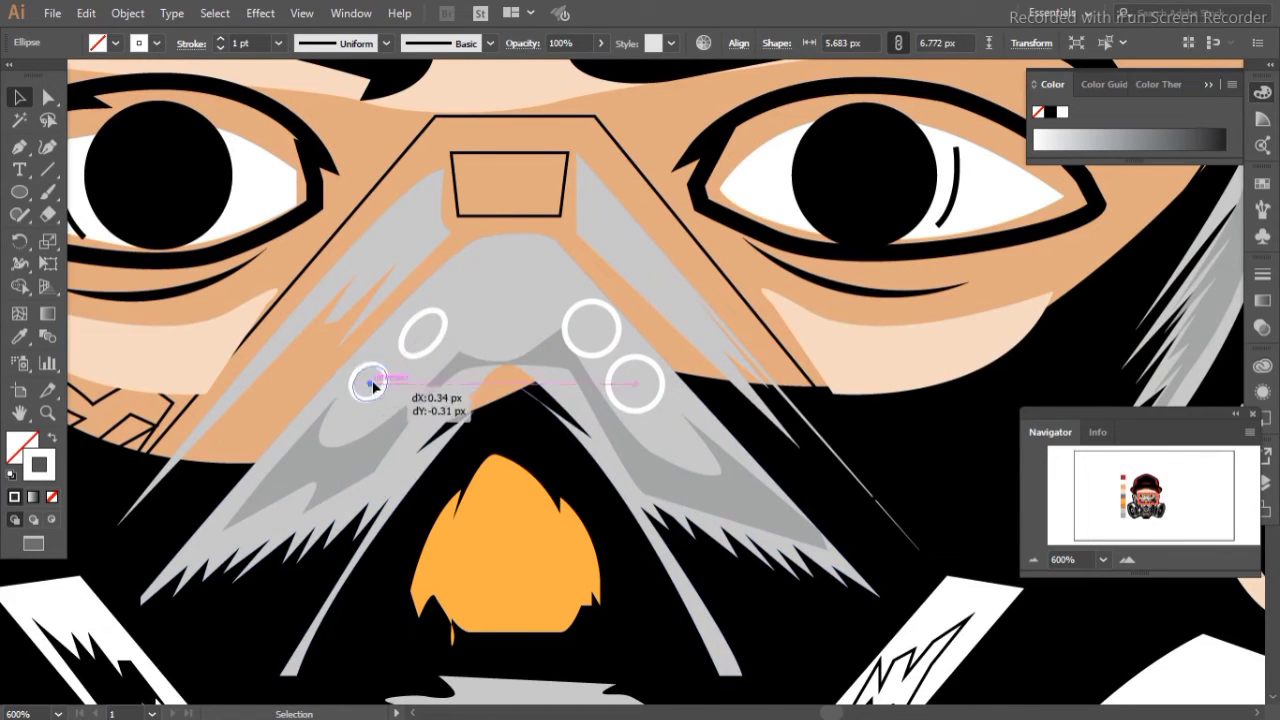
drag(630, 343, 632, 345)
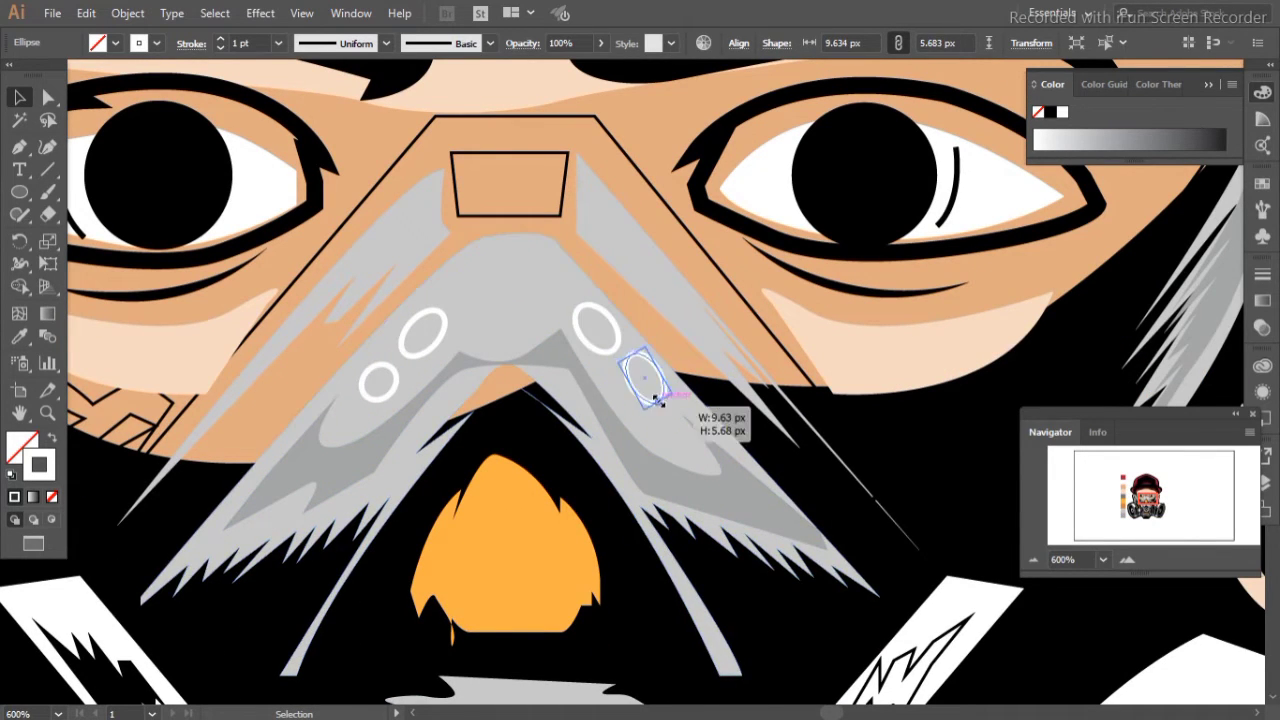
drag(659, 401, 631, 368)
shift+click(422, 330)
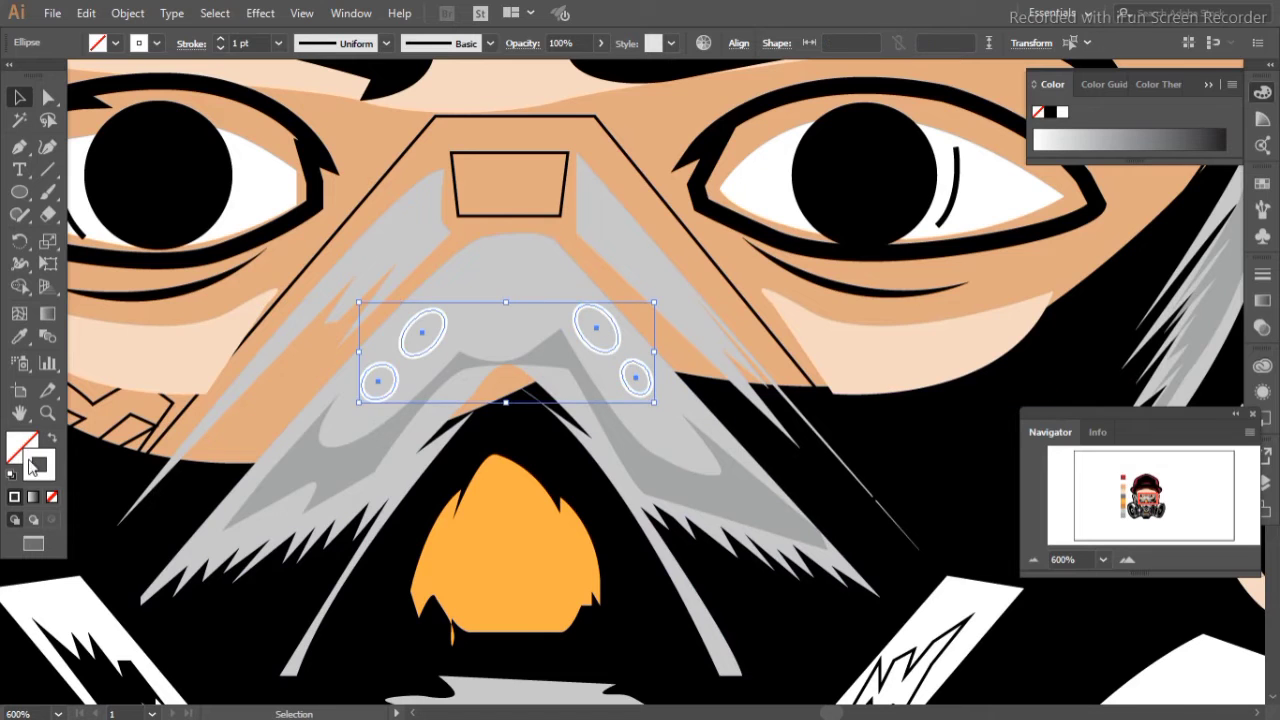
click(34, 465)
click(105, 505)
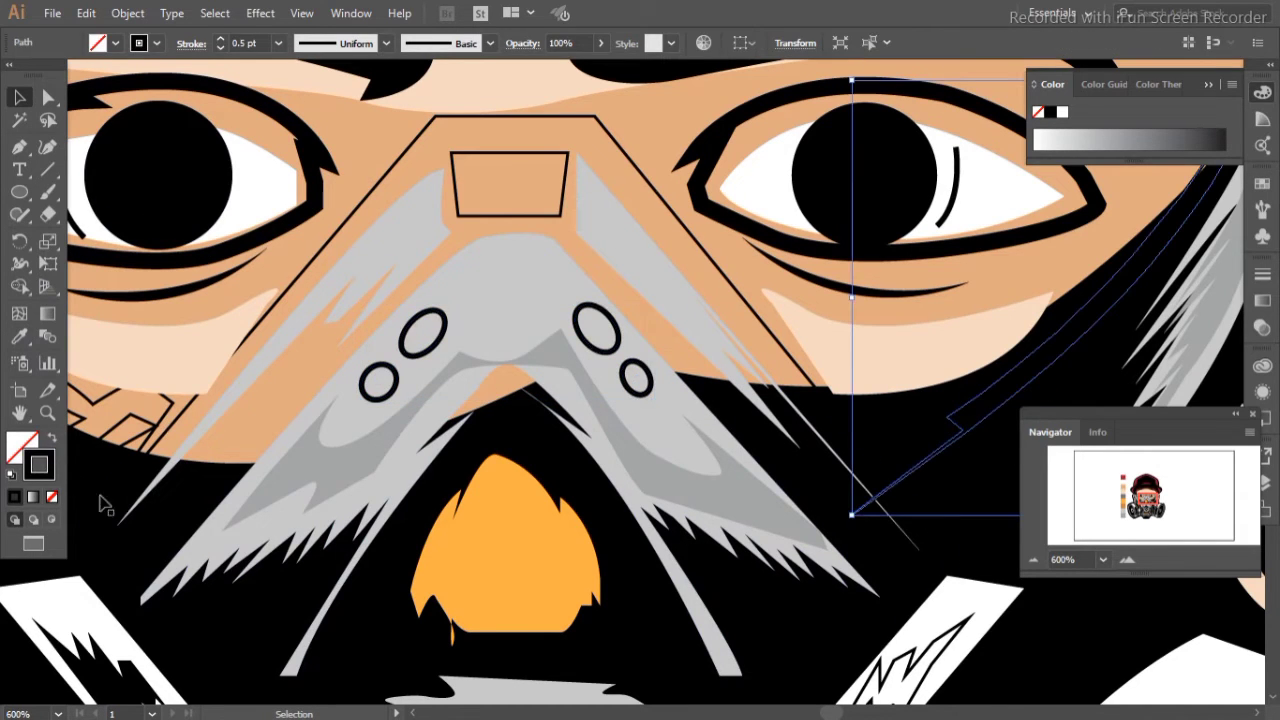
Step: Select the two strips beside the mask centre and swap their fill and stroke
click(271, 186)
scroll(492, 393, down, 4)
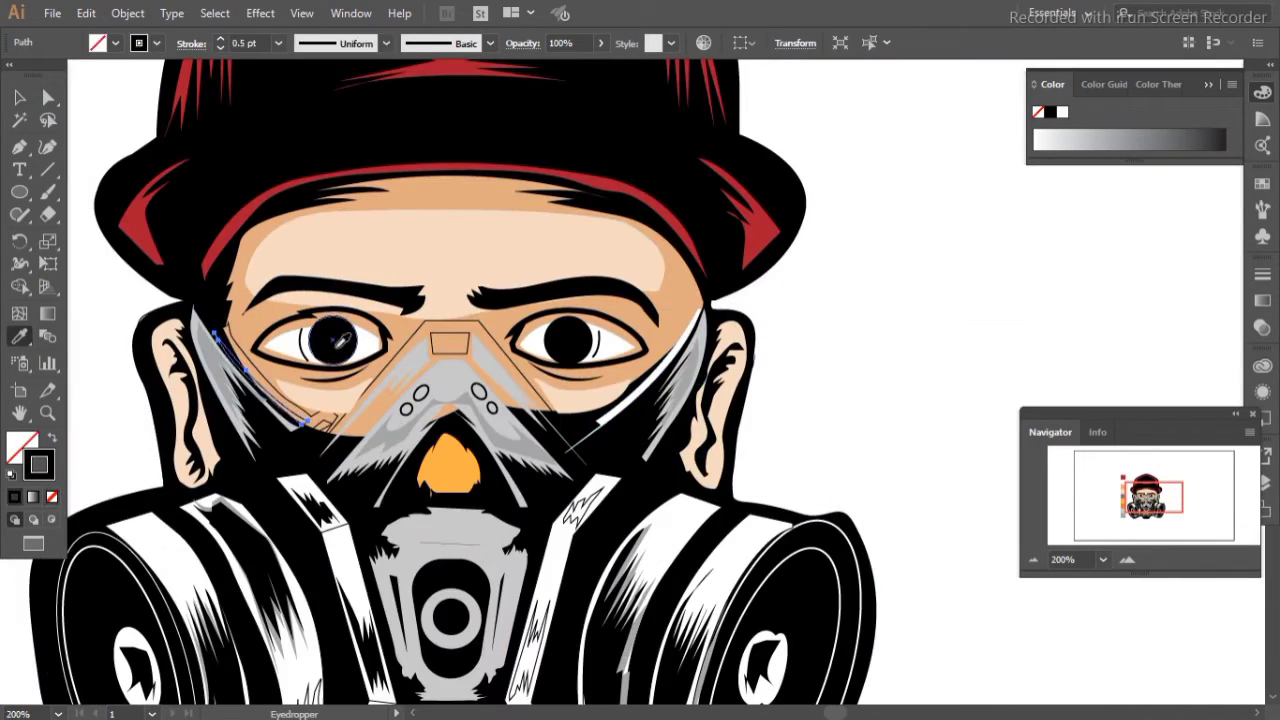
click(898, 358)
scroll(898, 358, up, 2)
click(685, 420)
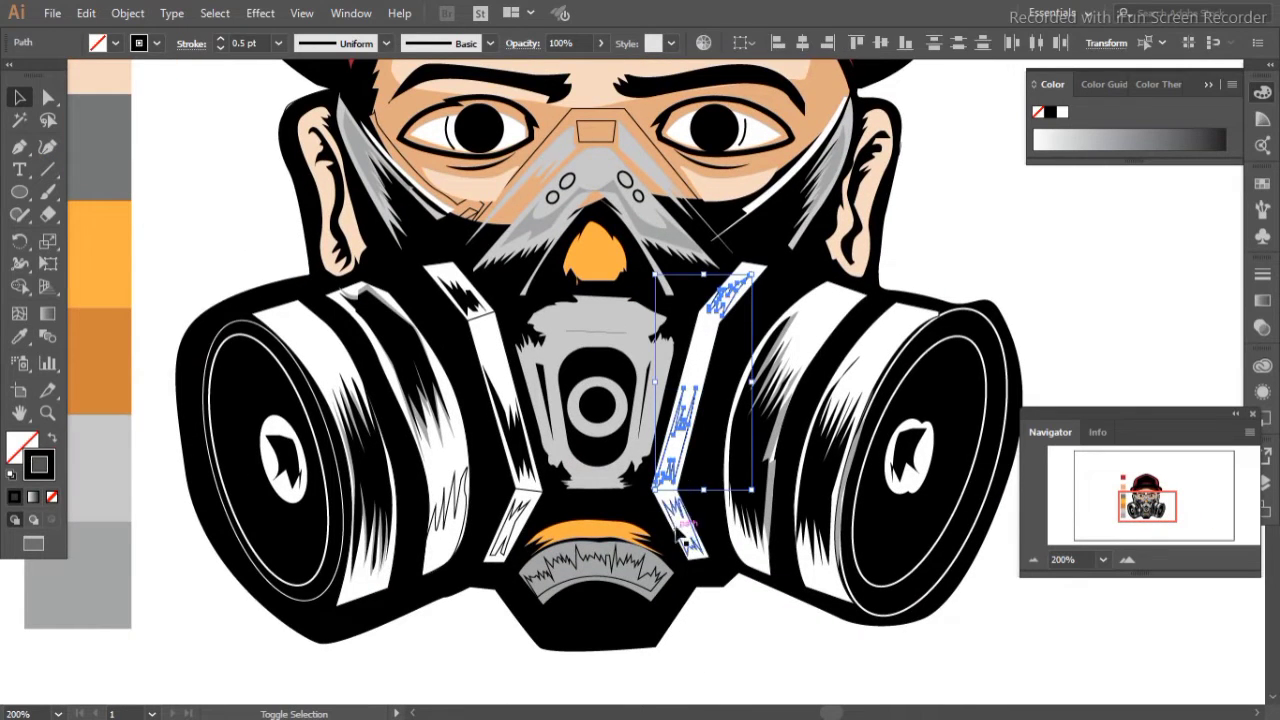
shift+click(513, 528)
click(53, 440)
Step: Draw an oval at the bottom of the mask and eyedrop a light colour onto it
key(l)
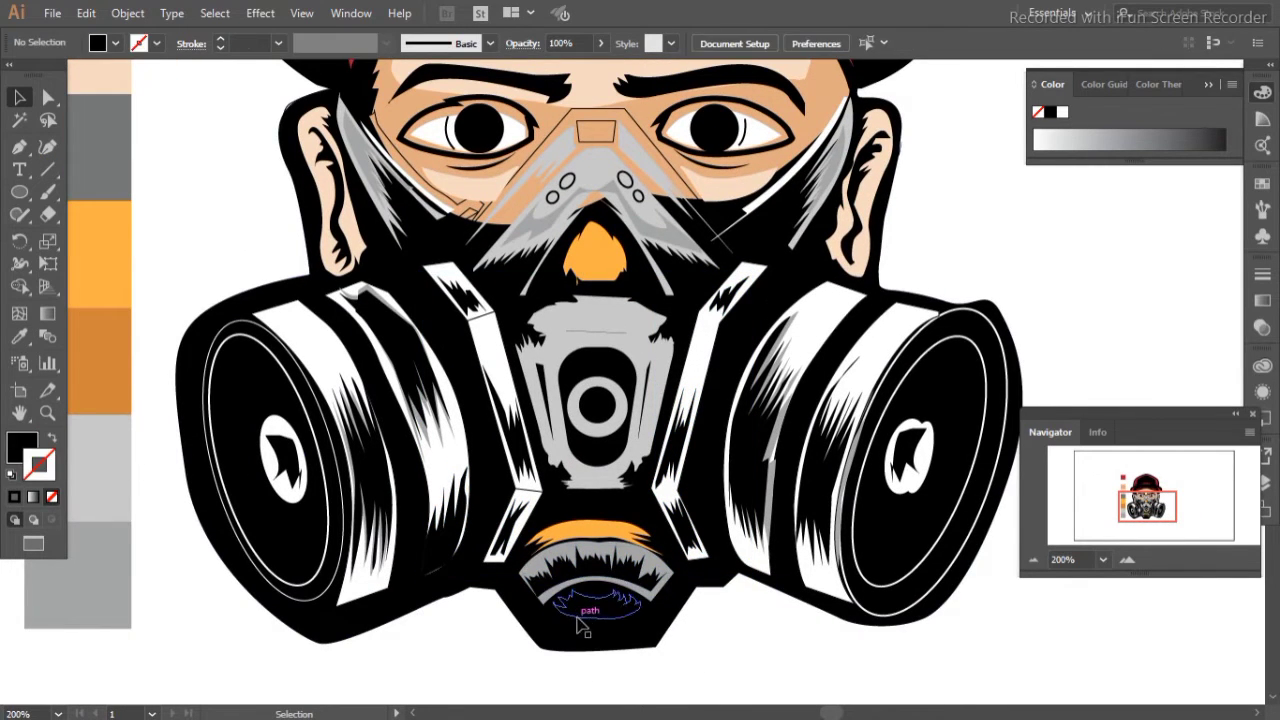
drag(540, 580, 652, 620)
key(i)
click(520, 200)
key(v)
click(425, 685)
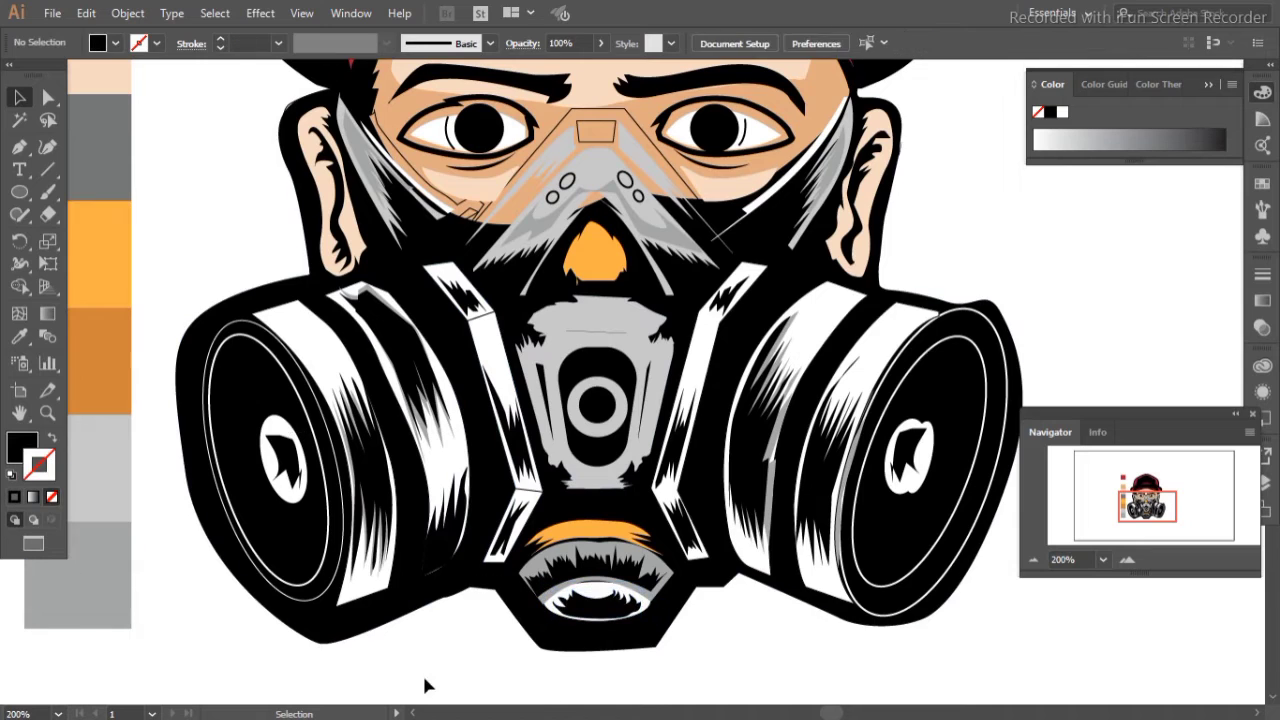
Step: Colour the stripes on both cartridges orange
click(790, 450)
key(i)
click(100, 340)
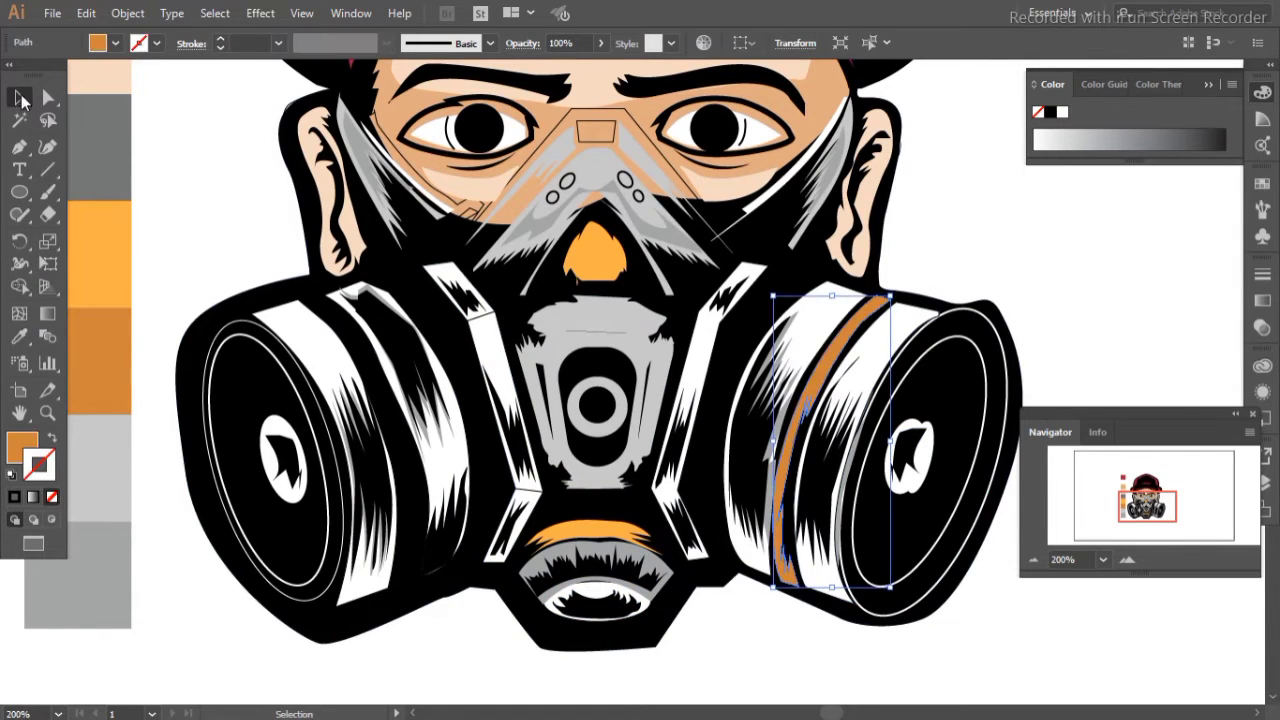
ctrl+click(470, 420)
click(111, 337)
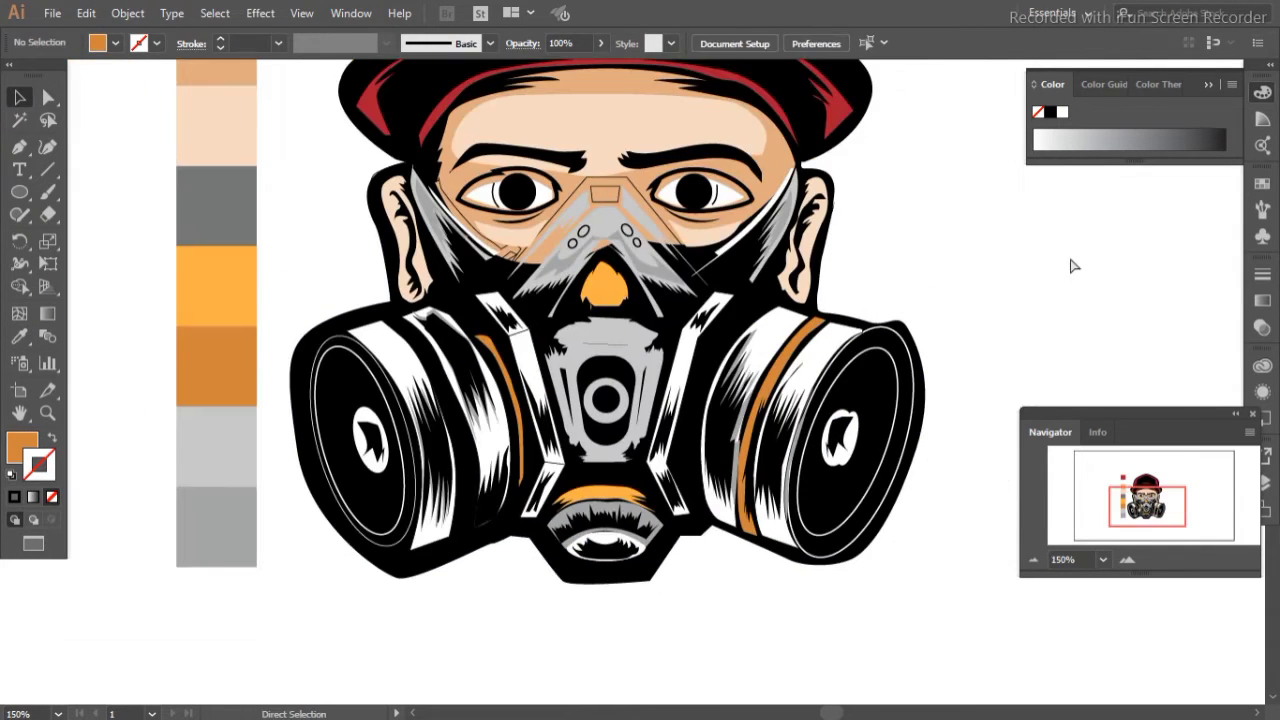
click(705, 400)
Step: Pen a curved stripe on the left cartridge and move a reordered hatching copy onto the right
key(i)
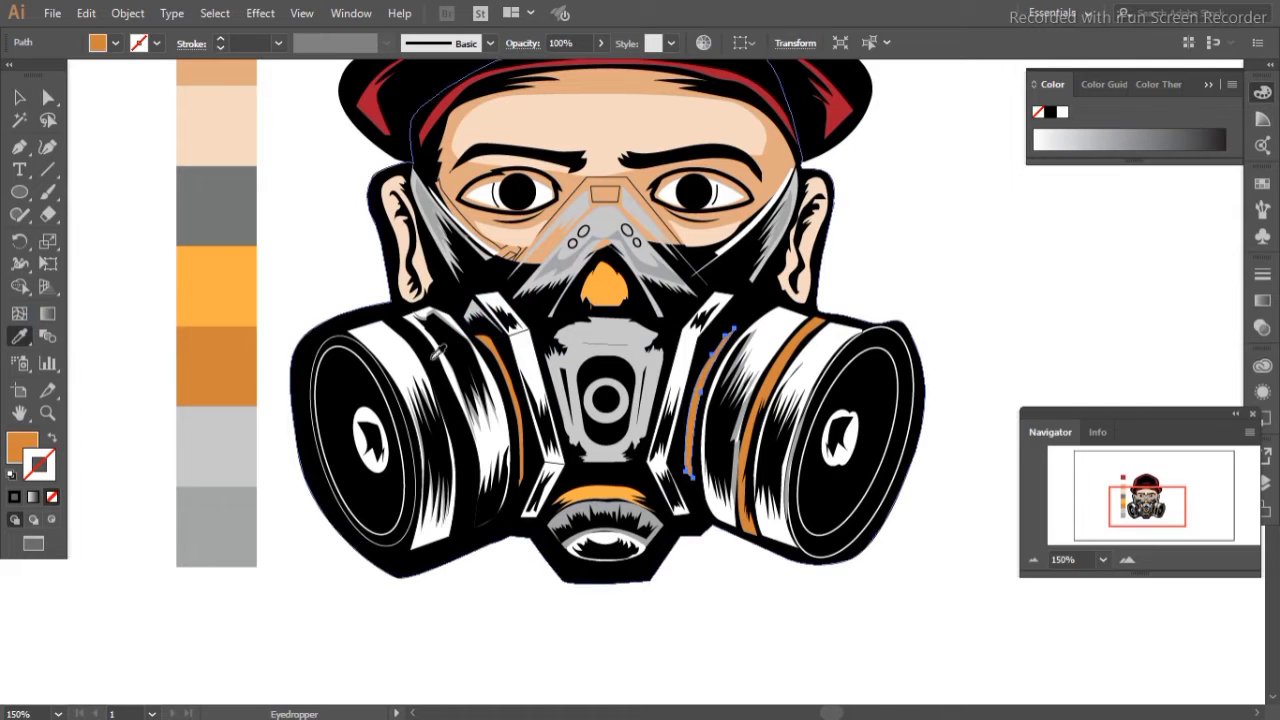
click(19, 145)
drag(455, 532, 474, 498)
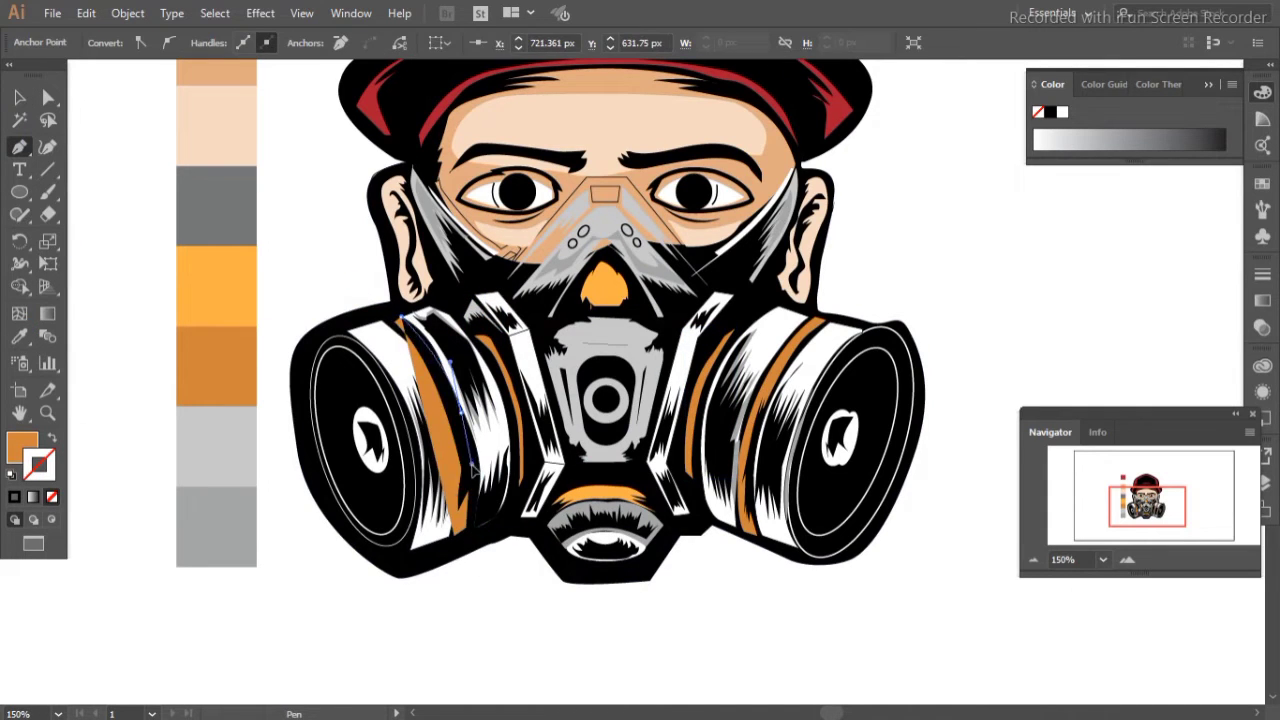
drag(455, 430, 780, 452)
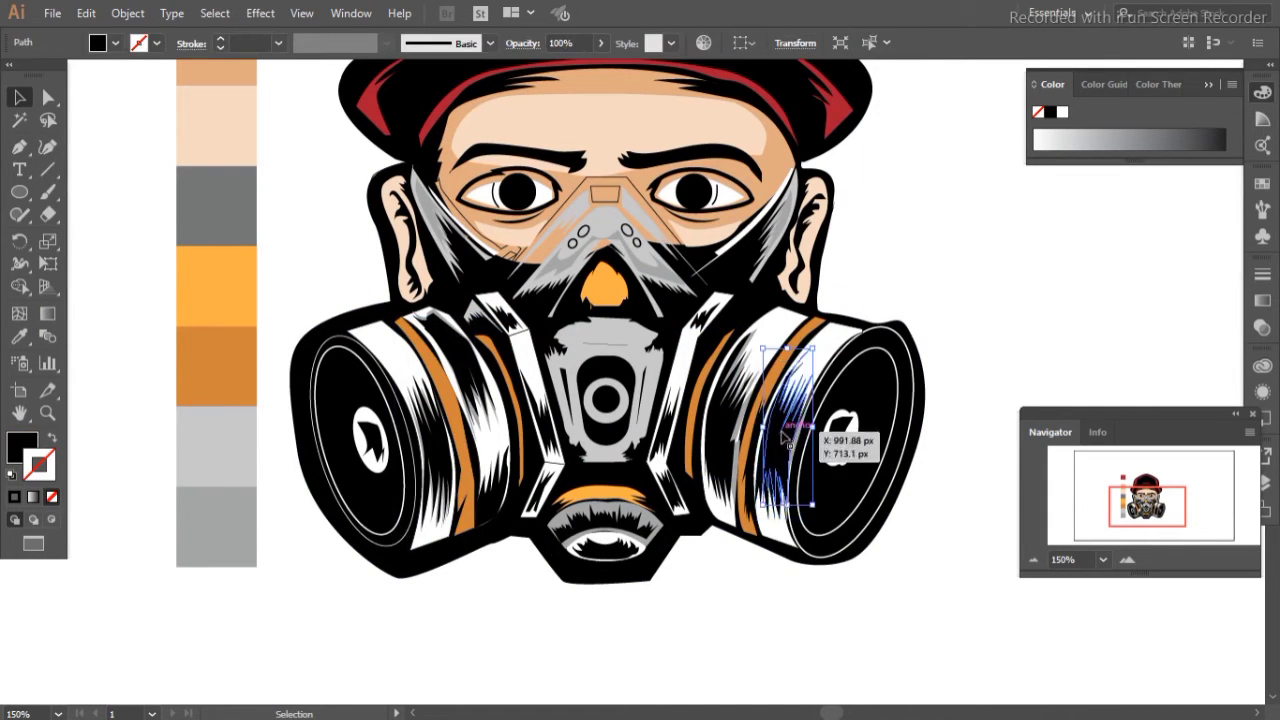
click(128, 13)
click(465, 31)
click(447, 447)
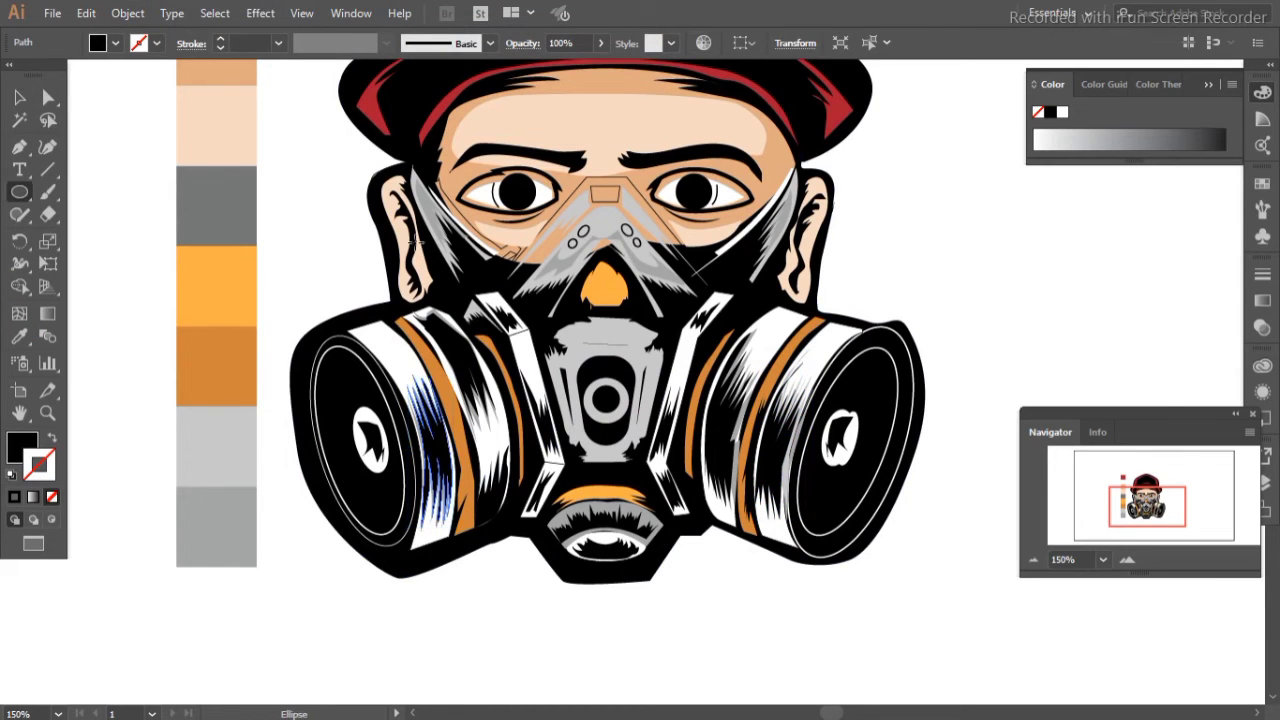
Step: Draw a white oval in the mask centre and start filling the nose screws orange
drag(585, 334, 628, 348)
click(1062, 111)
key(v)
click(418, 645)
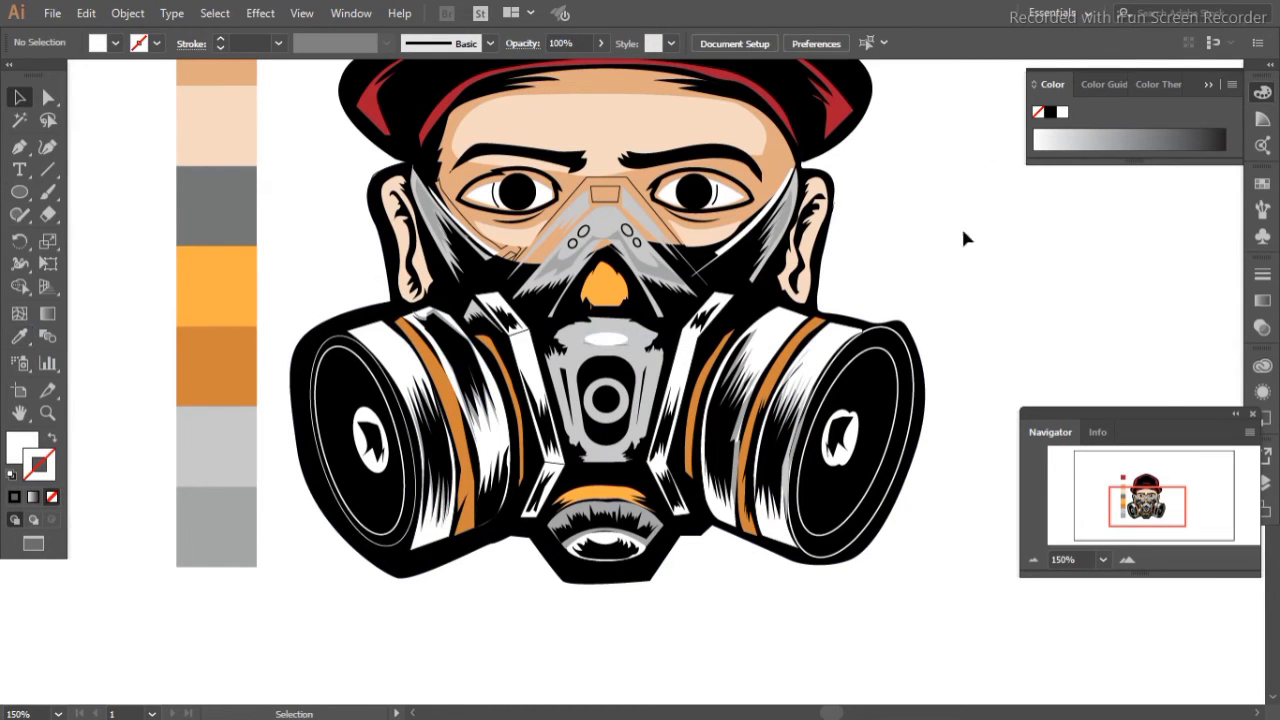
click(584, 231)
shift+click(628, 229)
Step: Finish the nose screws in orange and make the nose-bridge rectangle grey
key(ctrl+plus)
key(ctrl+plus)
key(ctrl+plus)
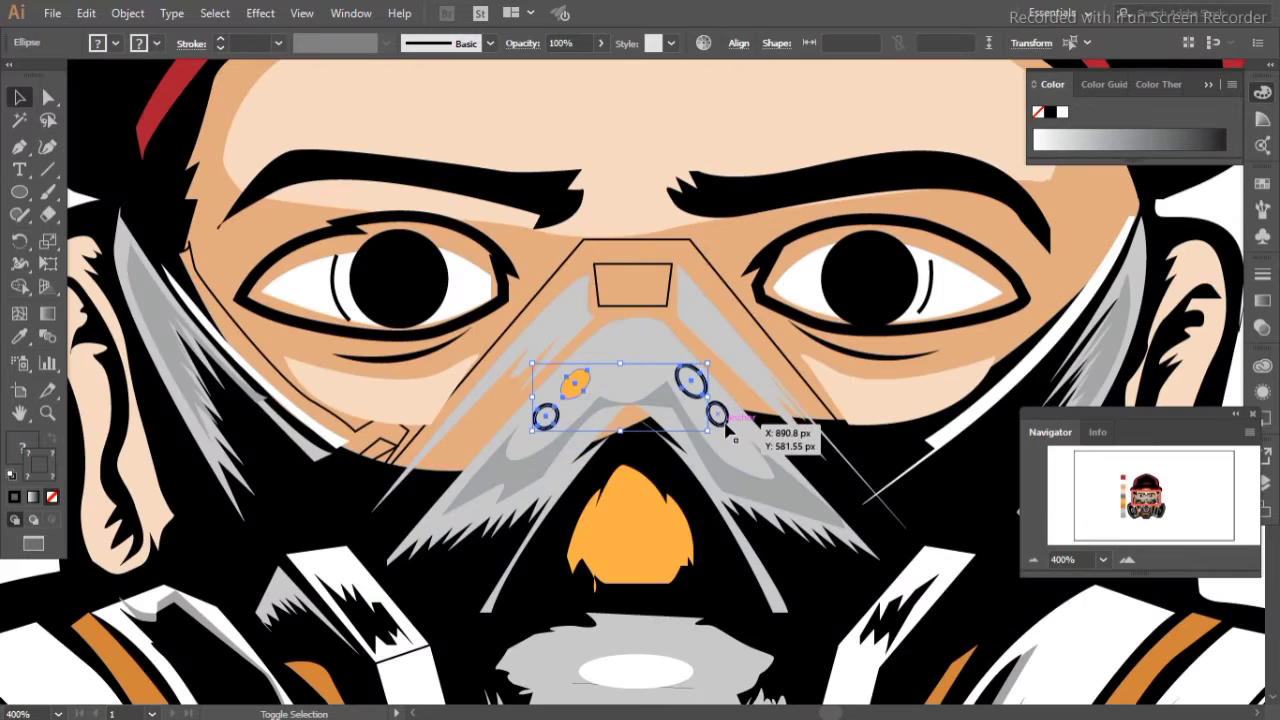
shift+click(717, 413)
key(i)
click(575, 383)
key(ctrl+shift+a)
key(ctrl+minus)
click(626, 497)
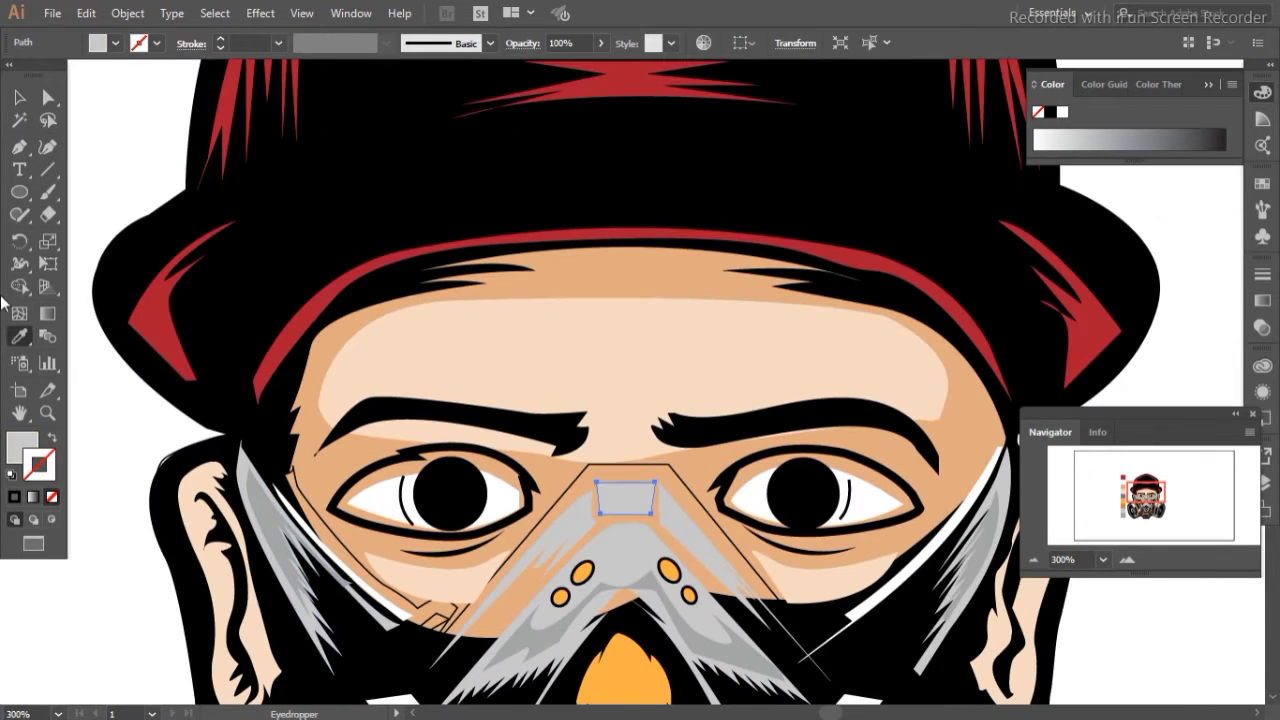
key(v)
key(Return)
click(631, 508)
Step: Trace a black backing shape along the mask's top and lower edges with the Pen tool
key(ctrl+shift+a)
key(ctrl+minus)
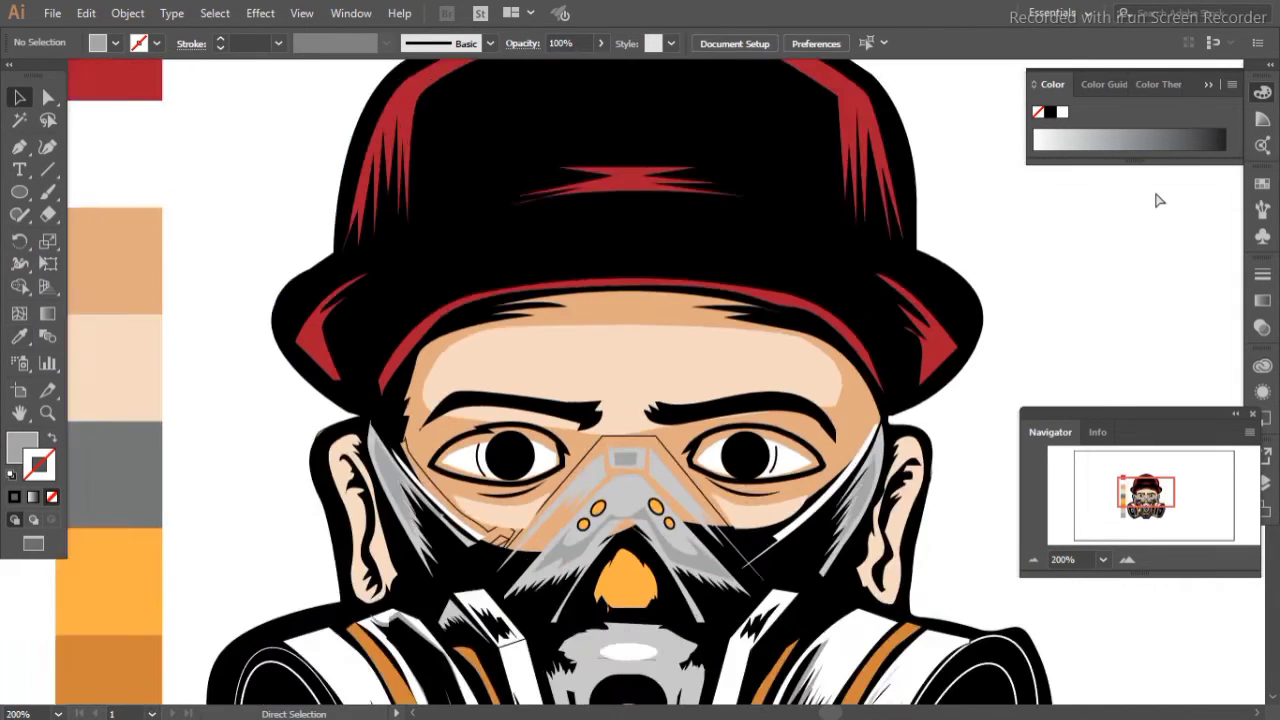
key(ctrl+minus)
click(630, 437)
key(ctrl+shift+a)
key(p)
key(ctrl+plus)
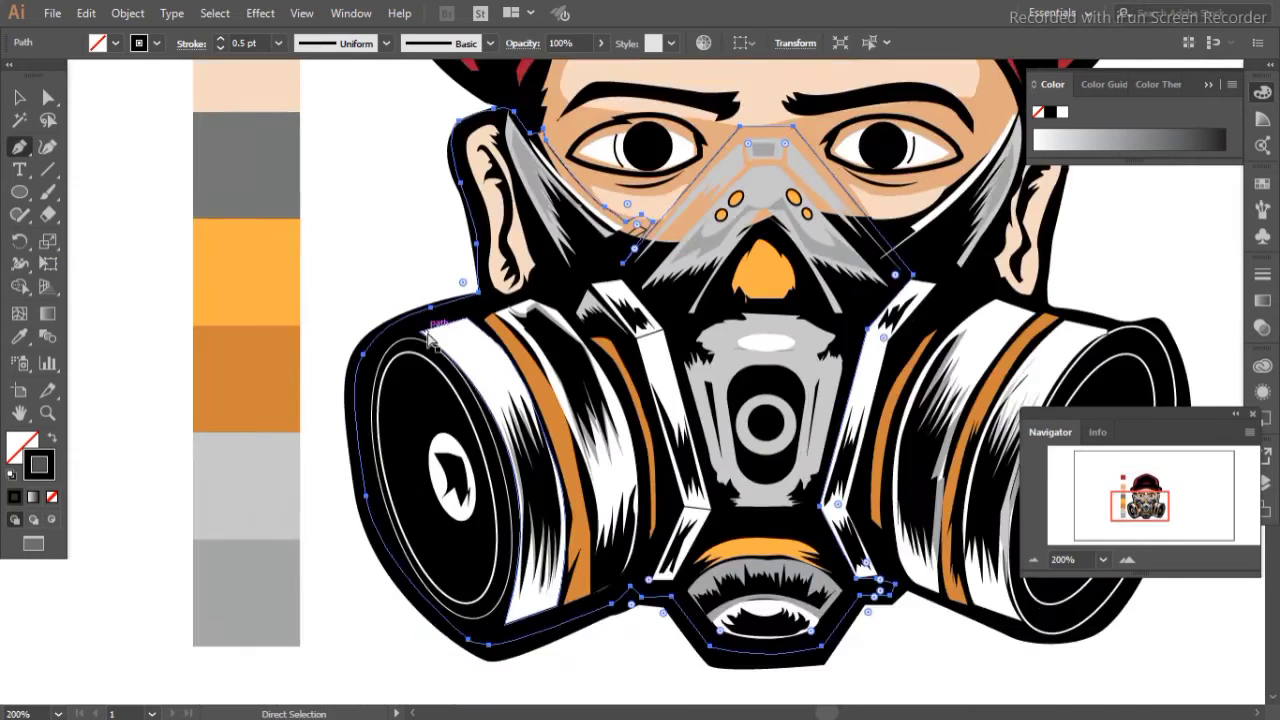
key(ctrl+plus)
click(600, 316)
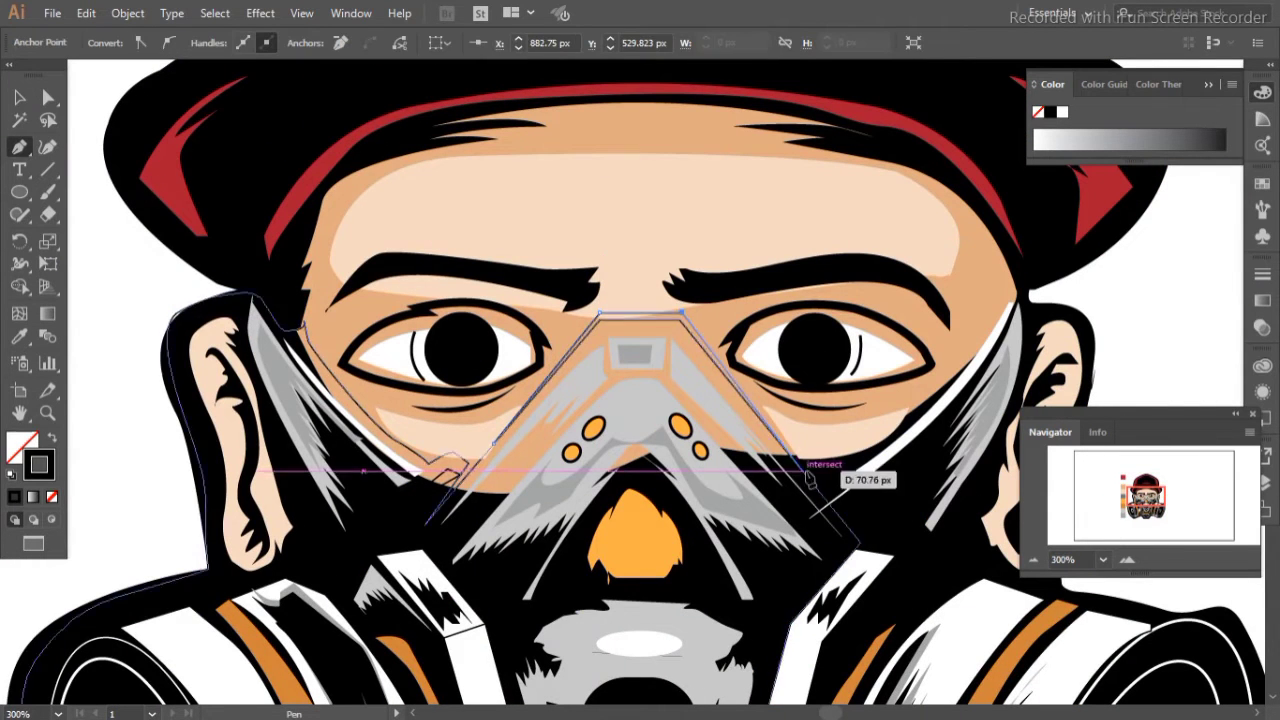
click(680, 314)
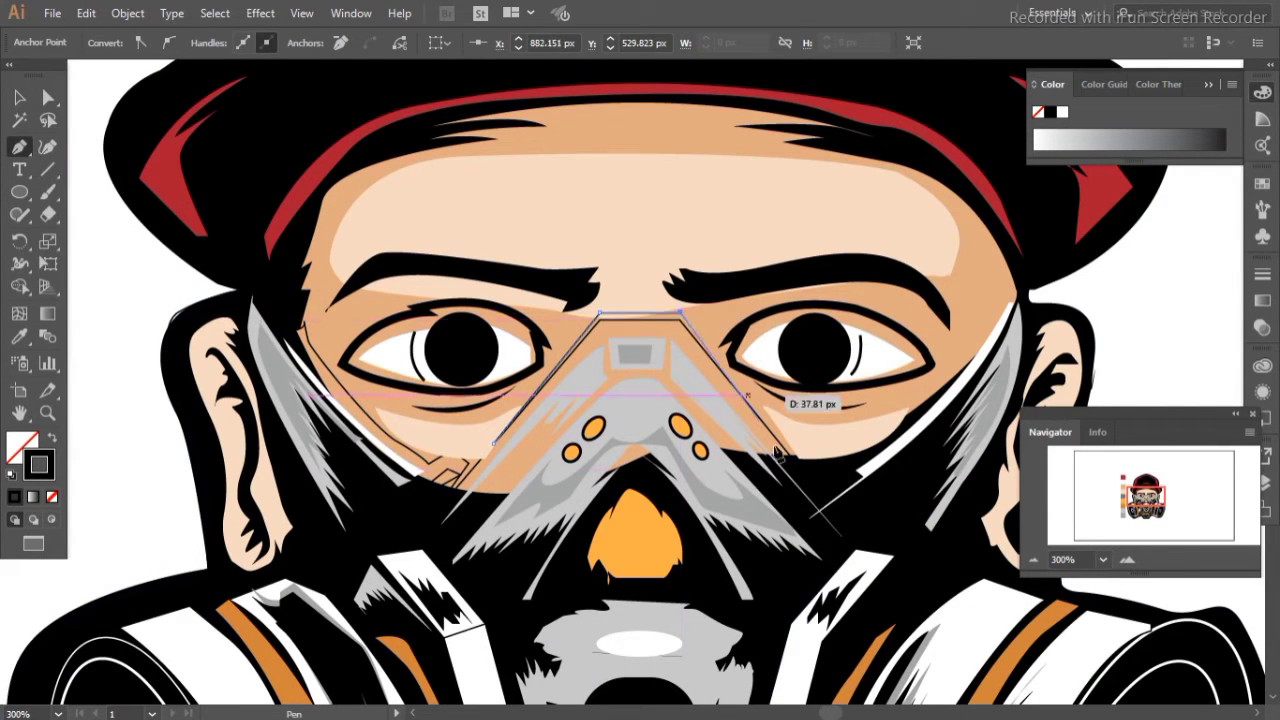
click(850, 533)
click(834, 563)
Step: Send the black backing shape behind the grey mask and zoom out to the whole head
click(127, 12)
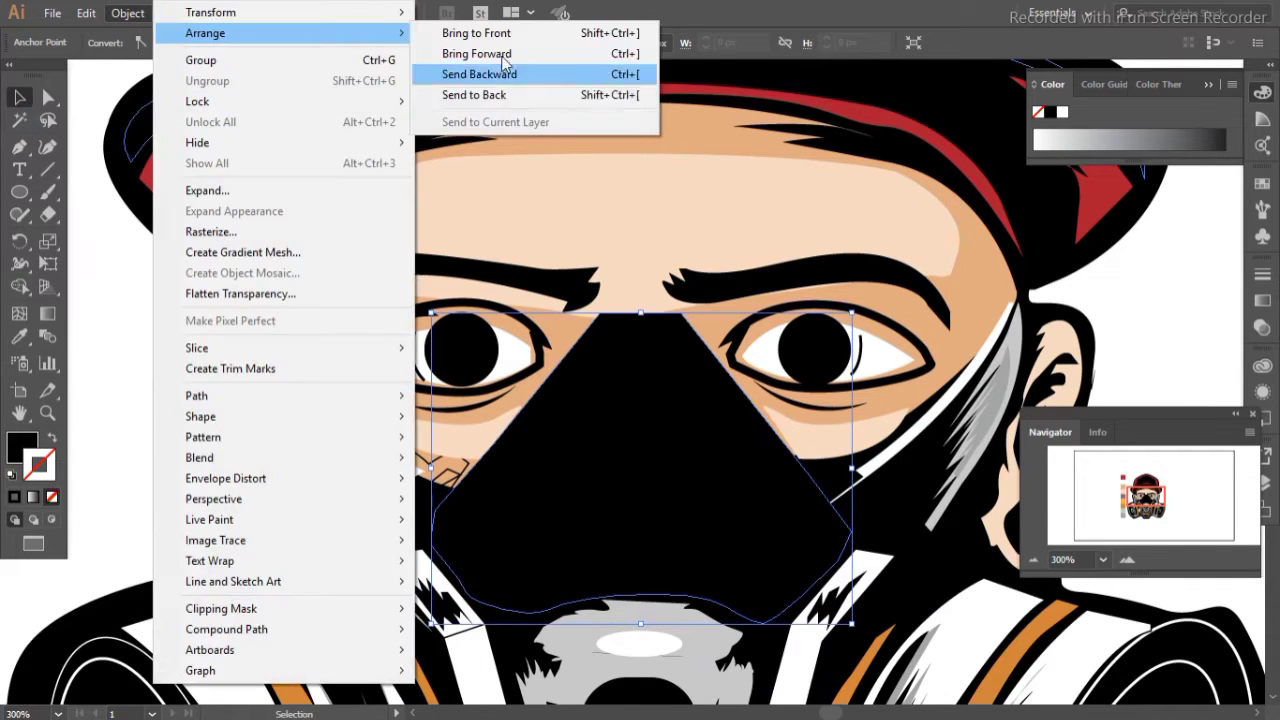
click(490, 69)
key(ctrl+shift+a)
key(ctrl+minus)
key(ctrl+minus)
drag(622, 268, 549, 138)
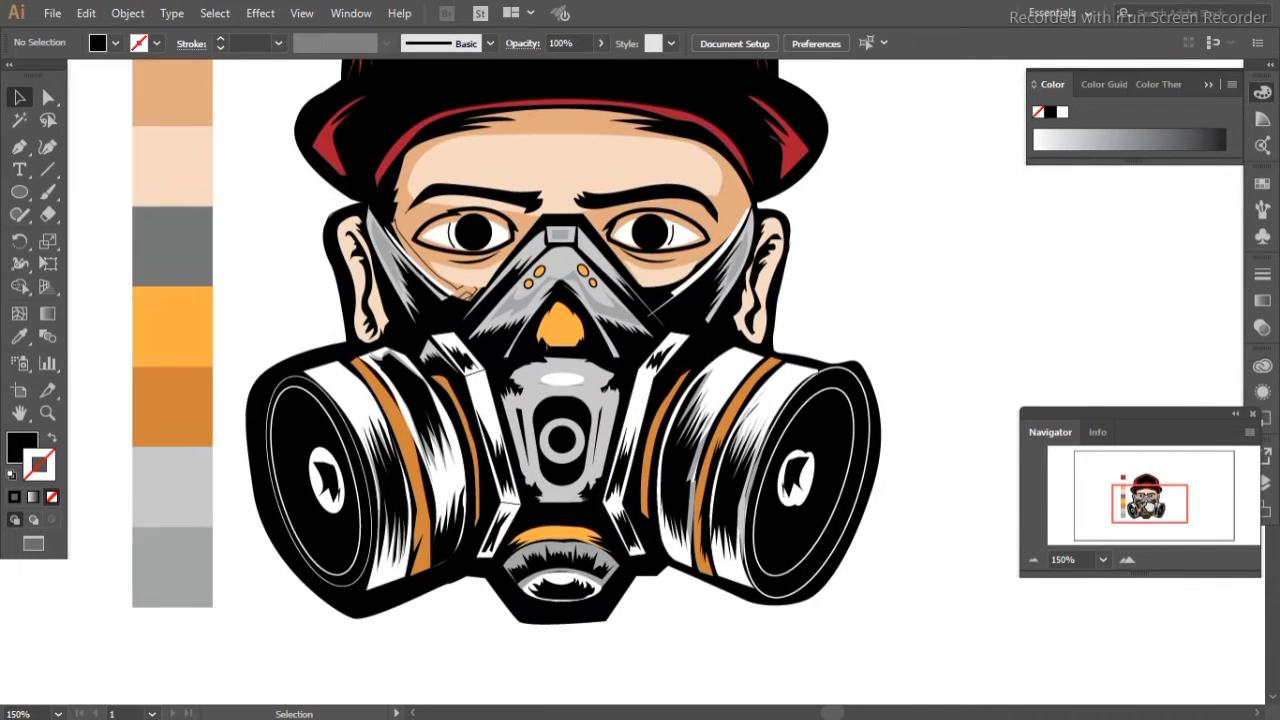
Step: Fill the small centre valve ring with grey from the swatches
click(558, 455)
drag(563, 441, 564, 442)
key(i)
click(172, 245)
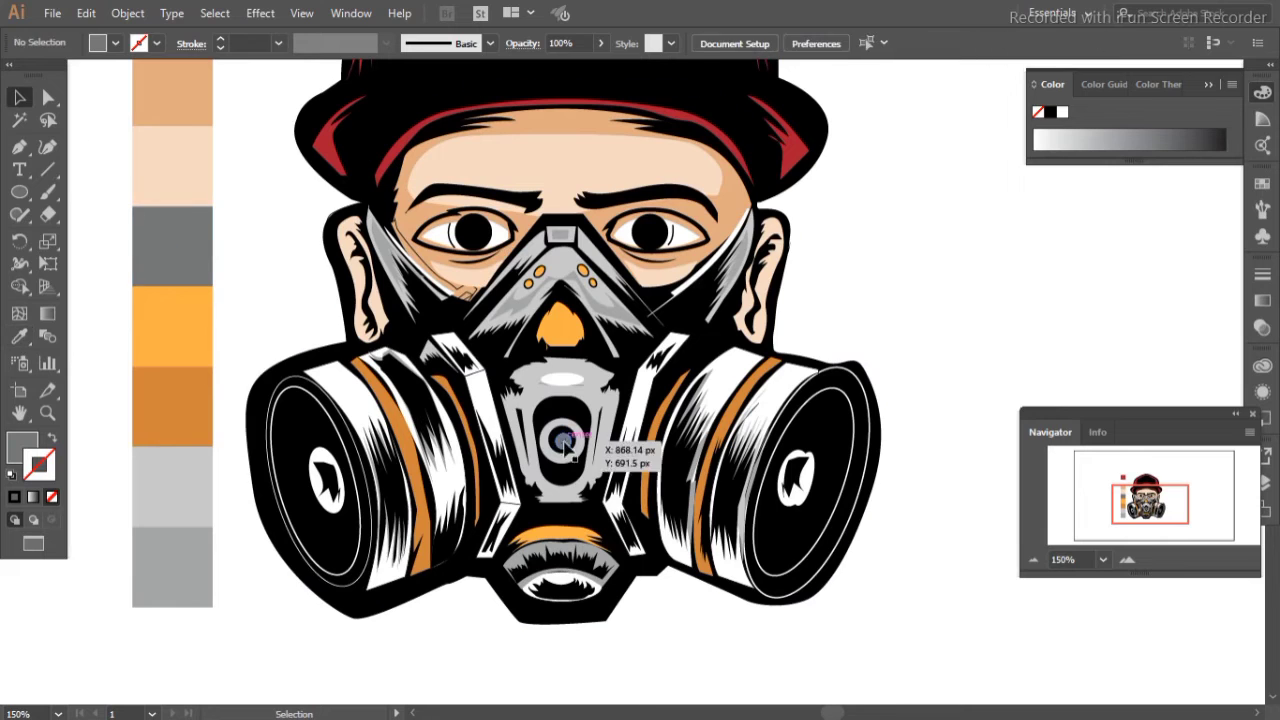
click(561, 517)
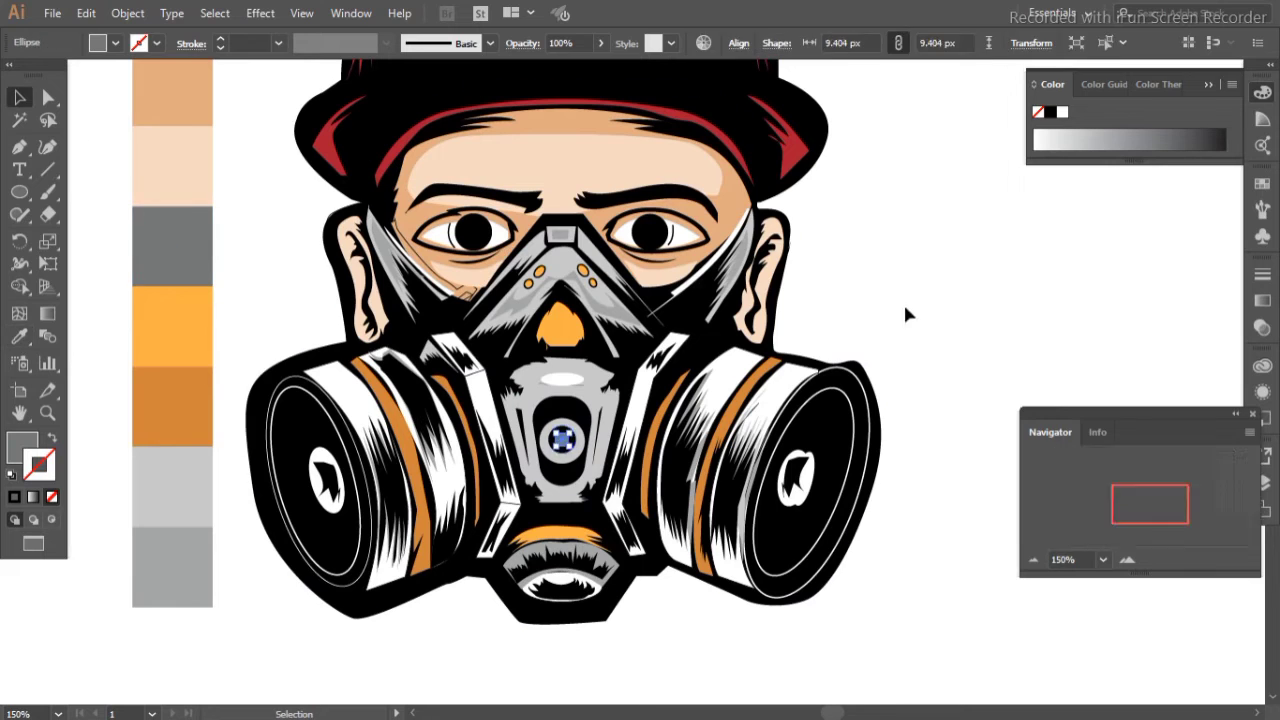
Step: Pen a light grey shading shape along the top of the left eye white
click(470, 237)
key(ctrl+plus)
key(ctrl+plus)
key(ctrl+plus)
click(21, 149)
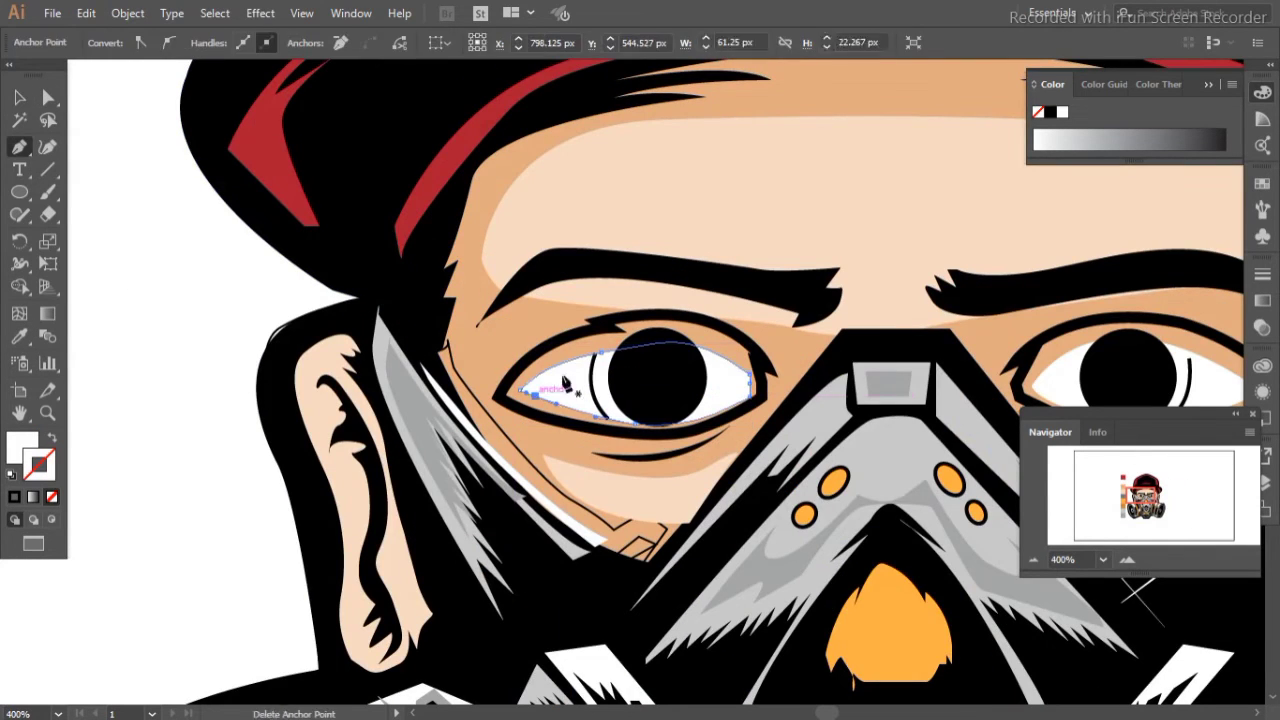
click(750, 378)
click(710, 355)
click(590, 348)
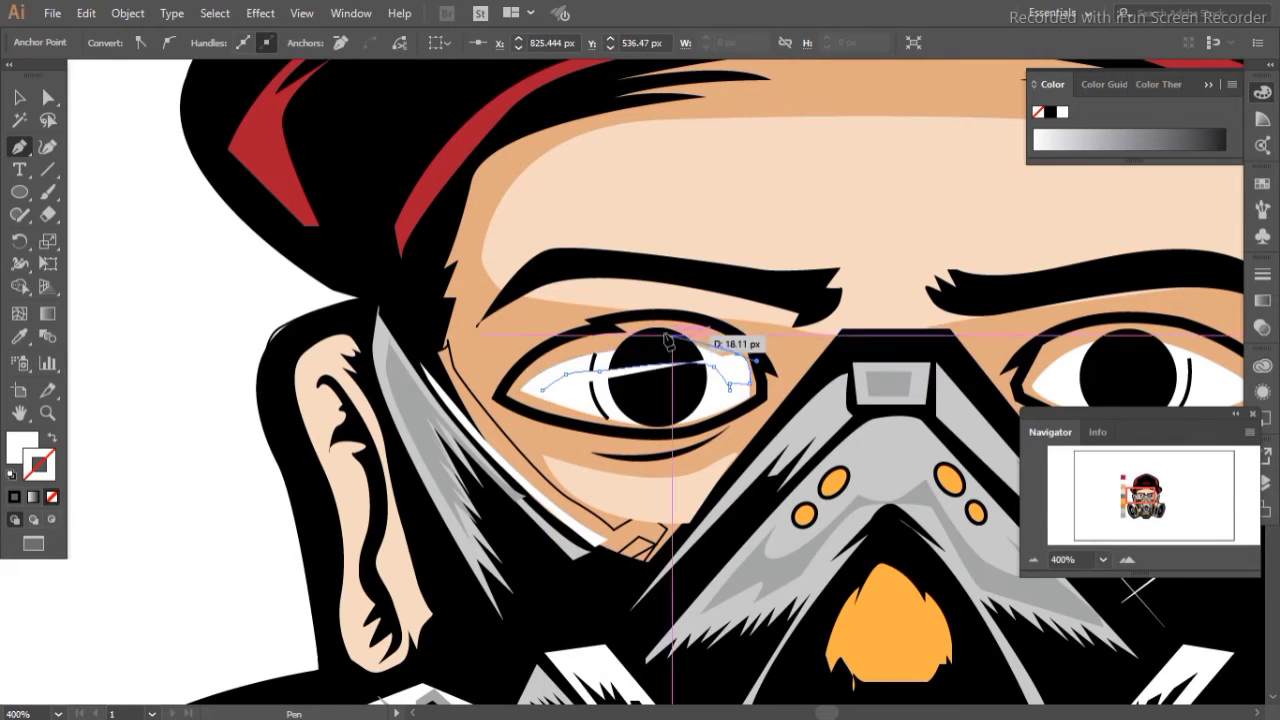
drag(538, 394, 544, 400)
click(416, 396)
Step: Reshape the eye shading path by adjusting its anchors
key(a)
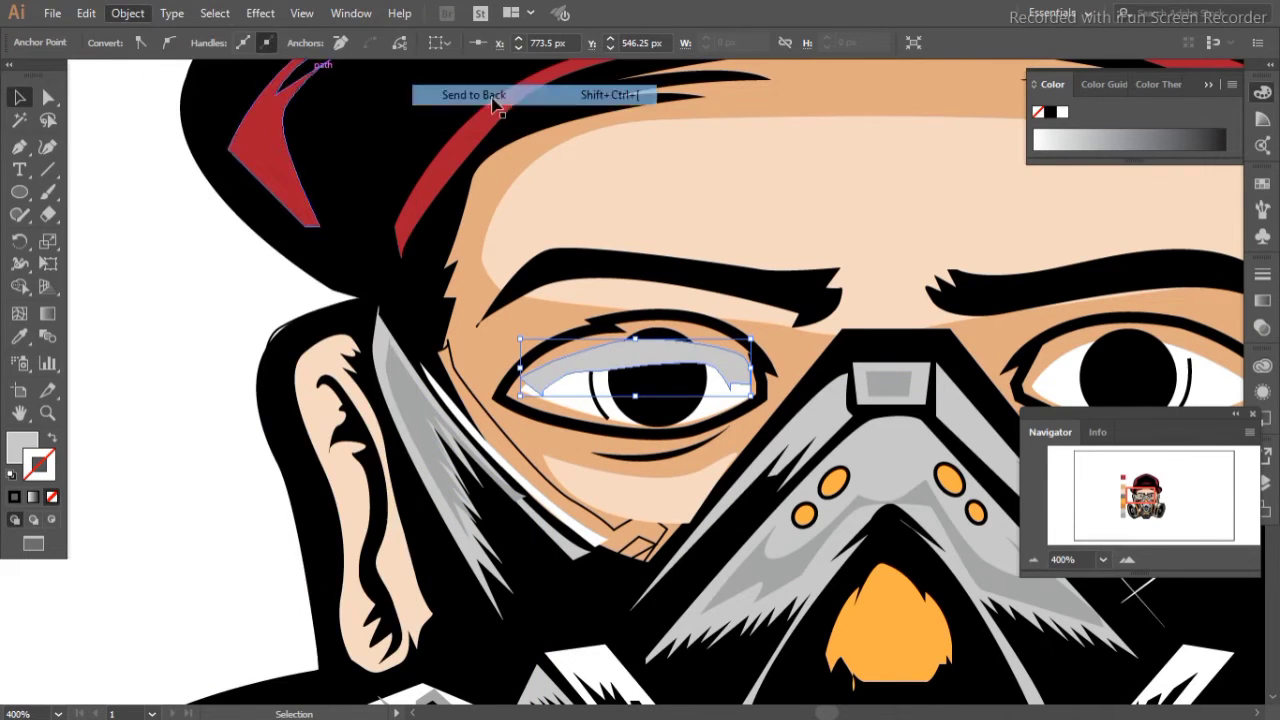
key(a)
click(548, 370)
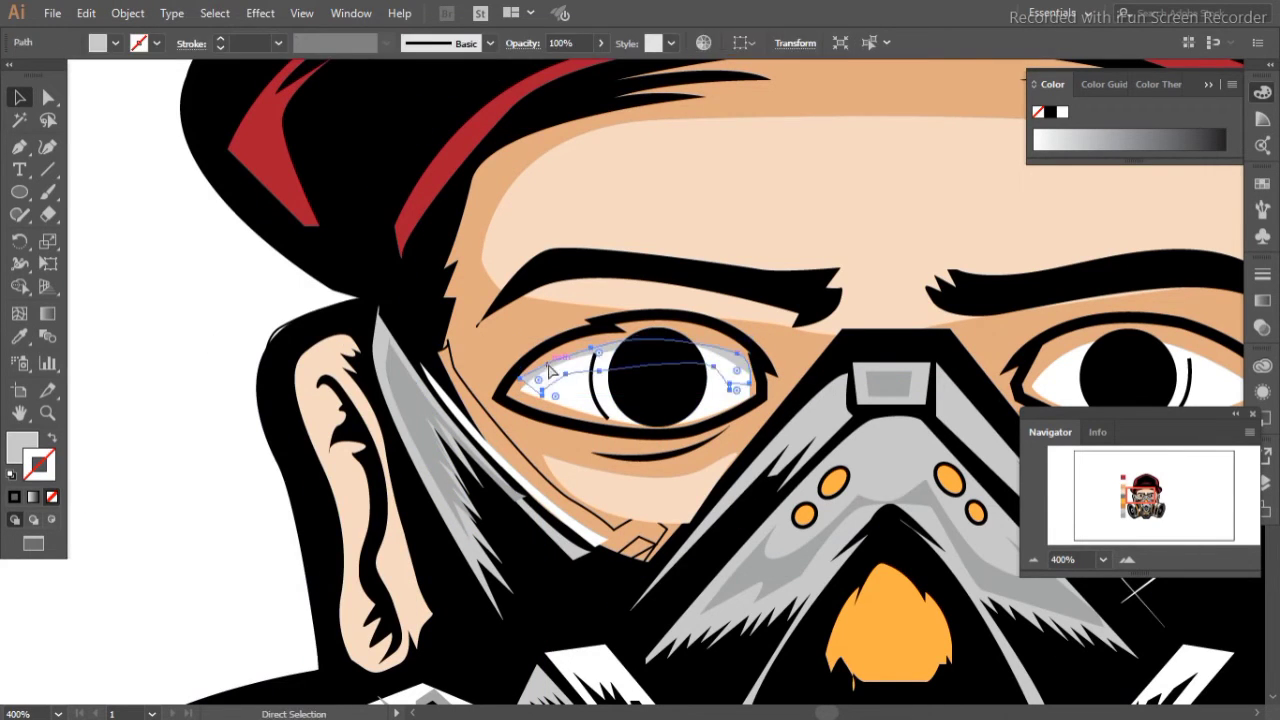
drag(752, 369, 776, 372)
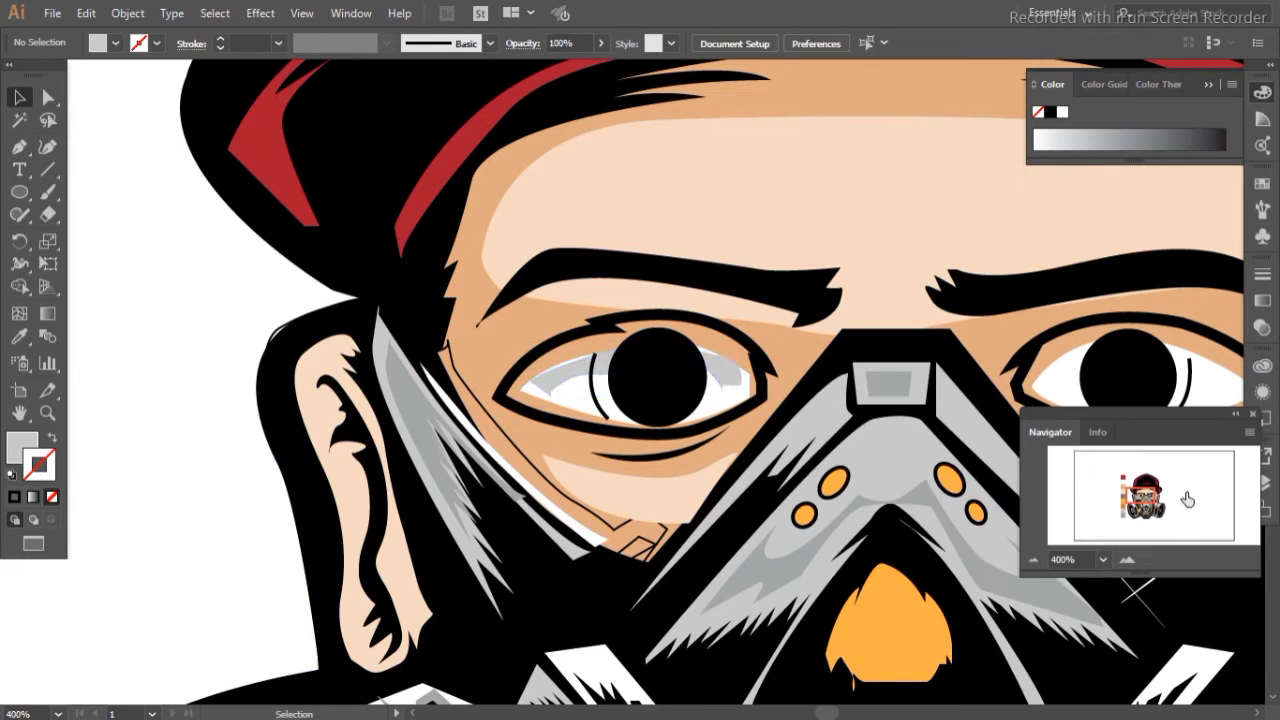
right_click(597, 407)
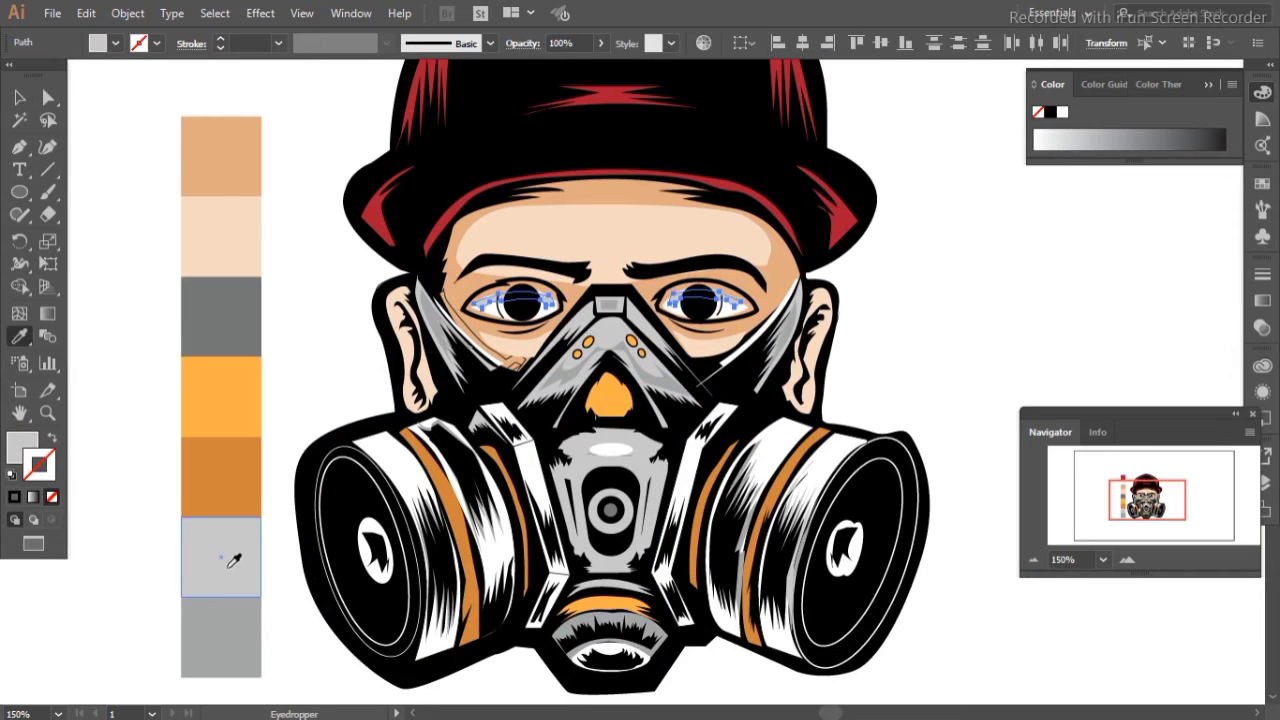
key(v)
click(955, 225)
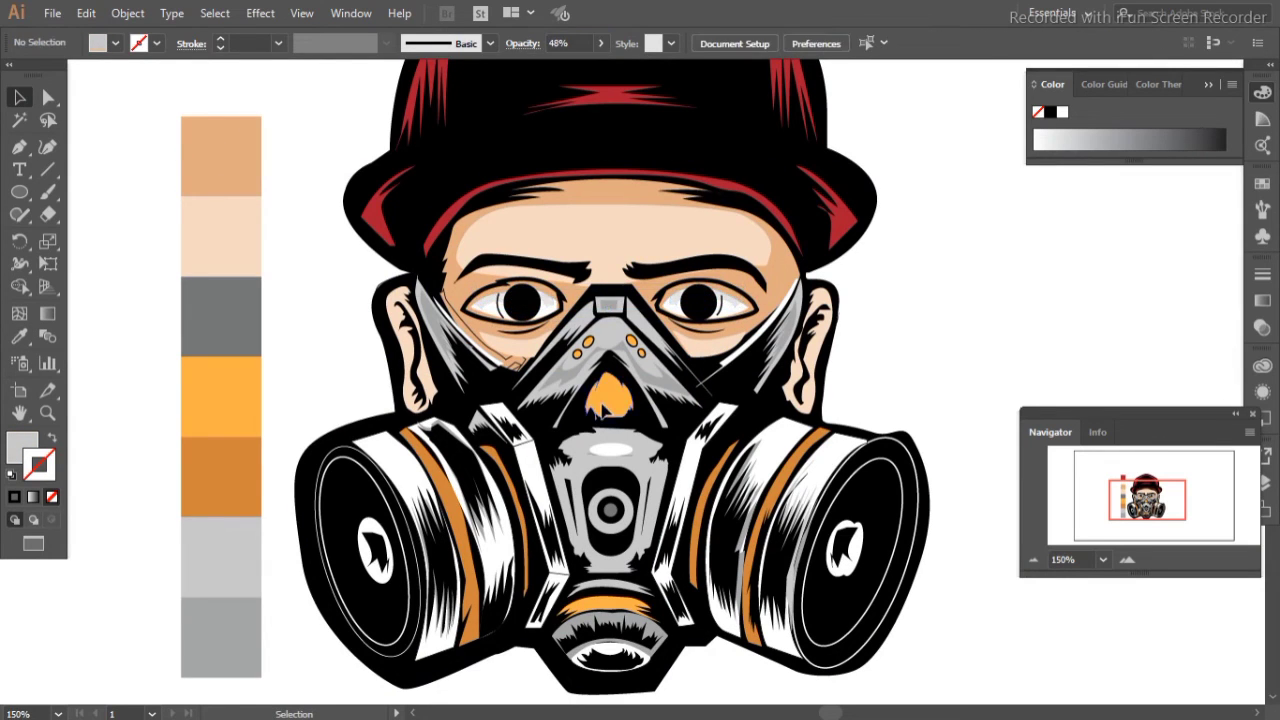
Step: Select the orange nose shape and the small cartridge ellipse, then zoom out to the artboard
click(607, 395)
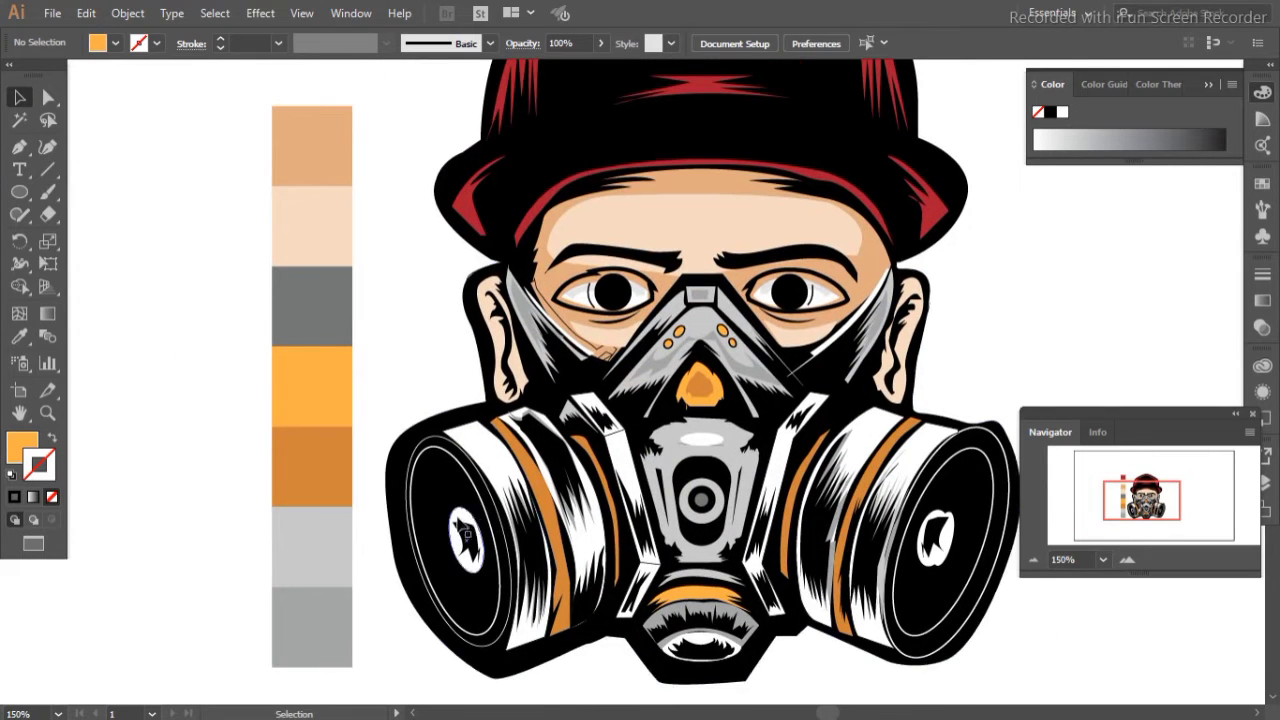
click(460, 540)
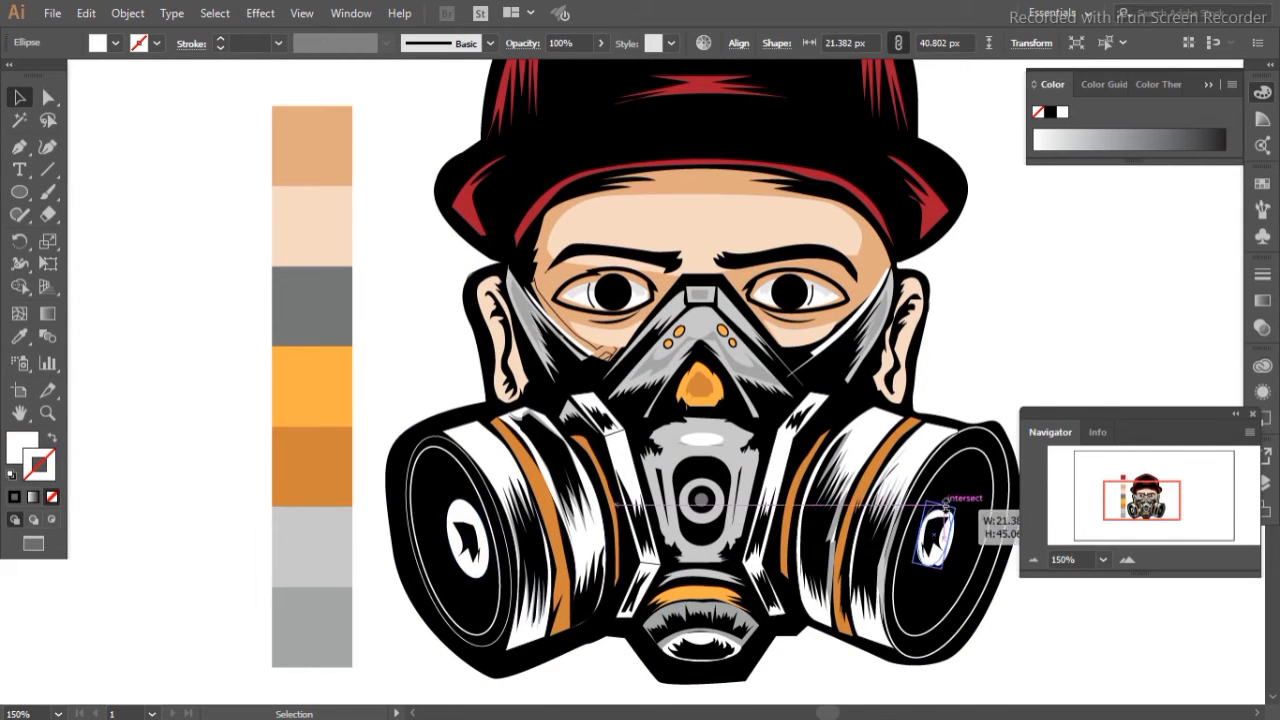
key(ctrl+minus)
key(ctrl+minus)
Step: Draw a small white highlight dot in the left pupil
key(ctrl+a)
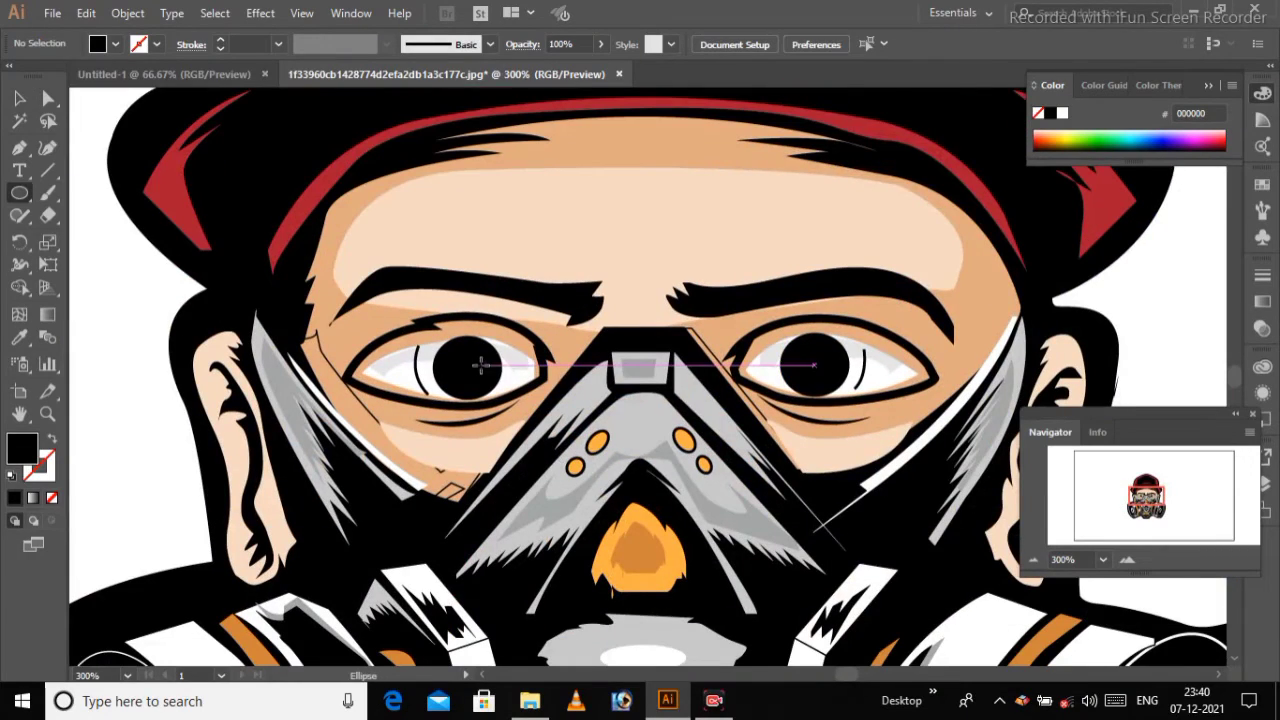
drag(481, 366, 484, 369)
click(1062, 113)
key(v)
key(ctrl+plus)
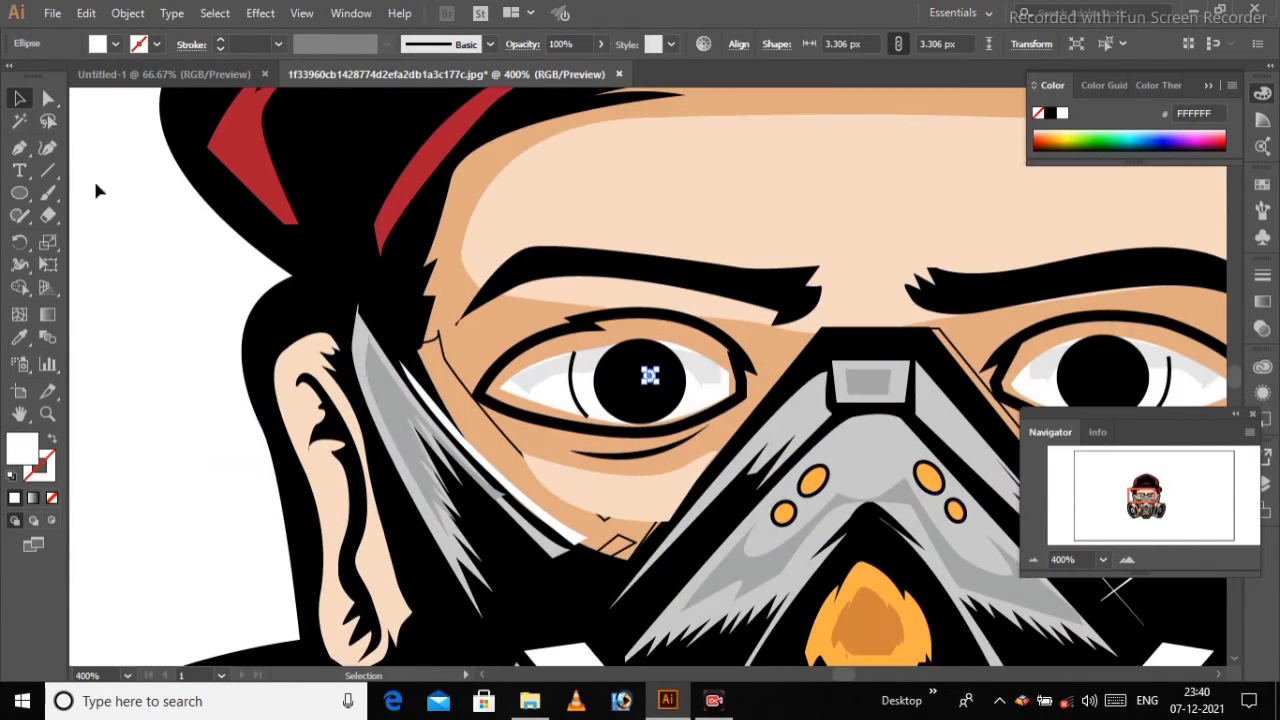
Step: Copy the white highlight dot into the right pupil with a precise move
click(650, 376)
key(Return)
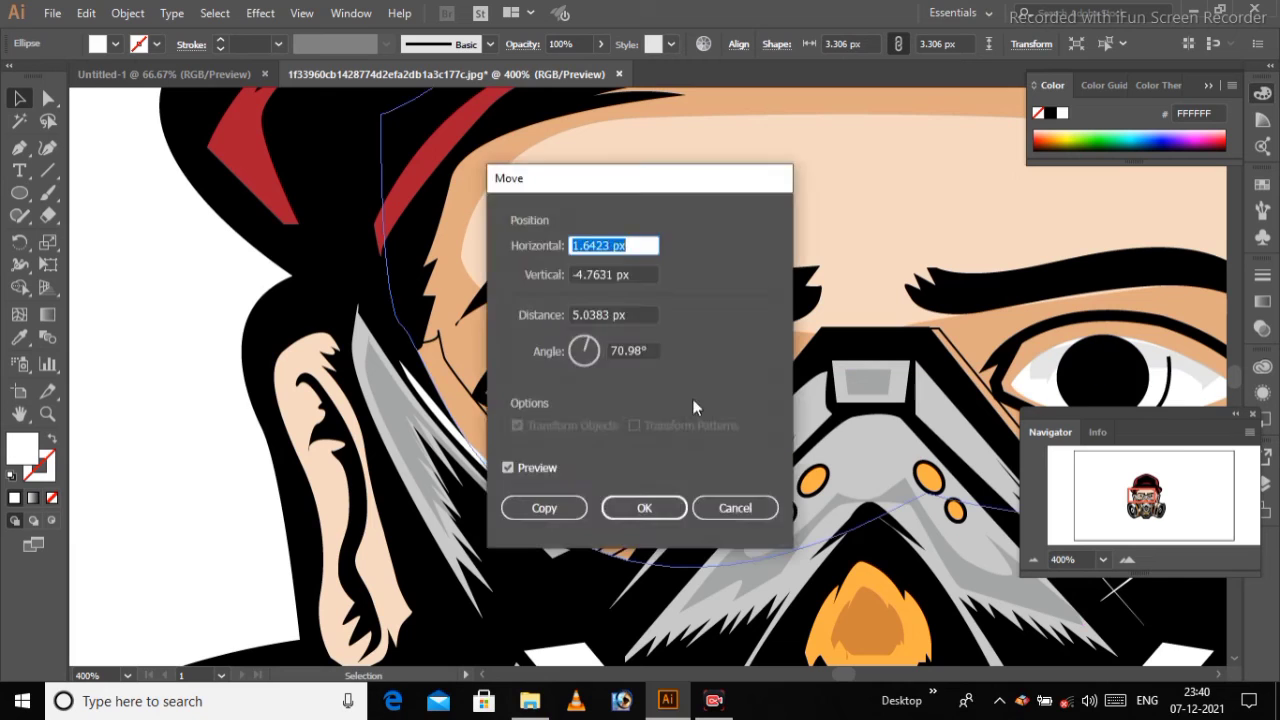
key(Escape)
key(ctrl+0)
key(ctrl+plus)
key(ctrl+plus)
key(ctrl+plus)
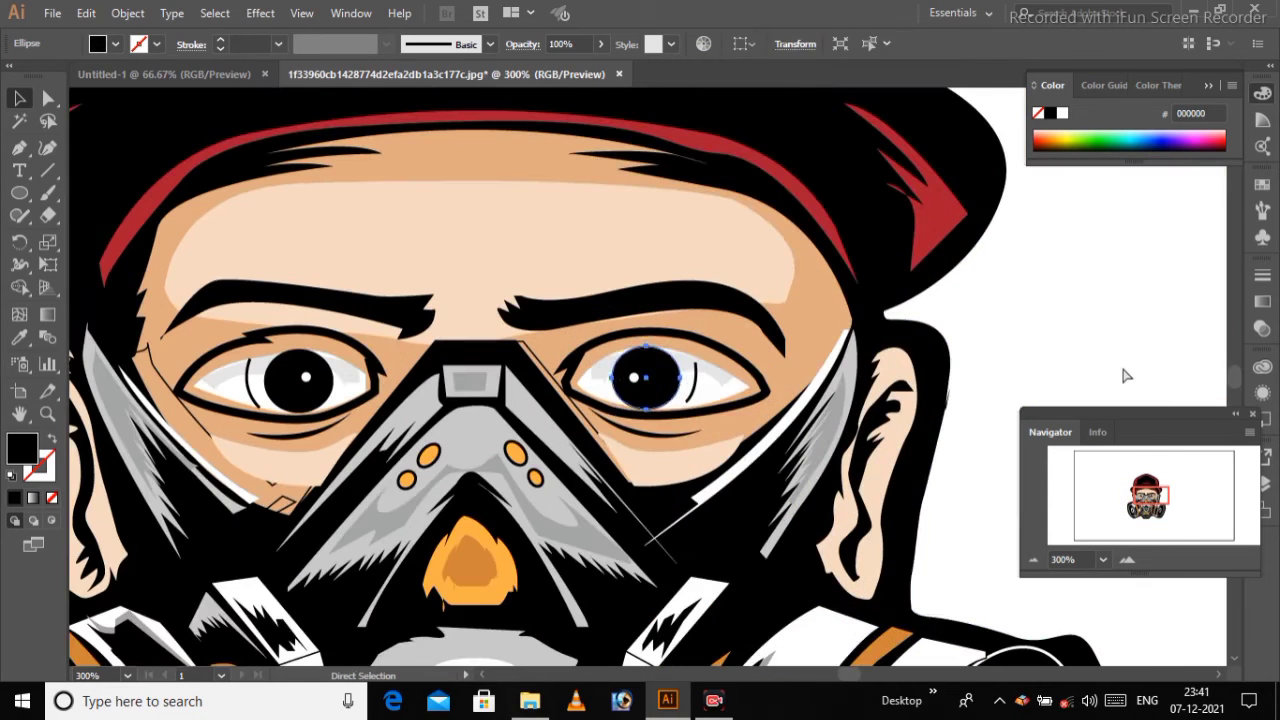
click(680, 404)
Step: Start a curved Pen arc at the right eye's corner; a trial ellipse is undone
key(p)
click(605, 358)
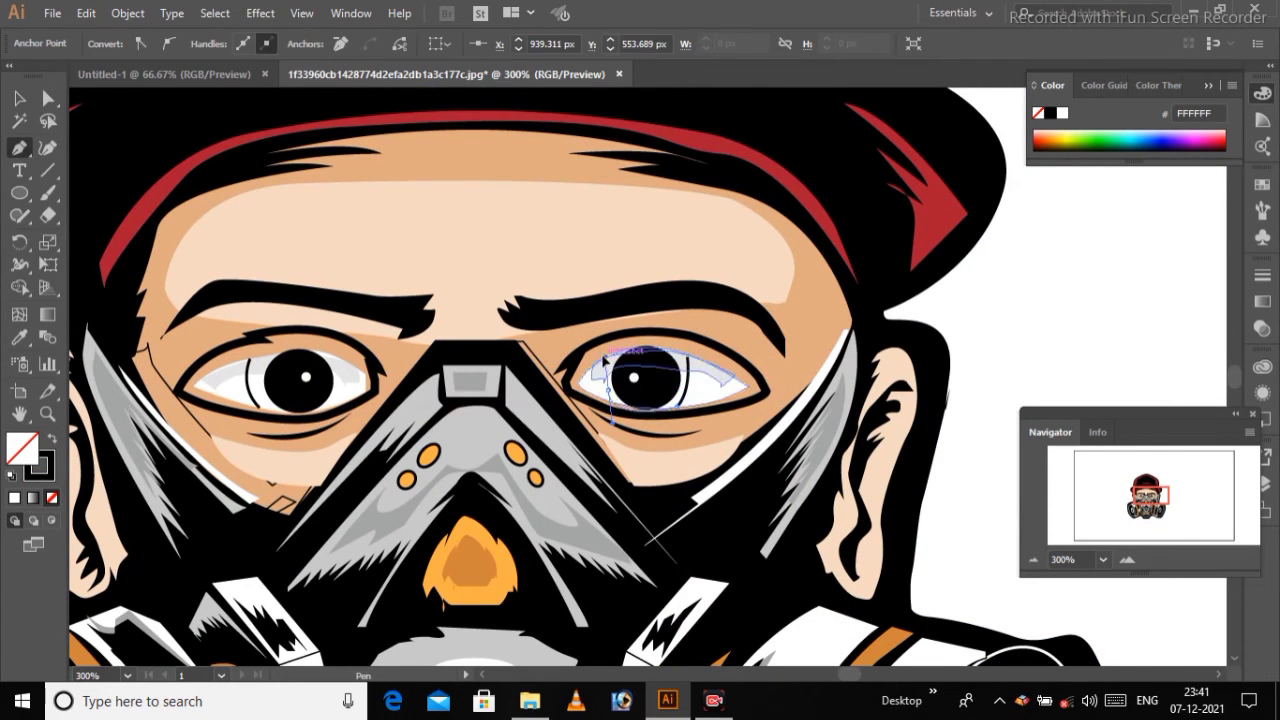
scroll(800, 300, left, 3)
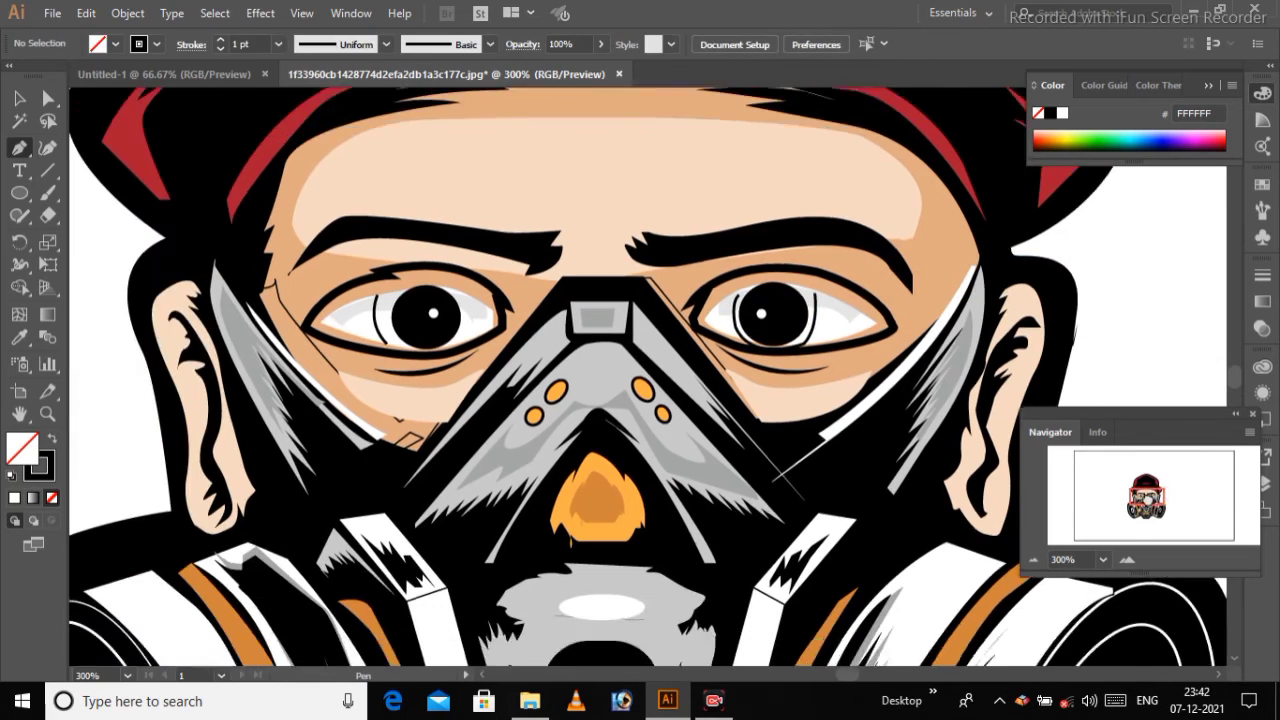
scroll(617, 300, down, 1)
key(l)
drag(815, 370, 815, 372)
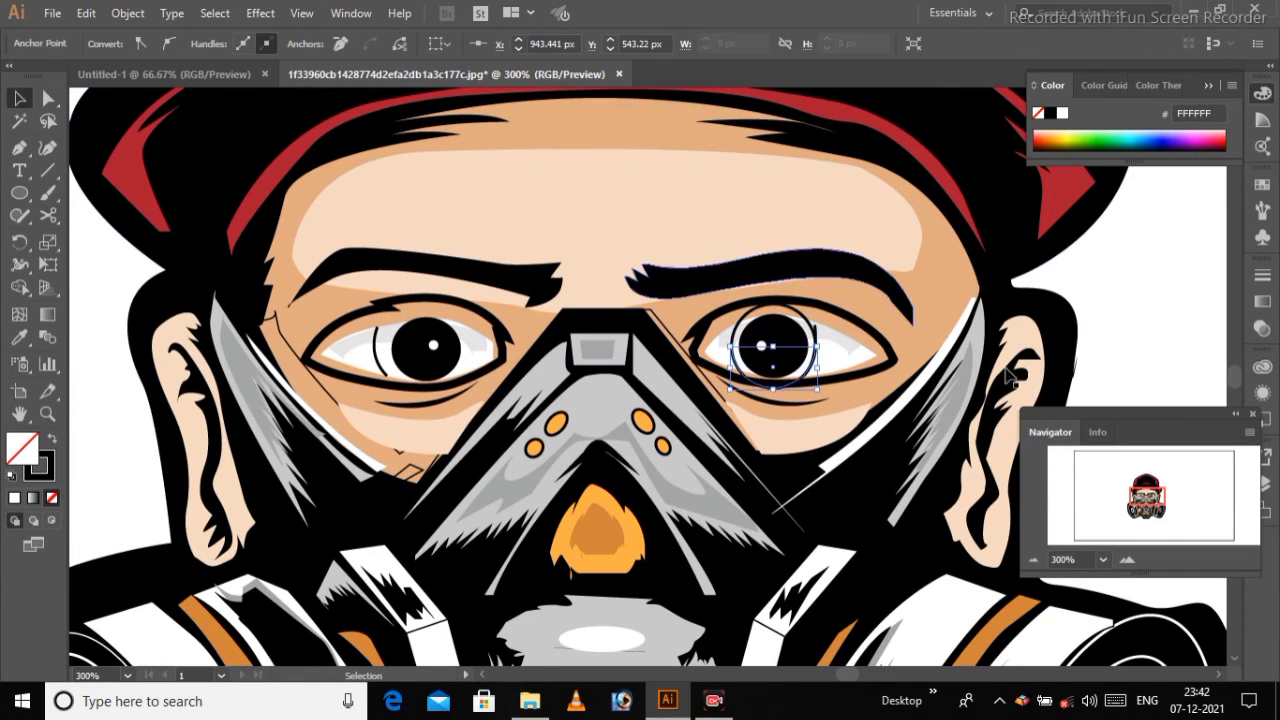
key(ctrl+z)
Step: Try an outline ellipse around the right pupil, then undo it
key(v)
key(ctrl+plus)
click(658, 450)
drag(567, 420, 627, 365)
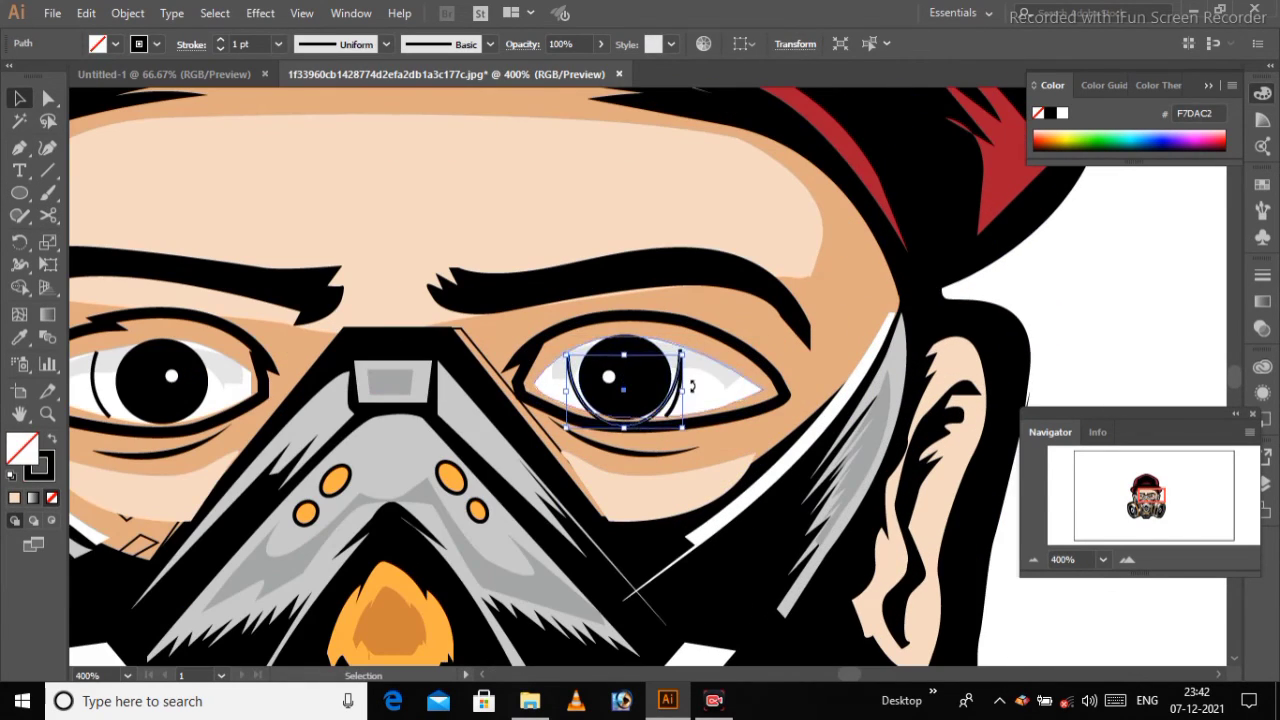
key(ctrl+z)
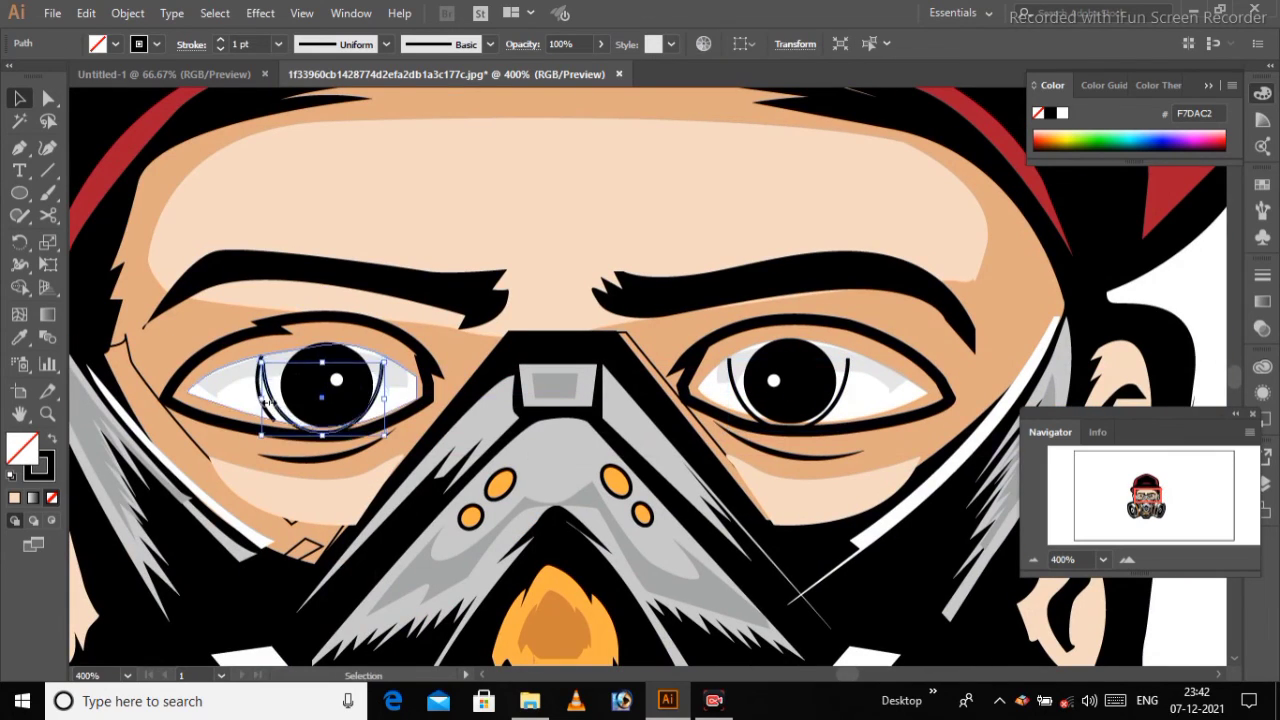
Step: View the artwork at 100% and show the whole head full-screen
key(ctrl+1)
click(890, 375)
key(ctrl+plus)
key(f)
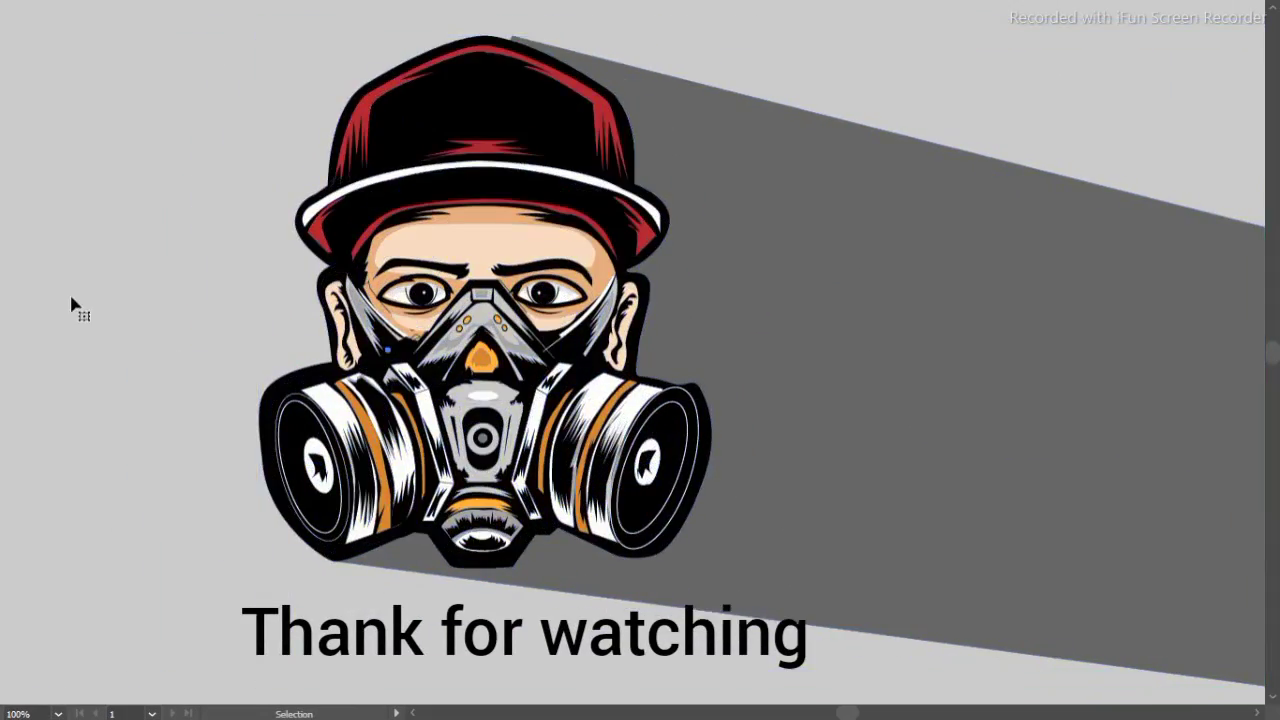
Step: Deselect everything to show the clean gas-mask man on grey with his long shadow
click(1037, 668)
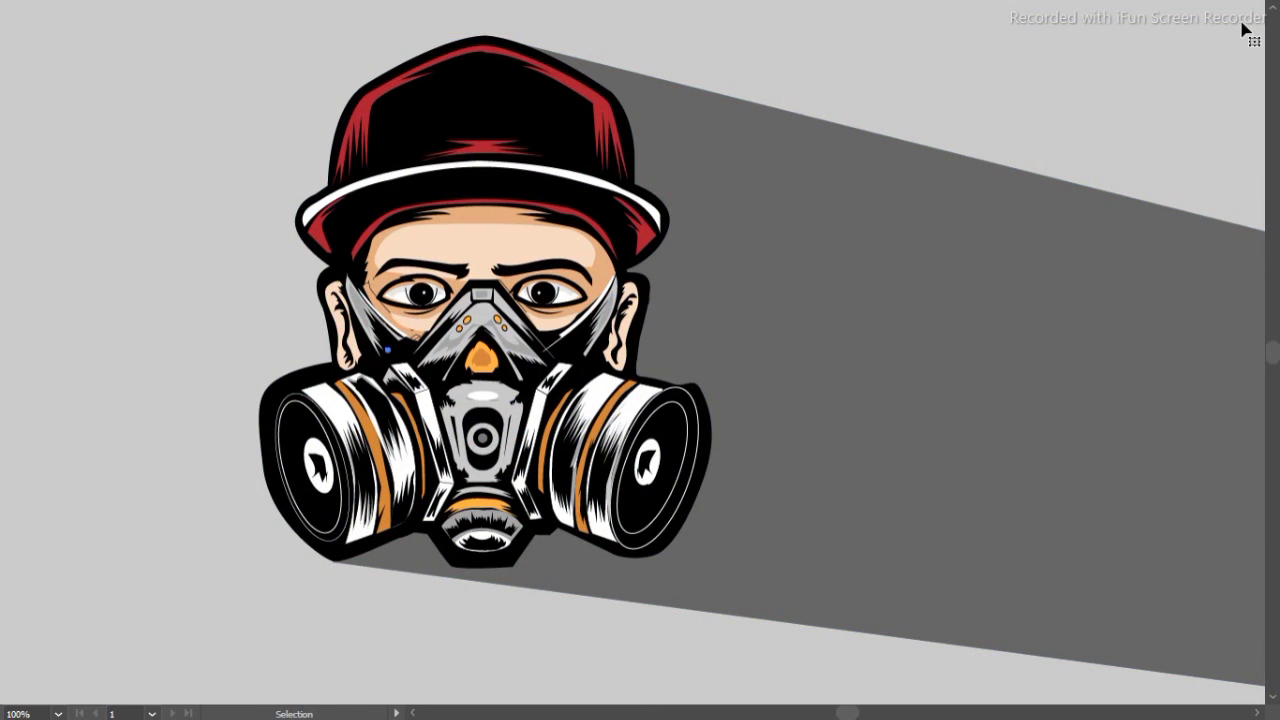